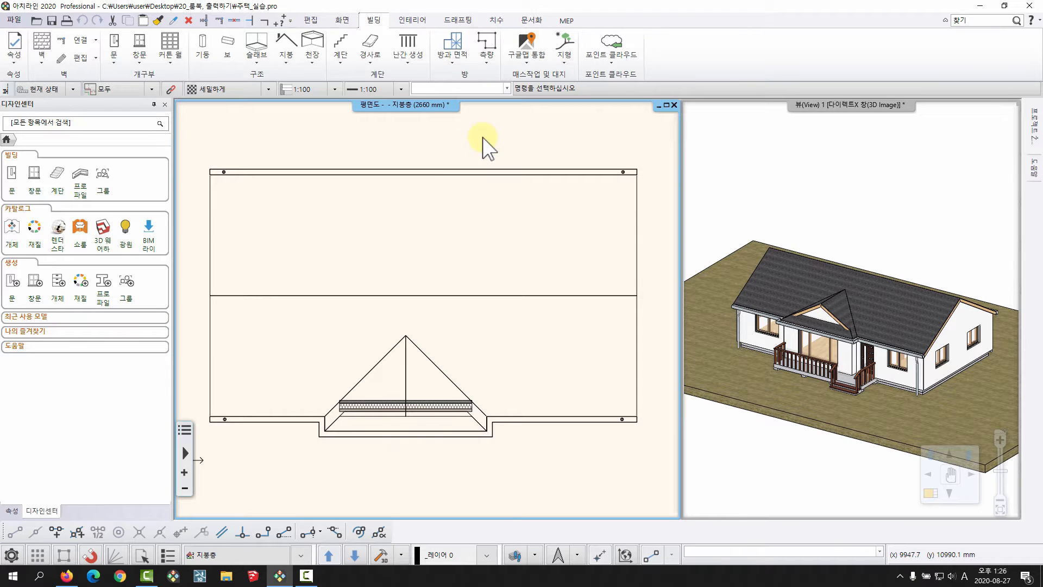
# On the 1층 floor plan, use Layer Walk (레이어 걷기) to turn on the 중심선 and 치수 - 길이 layers.
pyautogui.press('pagedown')
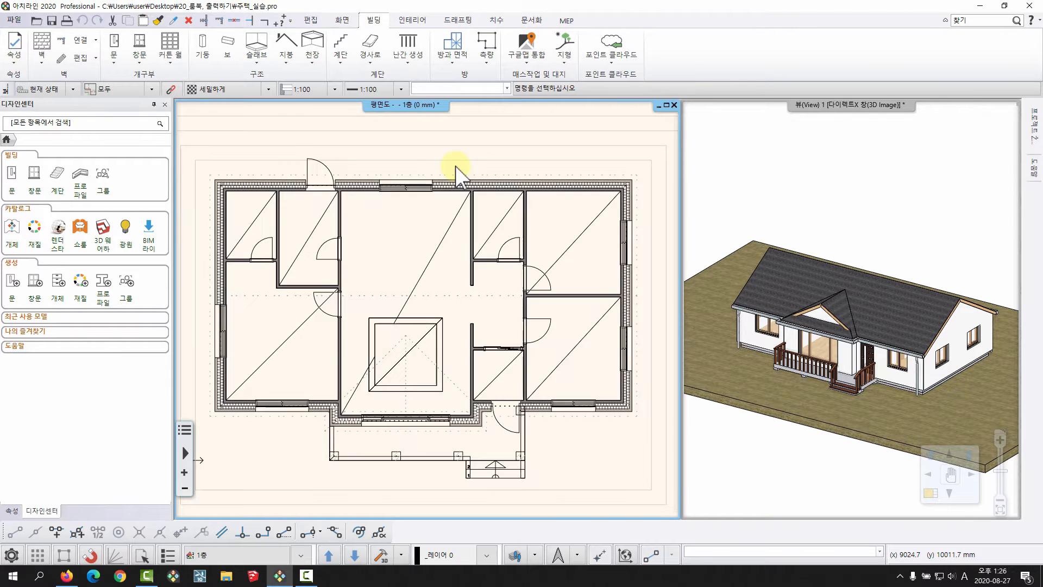
pyautogui.scroll(-2, 489, 288)
pyautogui.moveTo(494, 284); pyautogui.dragTo(488, 284, button='middle')
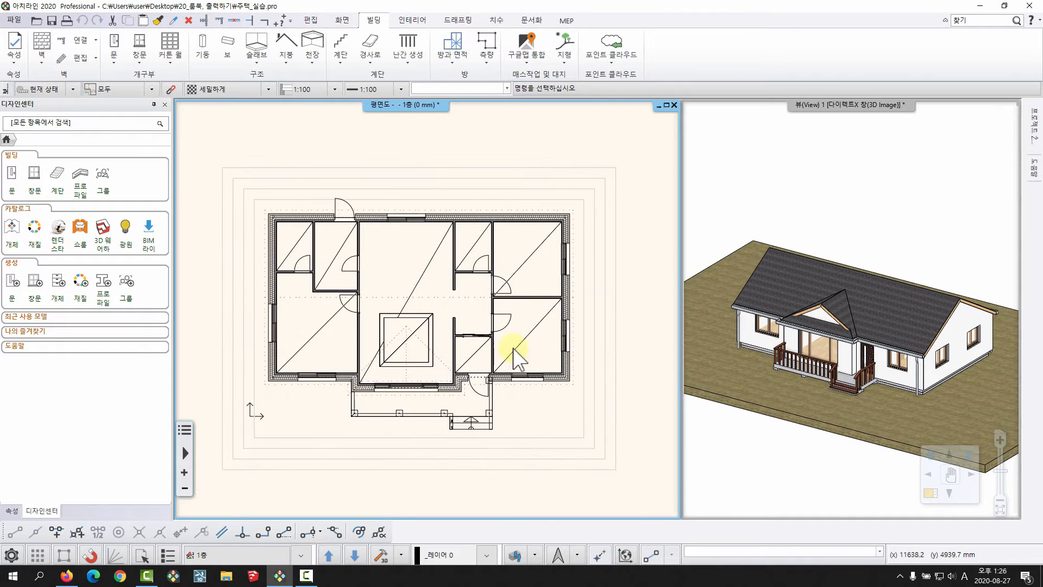
pyautogui.click(534, 553)
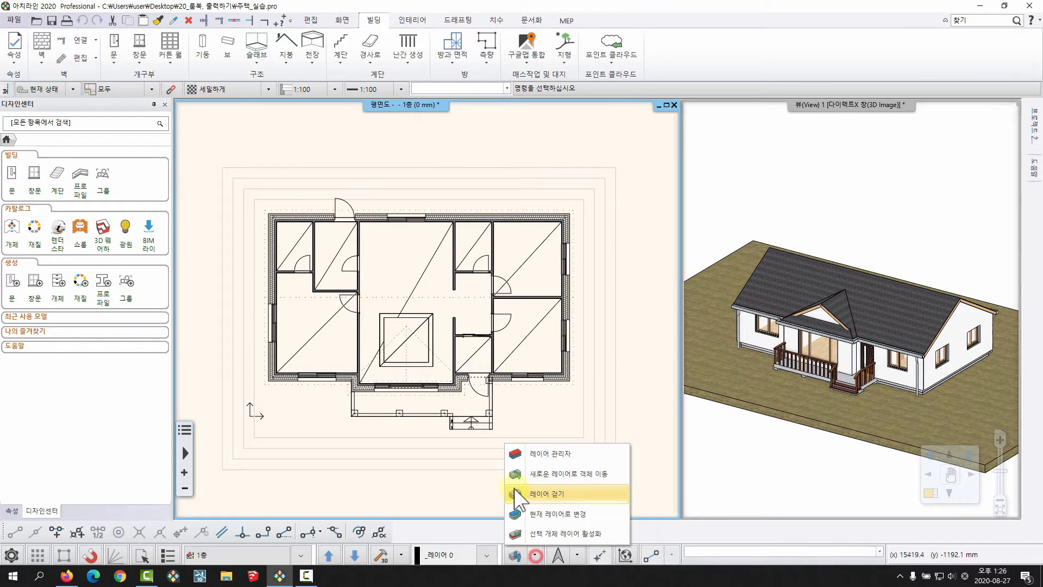
pyautogui.click(569, 494)
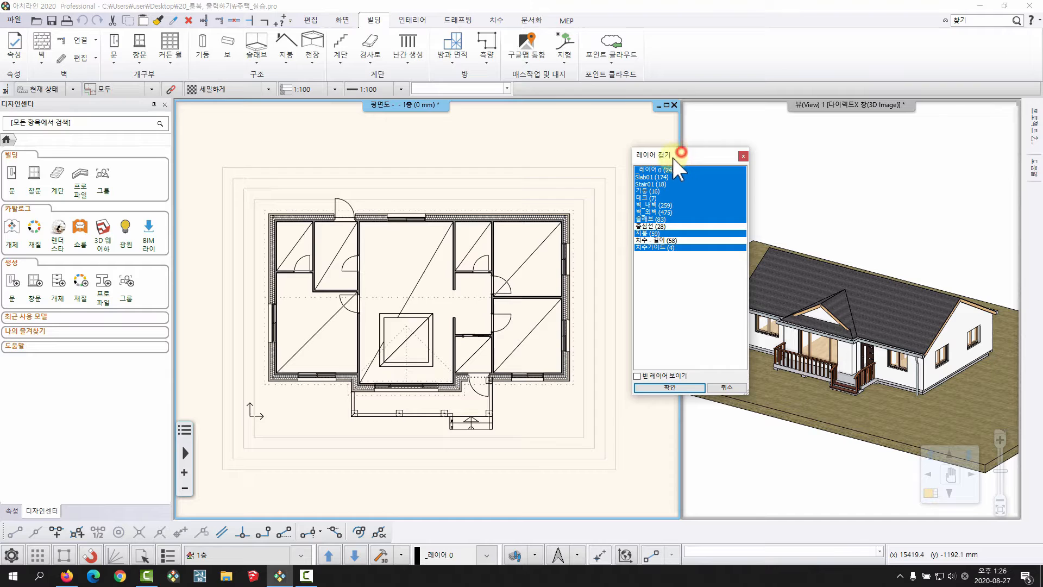
pyautogui.moveTo(673, 159); pyautogui.dragTo(670, 162)
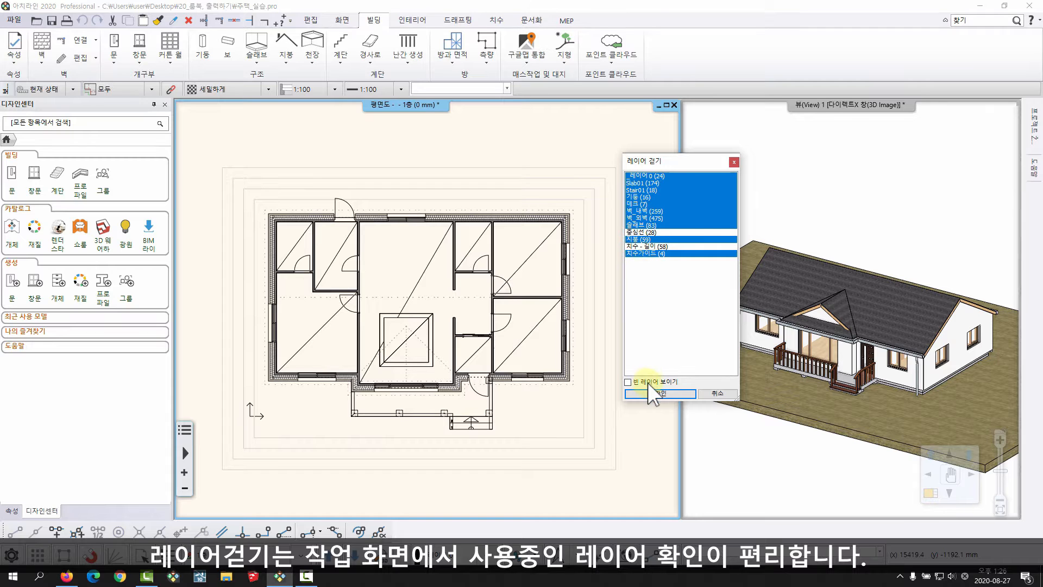
pyautogui.click(628, 382)
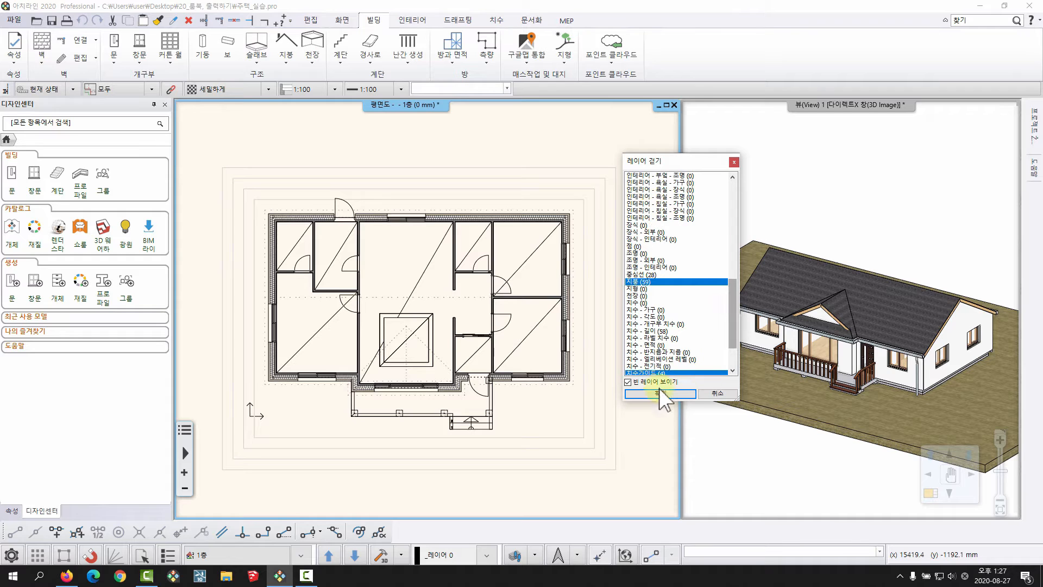
pyautogui.click(627, 382)
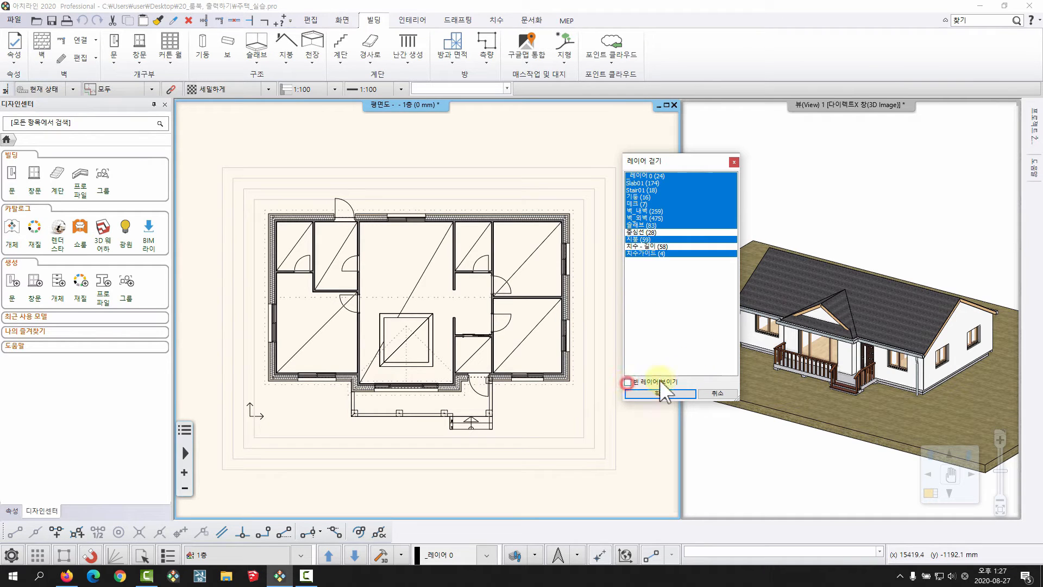
pyautogui.keyDown('ctrl'); pyautogui.click(639, 233); pyautogui.keyUp('ctrl')
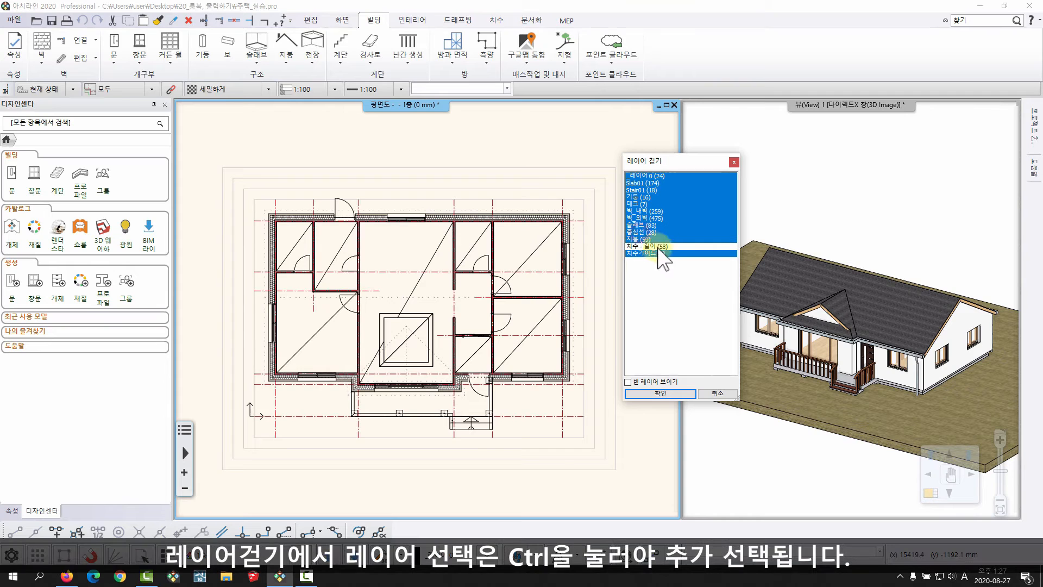
pyautogui.click(663, 395)
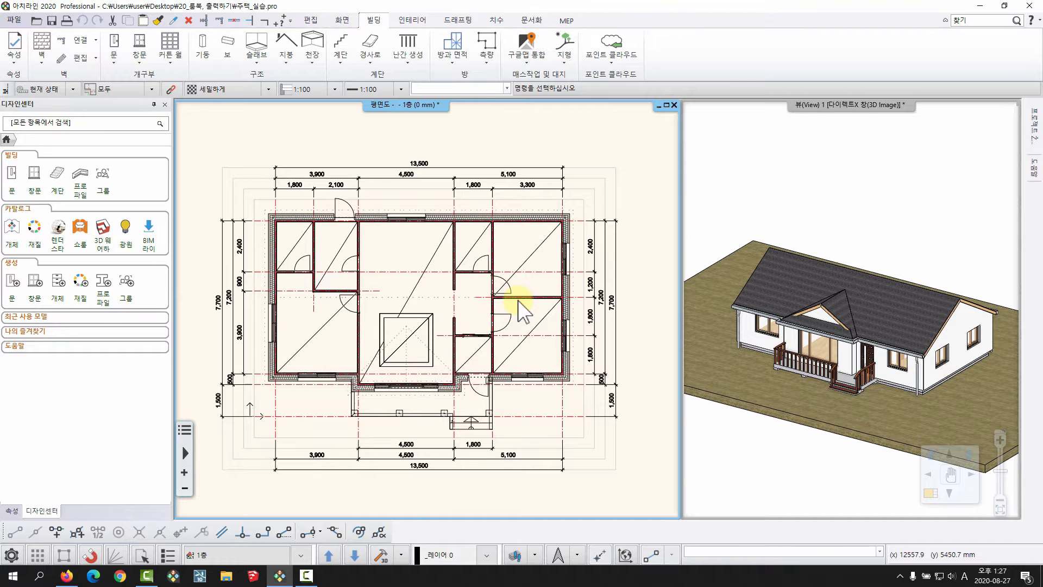
# Turn off the 치수가이드 layer through one of the guide rectangles around the floor plan.
pyautogui.click(559, 204)
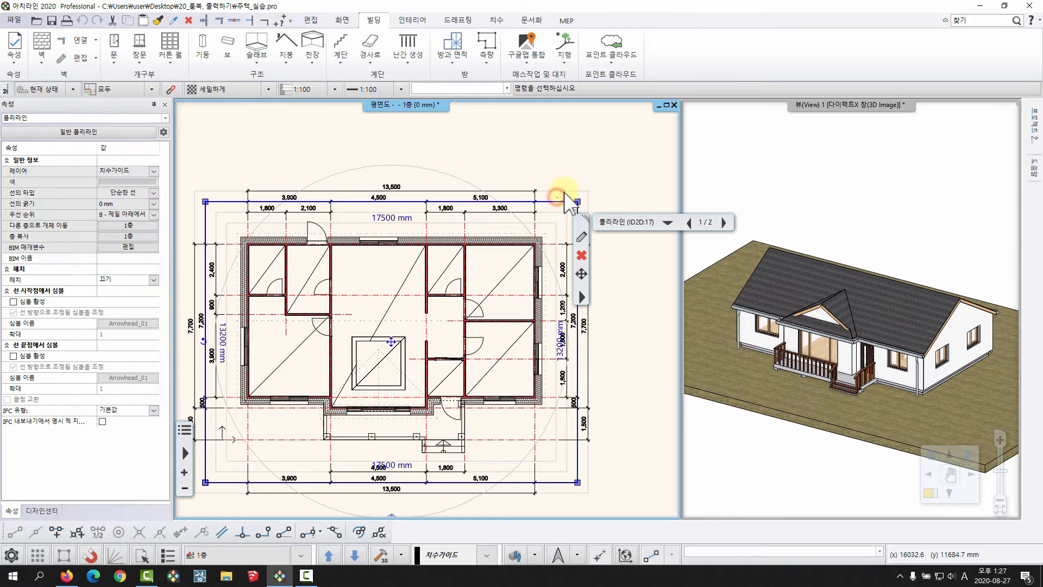
pyautogui.rightClick(557, 204)
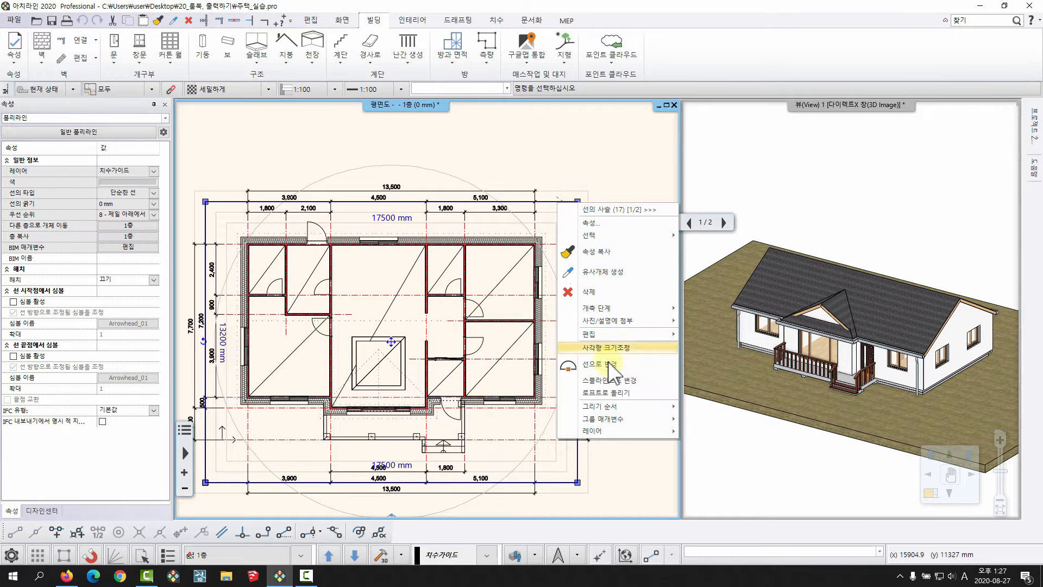
pyautogui.moveTo(605, 432)
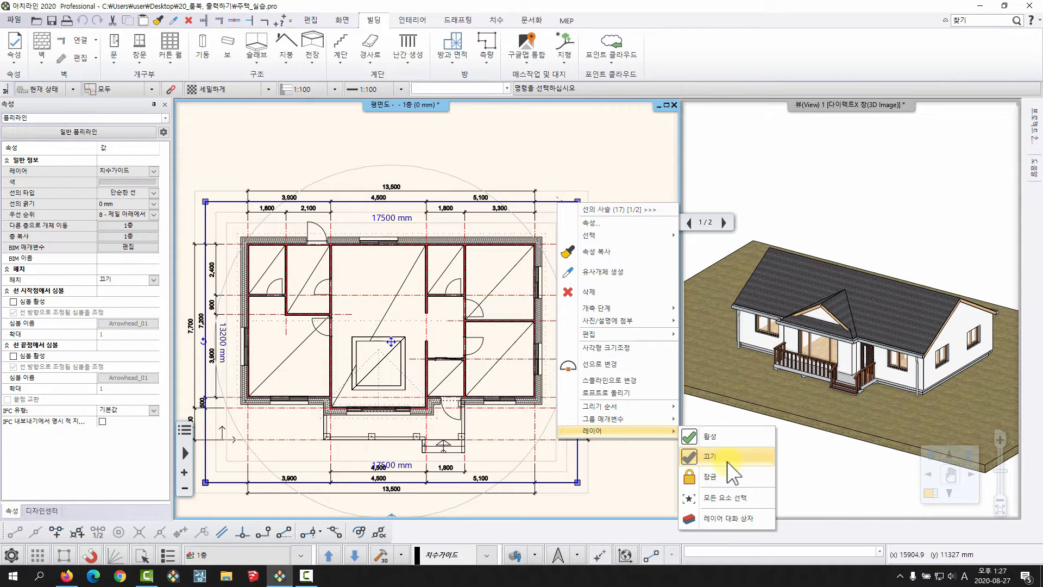
pyautogui.click(711, 457)
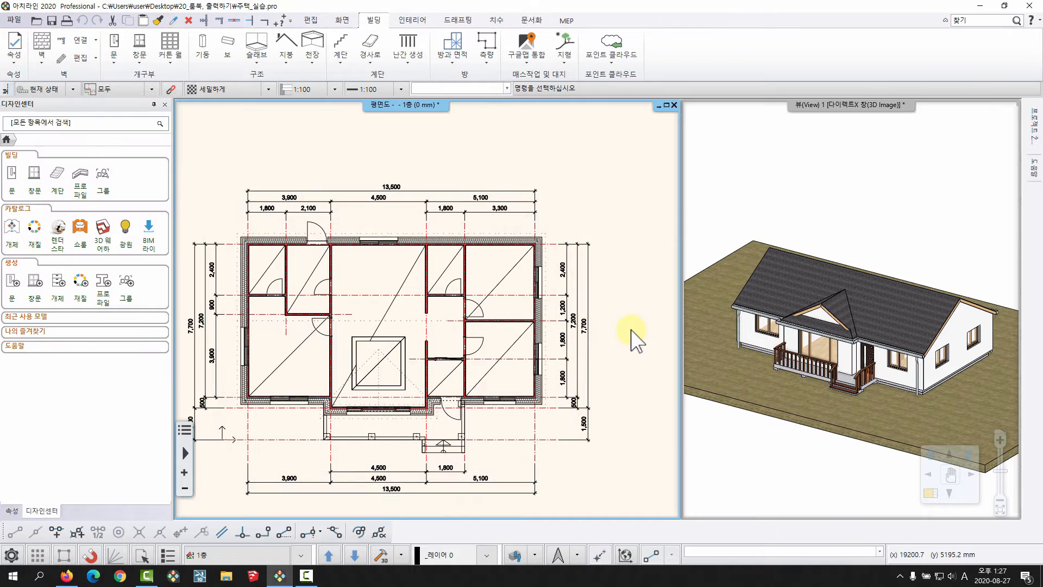
# Turn off the 슬래브 layer through the ceiling of the plan's lower-left room.
pyautogui.scroll(1, 443, 333)
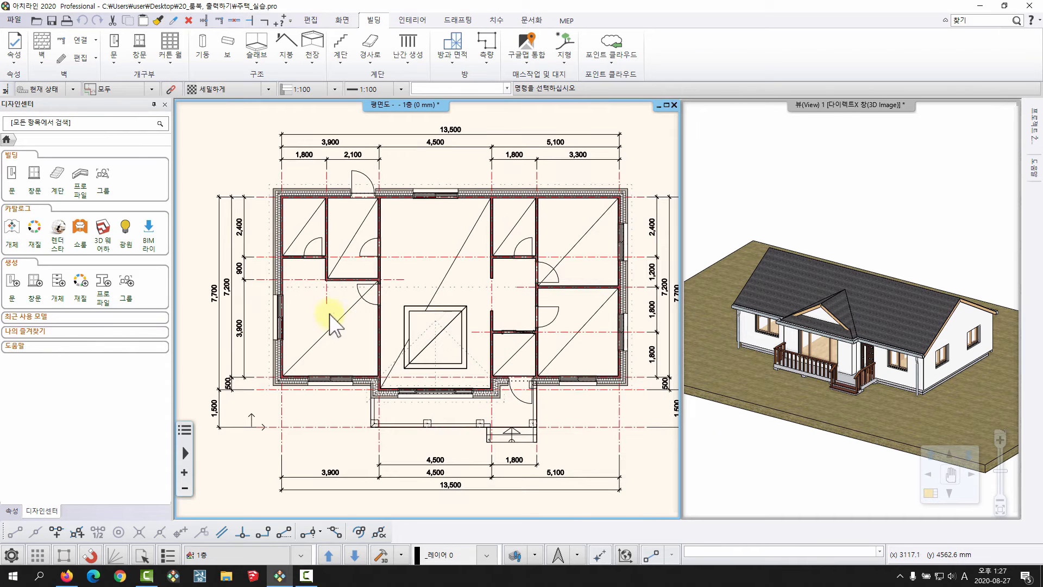
pyautogui.click(343, 315)
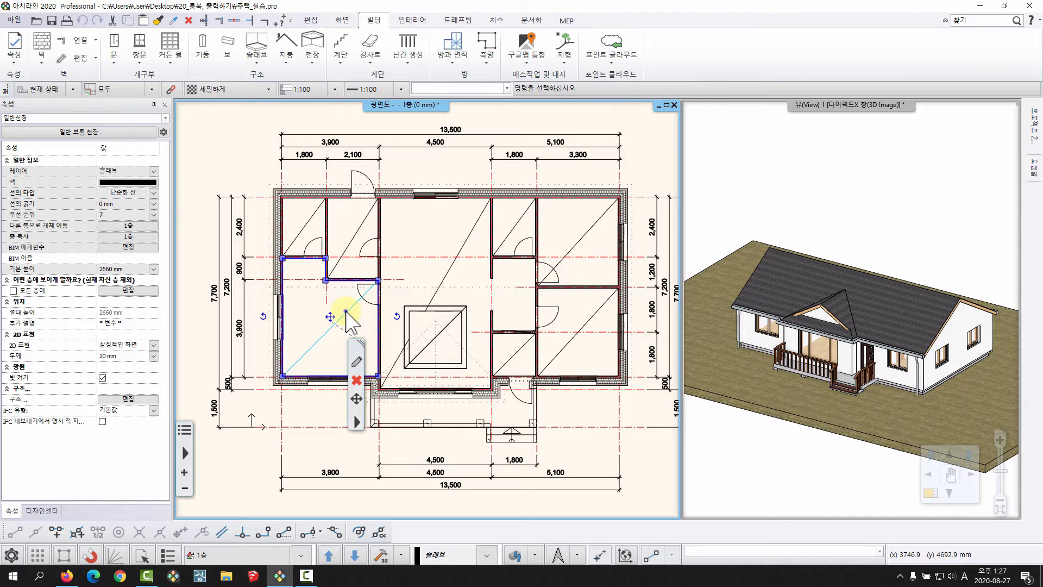
pyautogui.rightClick(345, 311)
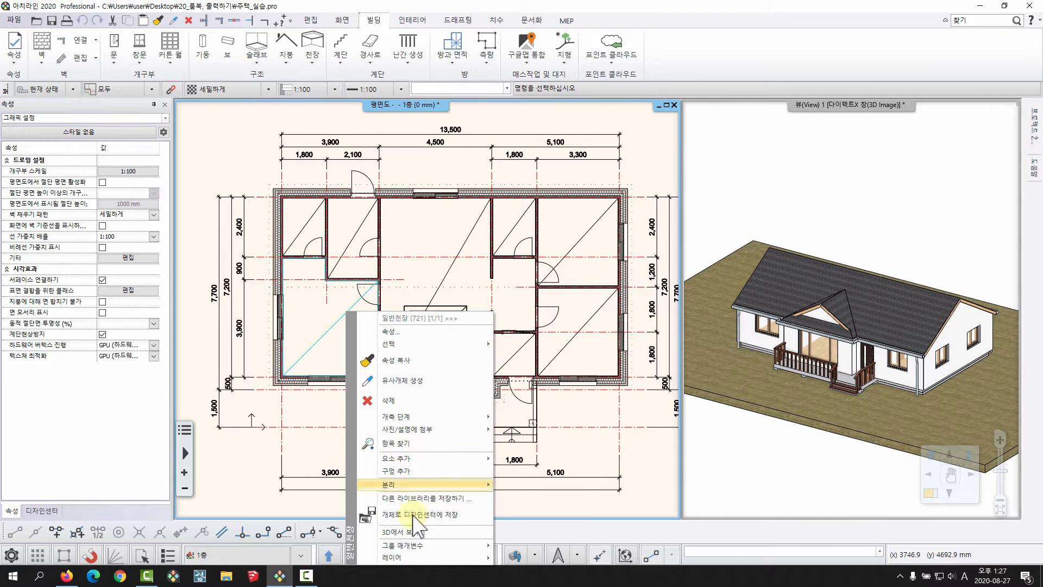
pyautogui.click(422, 553)
pyautogui.click(530, 492)
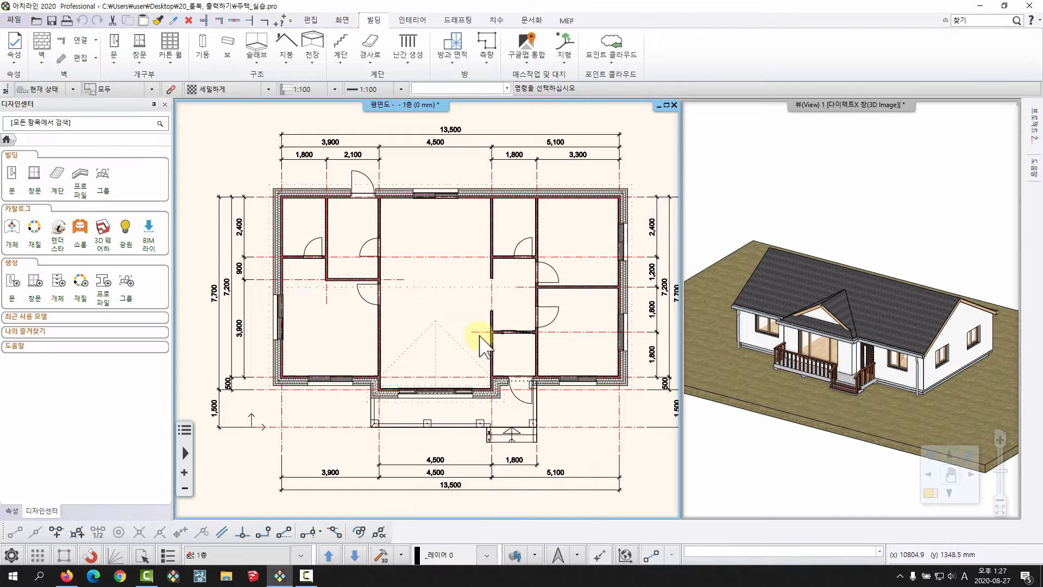
# Create a room by walls (벽에 의한 방) in the plan's lower-left room.
pyautogui.moveTo(446, 349); pyautogui.dragTo(443, 366, button='middle')
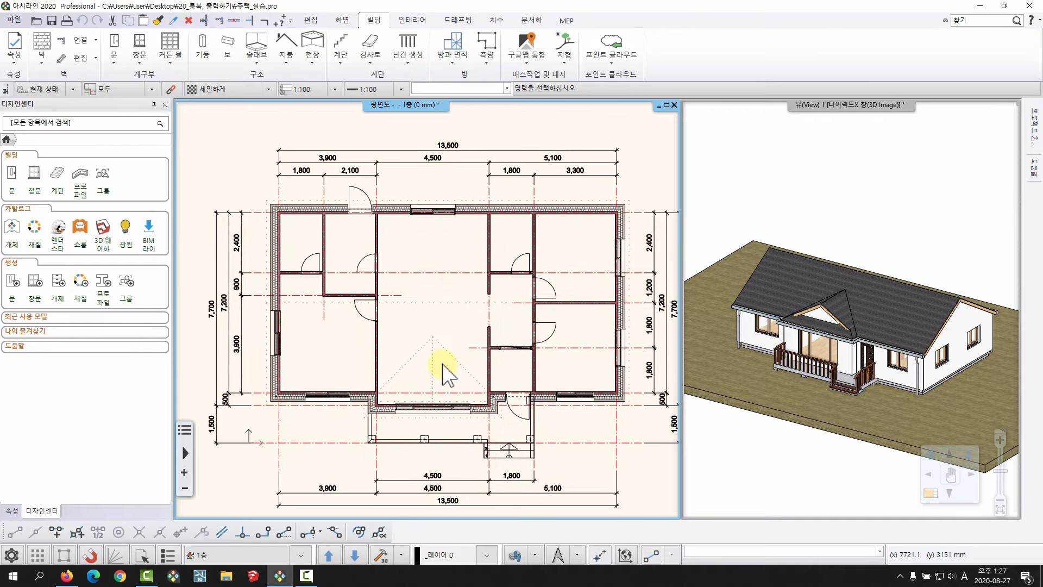
pyautogui.scroll(-2, 442, 356)
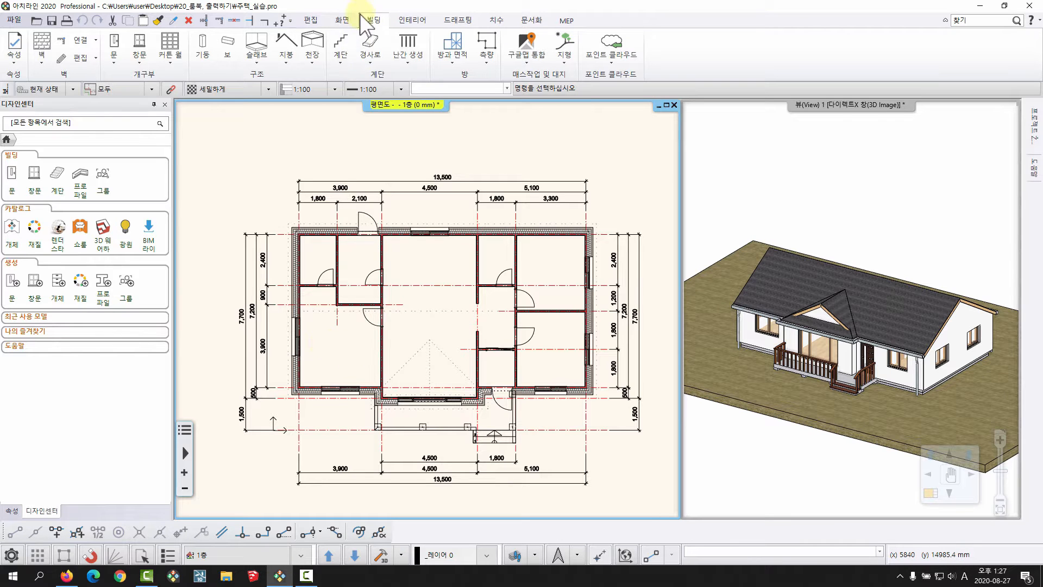
pyautogui.click(456, 65)
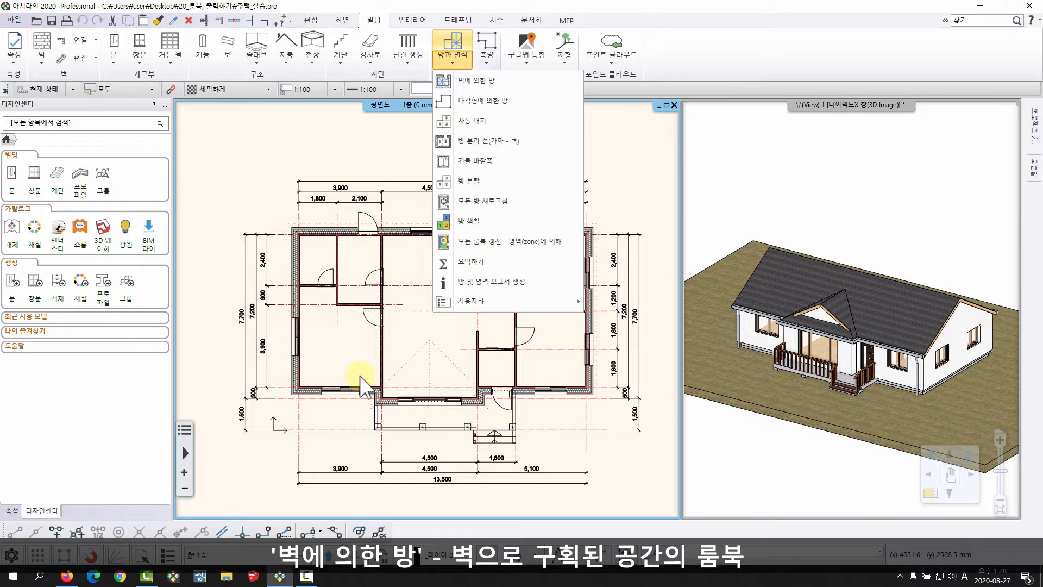
pyautogui.click(467, 81)
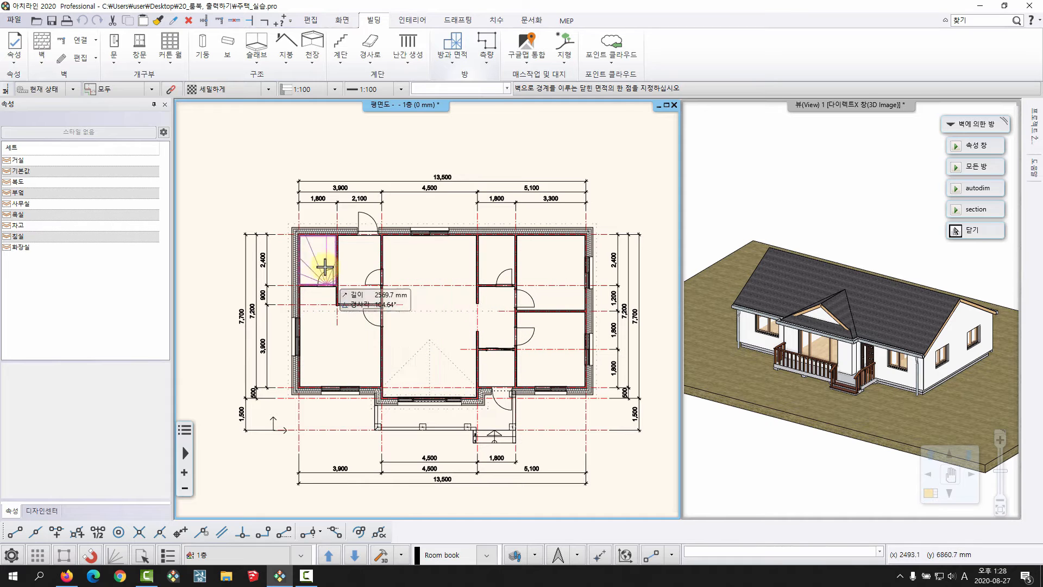
pyautogui.scroll(3, 342, 351)
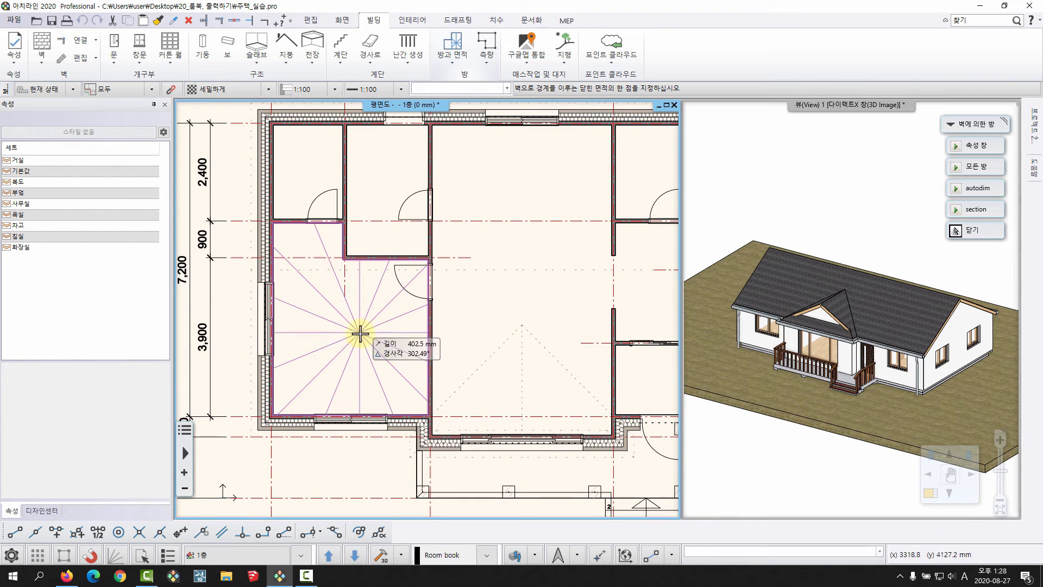
pyautogui.click(344, 364)
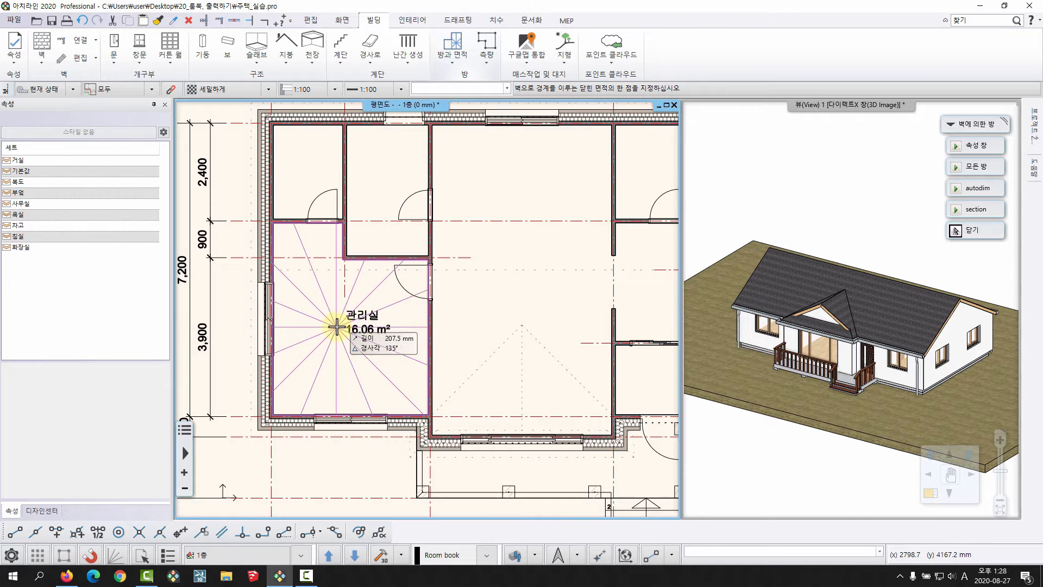
pyautogui.press('Escape')
pyautogui.scroll(1, 375, 352)
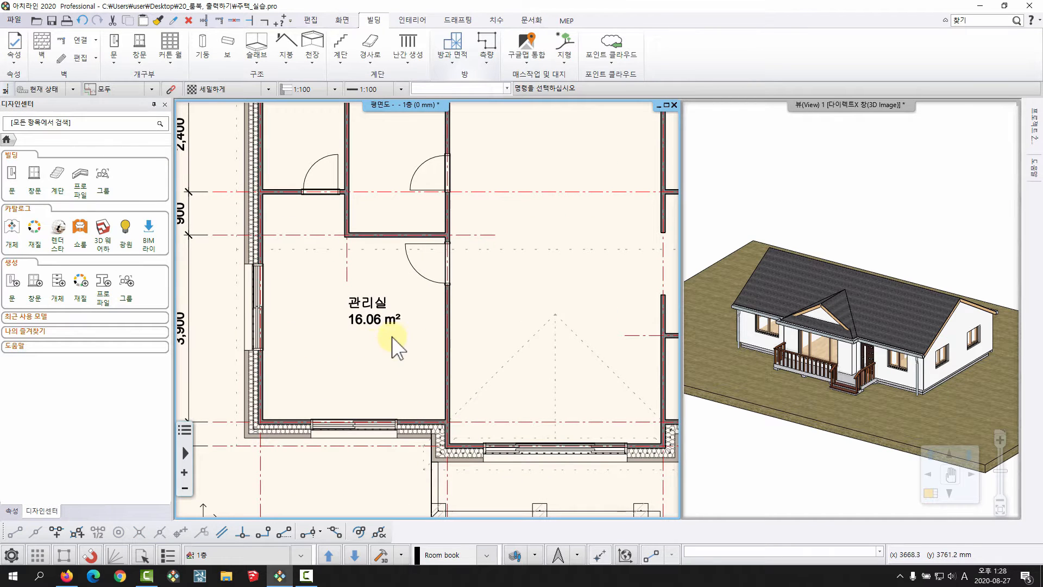
# Open the room book settings of the lower-left room and set the room name in its stamp text to 안방.
pyautogui.click(394, 317)
pyautogui.scroll(1, 358, 299)
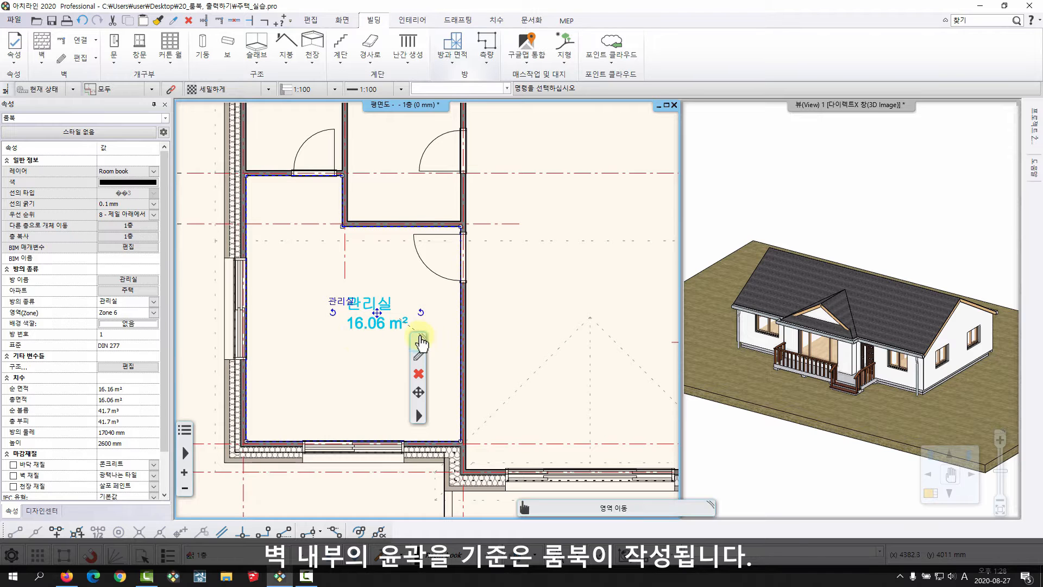
pyautogui.press('Escape')
pyautogui.click(369, 311)
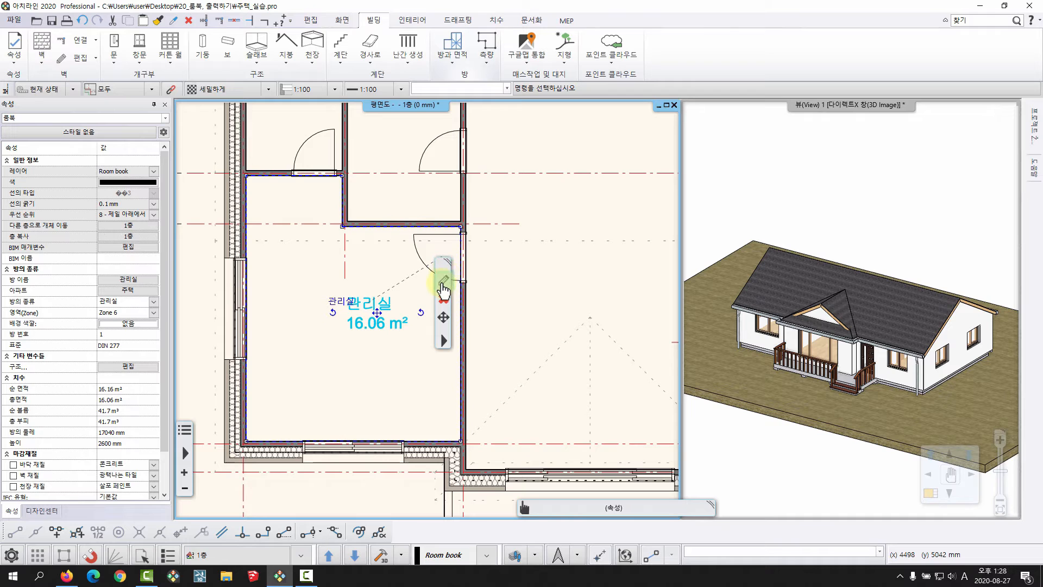
pyautogui.click(442, 281)
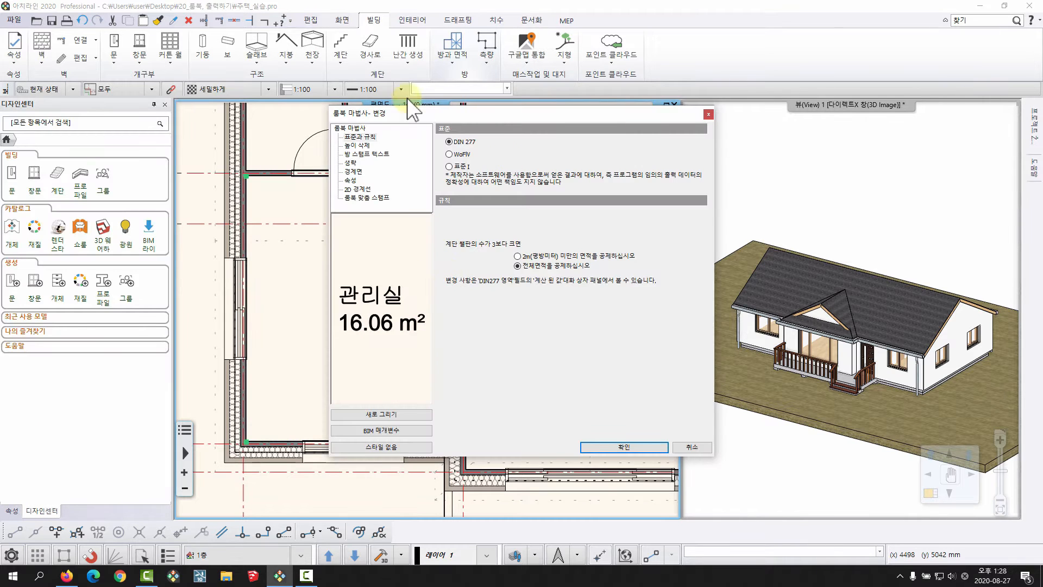
pyautogui.moveTo(402, 112); pyautogui.dragTo(393, 109)
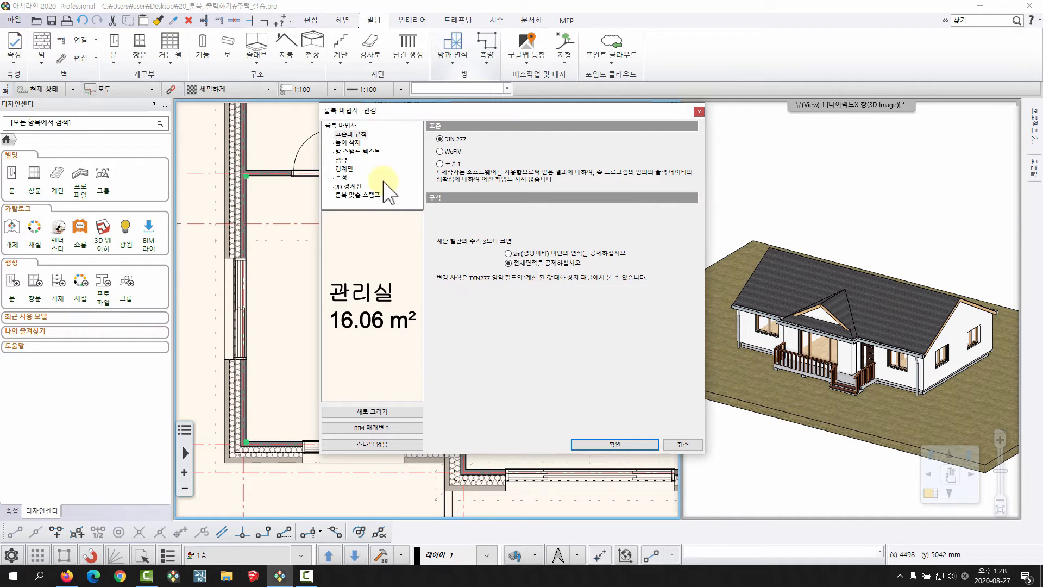
pyautogui.click(351, 152)
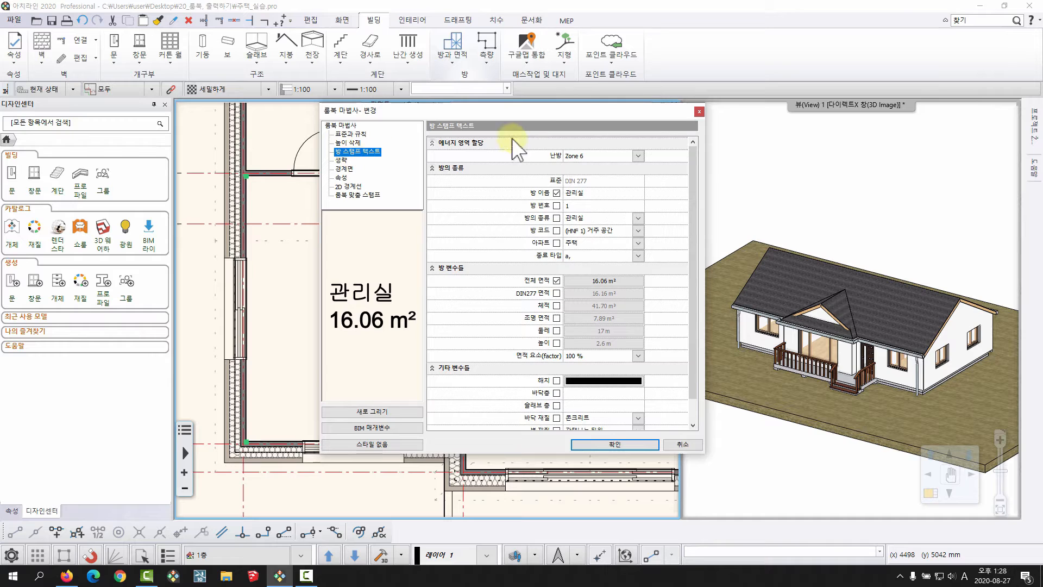
pyautogui.click(595, 192)
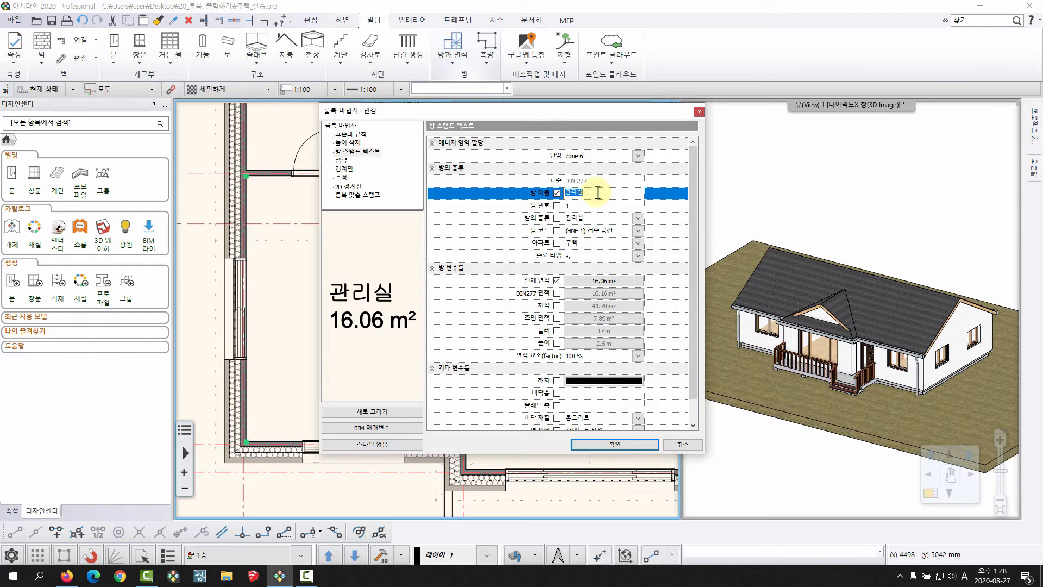
pyautogui.write('안방')
pyautogui.scroll(-1, 575, 246)
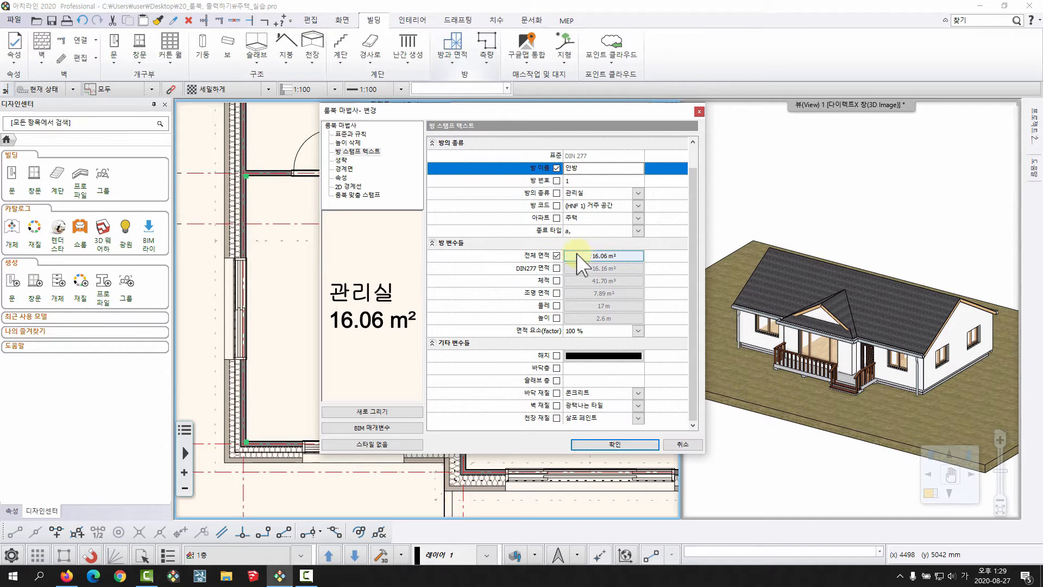
# Include the floor material (바닥 재질) in the room stamp and set it to 강화마루.
pyautogui.click(557, 392)
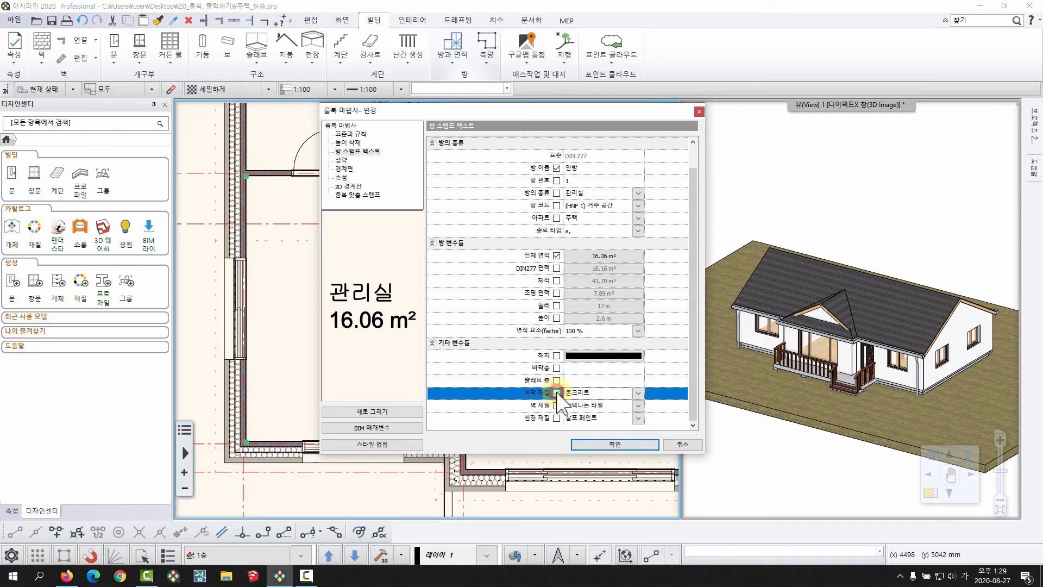
pyautogui.click(638, 392)
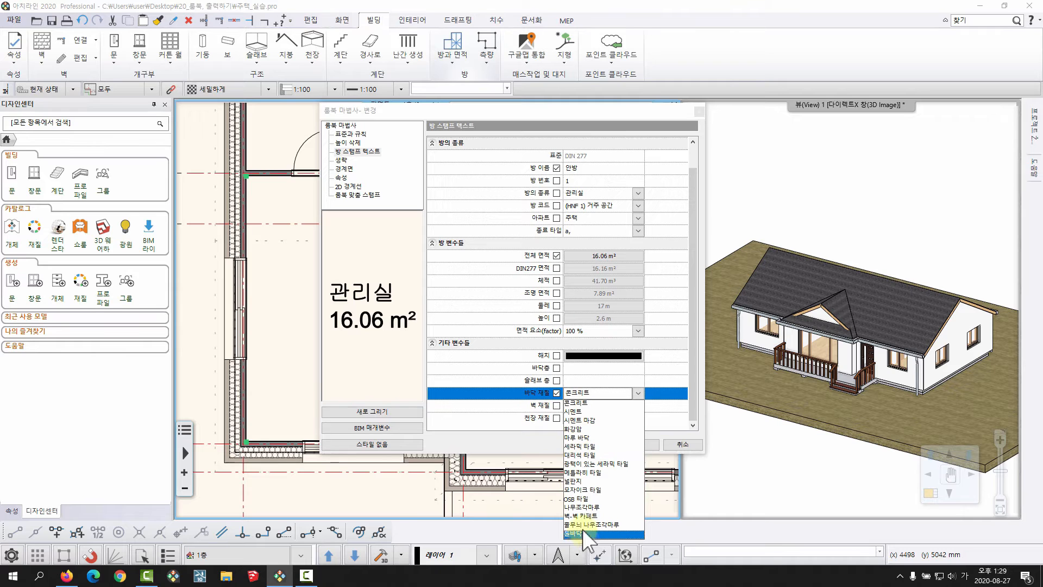
pyautogui.click(598, 401)
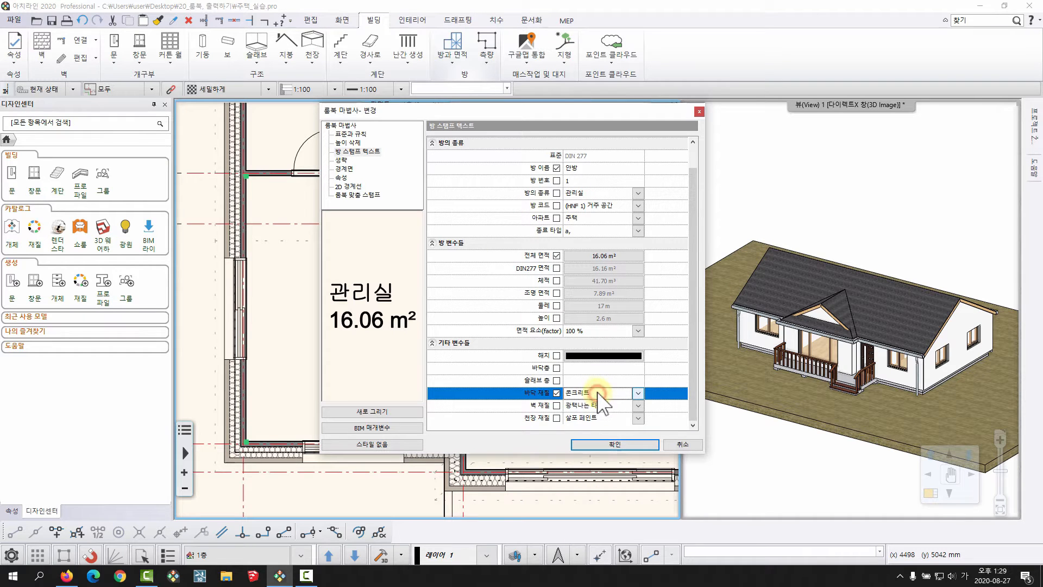
pyautogui.click(607, 391)
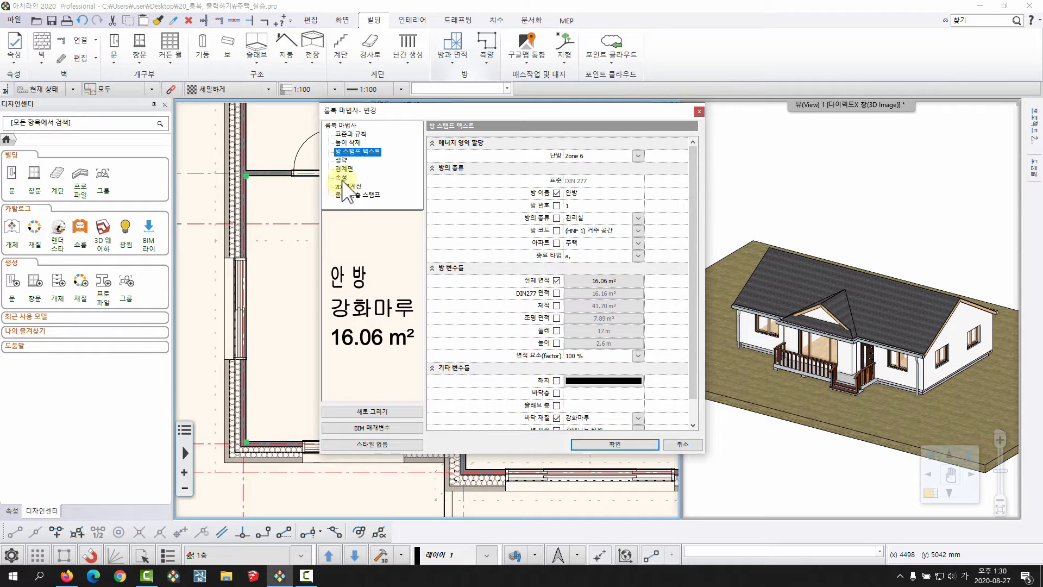
# Turn on frame drawing (프레임 그리기) for the 안방 room stamp and apply the room book settings.
pyautogui.click(341, 178)
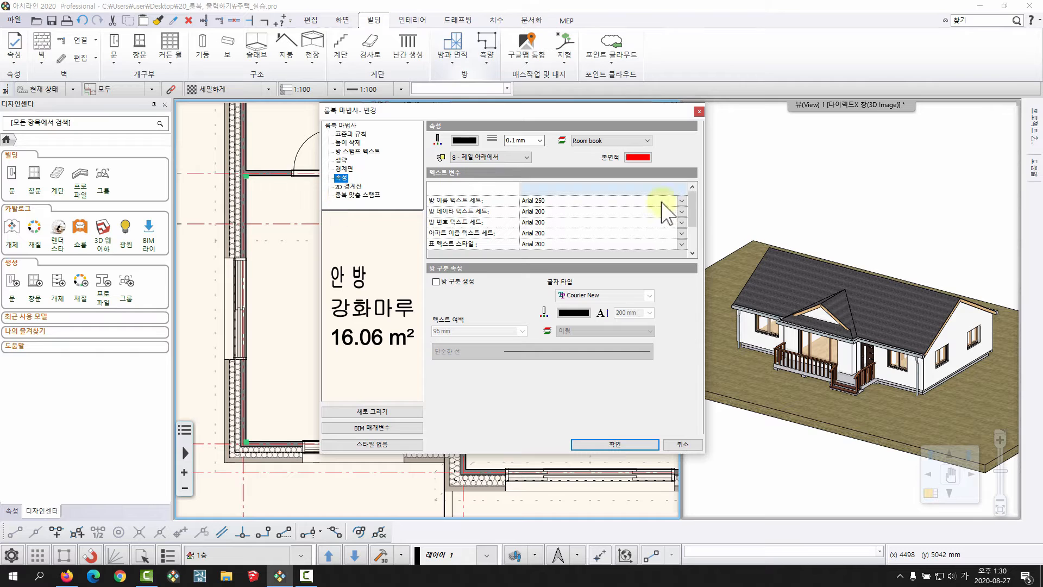
pyautogui.moveTo(693, 205); pyautogui.dragTo(690, 228)
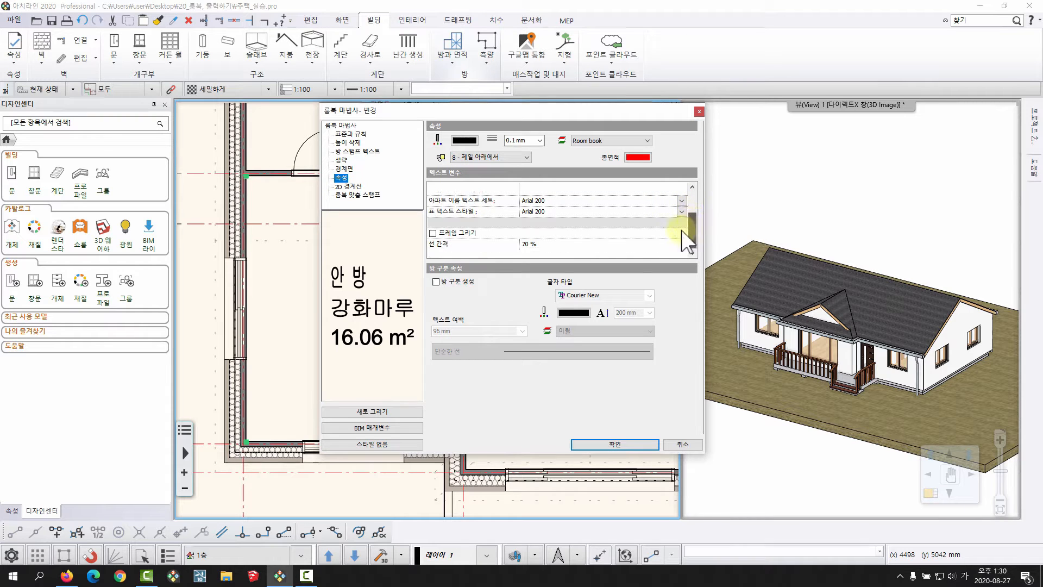
pyautogui.click(433, 233)
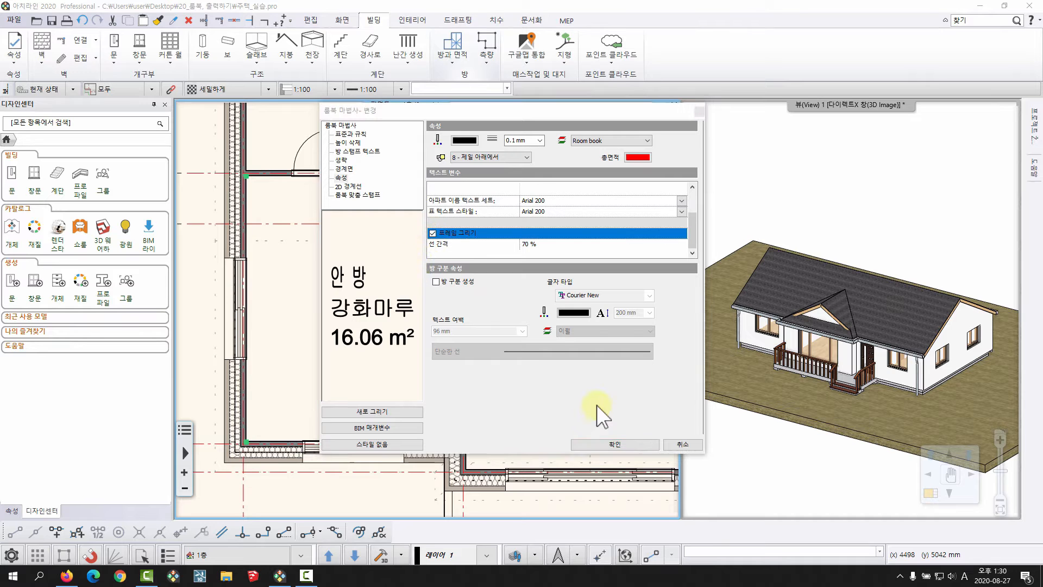
pyautogui.click(614, 444)
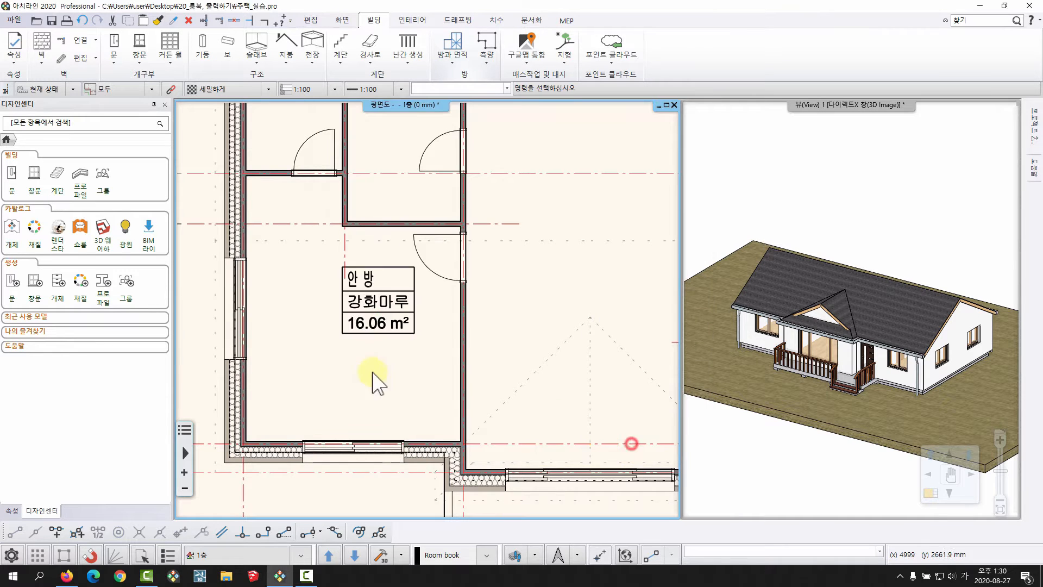
# Move the 안방 stamp about 690 mm diagonally down and to the left, towards the middle of the room.
pyautogui.scroll(1, 429, 328)
pyautogui.moveTo(394, 324); pyautogui.dragTo(406, 322, button='middle')
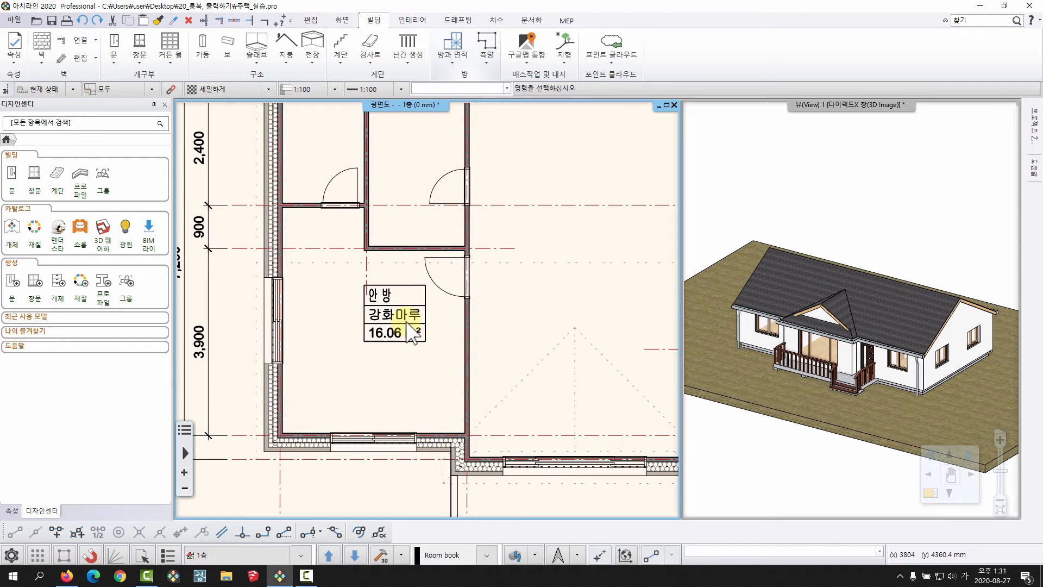
pyautogui.click(407, 321)
pyautogui.scroll(2, 356, 335)
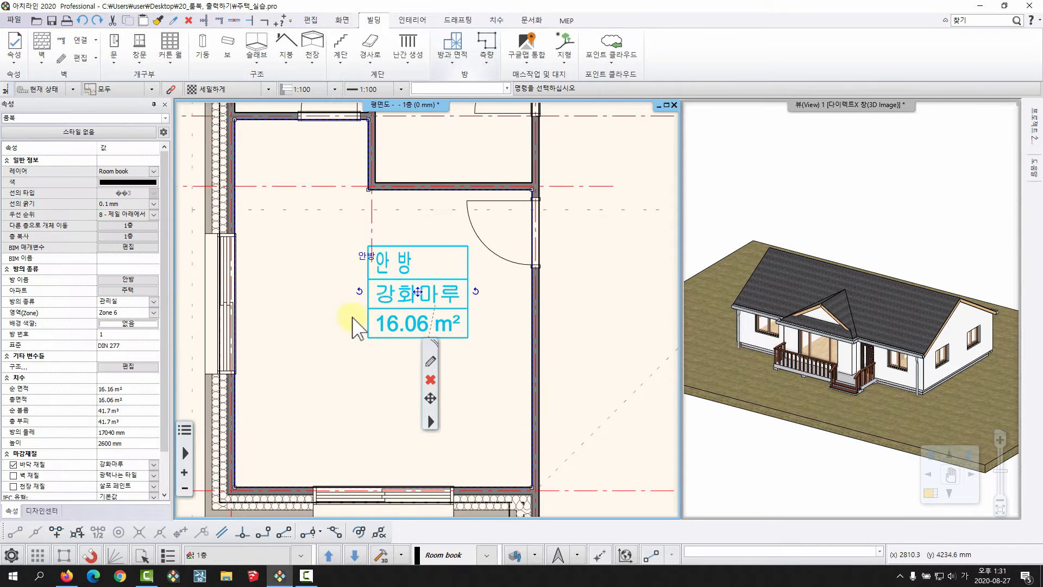
pyautogui.click(418, 293)
pyautogui.click(466, 298)
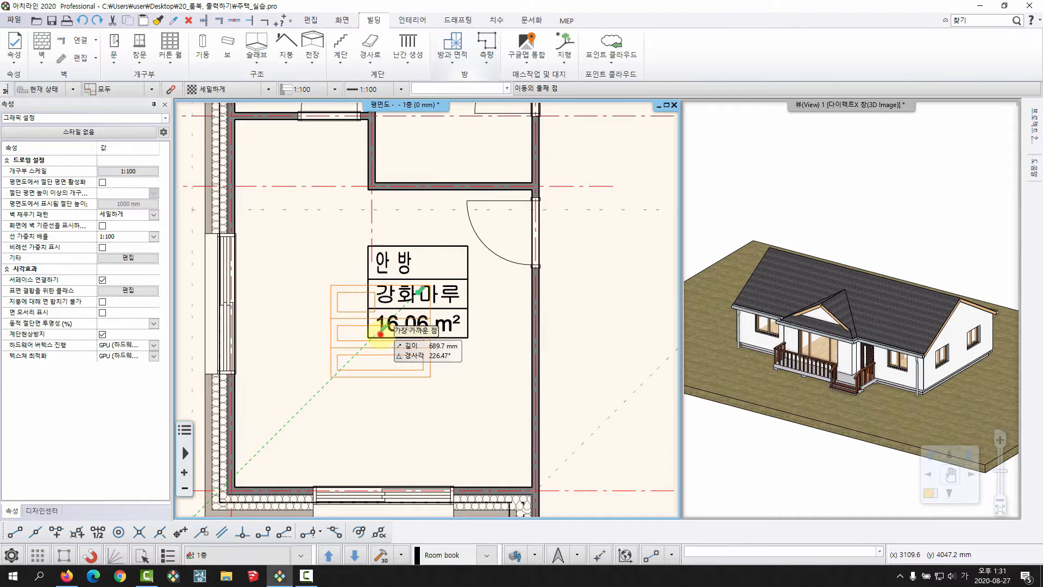
pyautogui.click(380, 333)
pyautogui.scroll(-3, 339, 321)
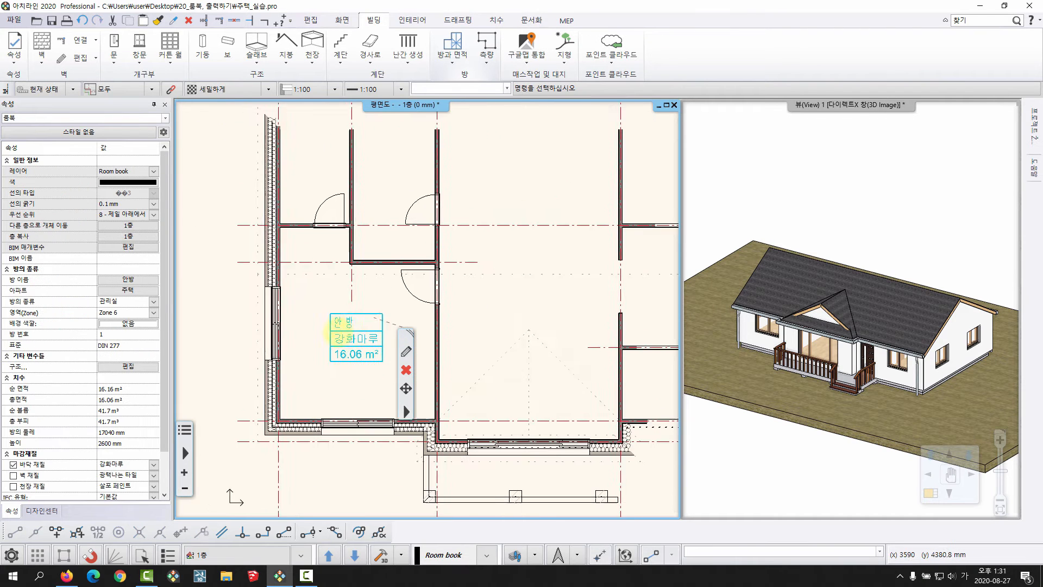
pyautogui.press('Escape')
# Create a room by polygon (다각형에 의한 방) over the upper part of the central open space, about 4410 mm wide, with a 500 mm height.
pyautogui.moveTo(401, 314); pyautogui.dragTo(320, 340, button='middle')
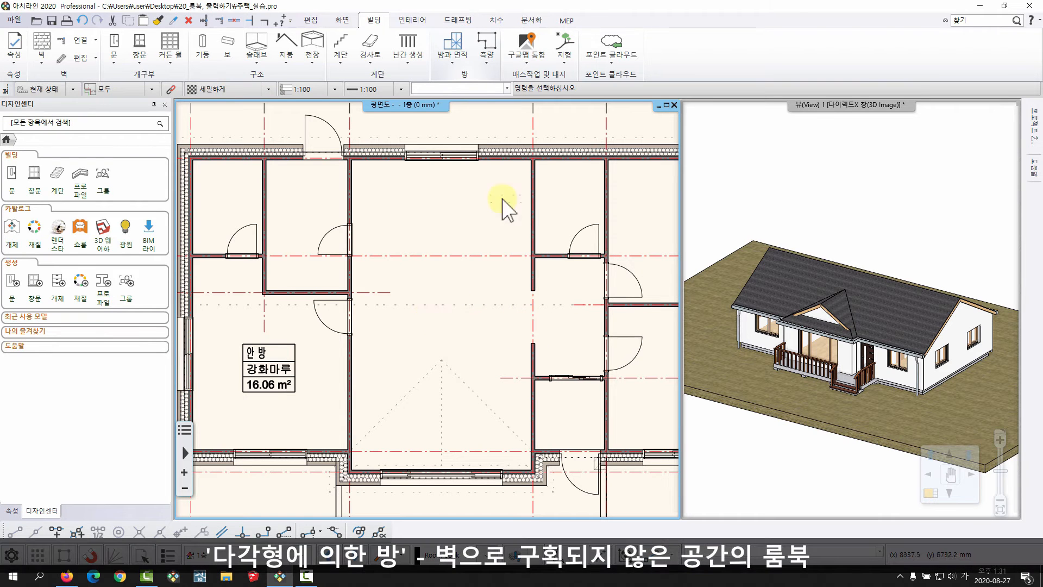
pyautogui.click(452, 67)
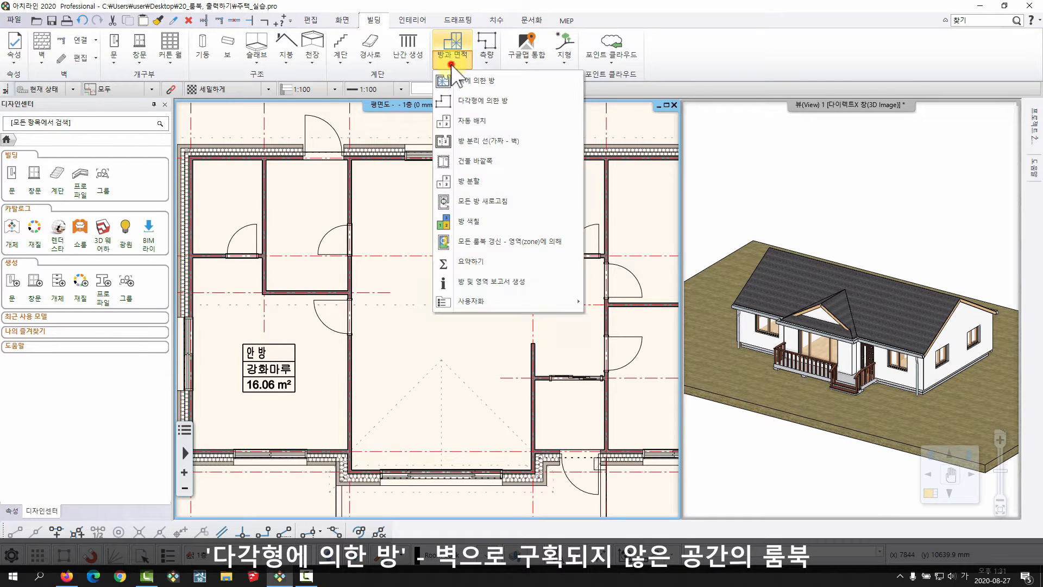
pyautogui.click(471, 103)
pyautogui.scroll(3, 429, 217)
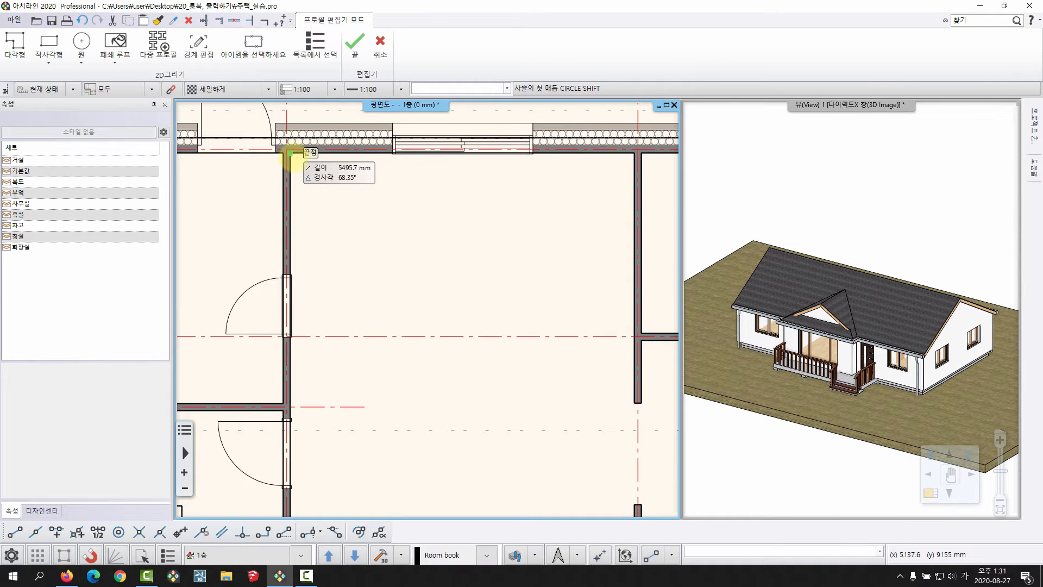
pyautogui.click(291, 158)
pyautogui.click(291, 406)
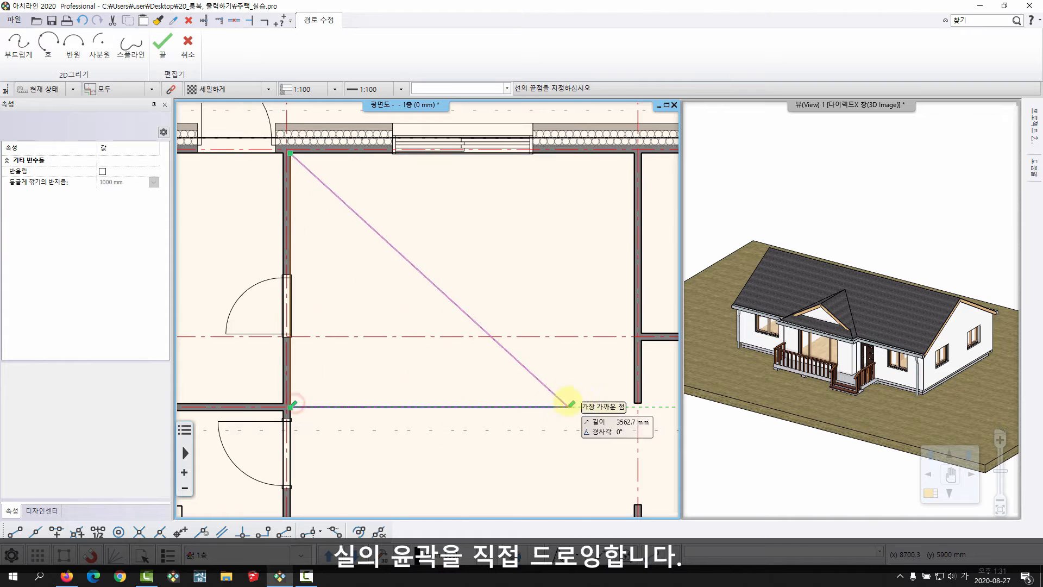
pyautogui.click(591, 417)
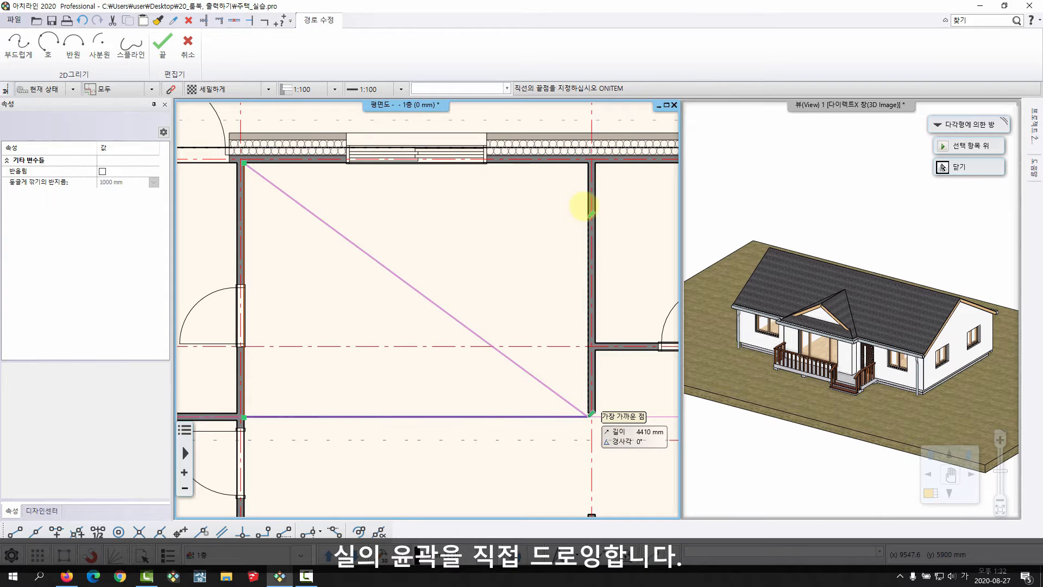
pyautogui.click(590, 163)
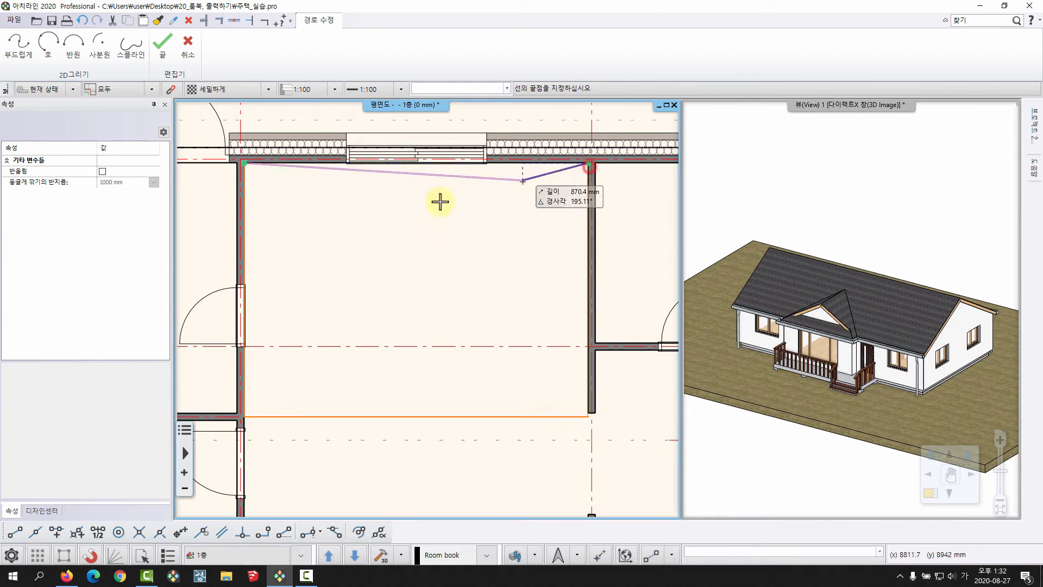
pyautogui.click(244, 163)
pyautogui.scroll(-2, 407, 287)
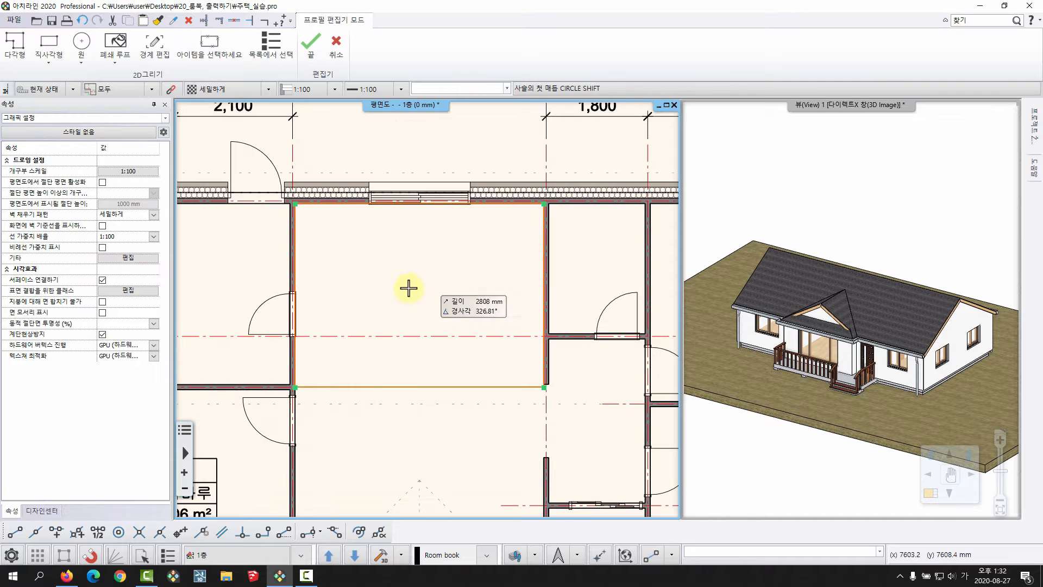
pyautogui.press('Return')
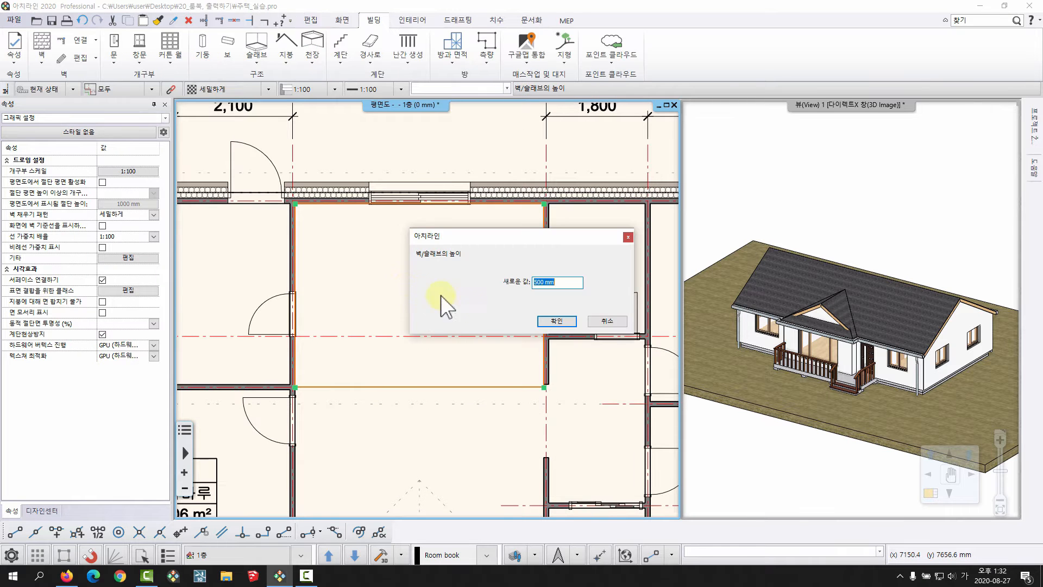
pyautogui.click(560, 320)
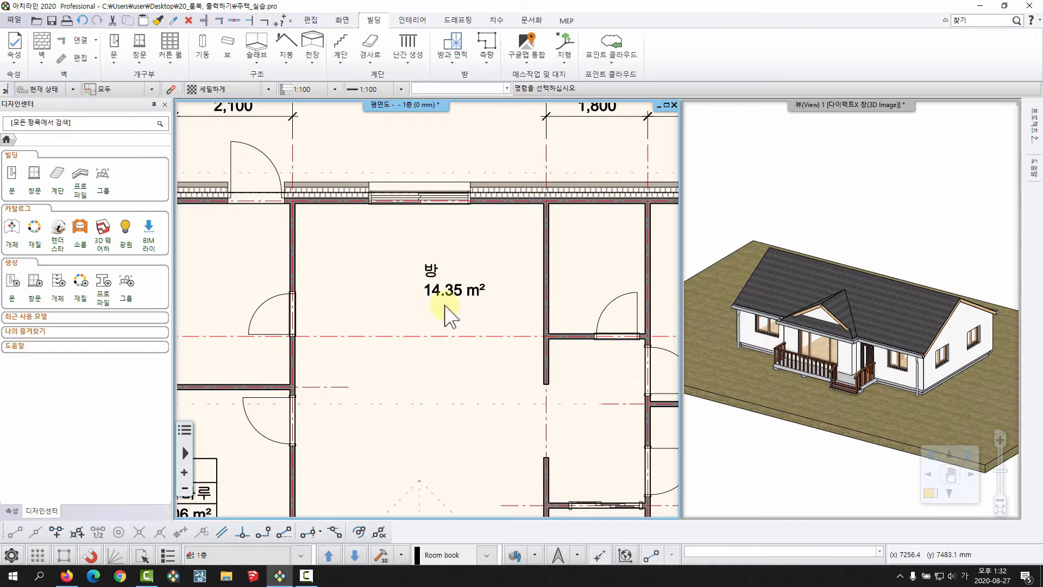
pyautogui.moveTo(458, 287); pyautogui.dragTo(468, 272, button='middle')
pyautogui.click(467, 271)
pyautogui.moveTo(411, 296); pyautogui.dragTo(447, 241, button='middle')
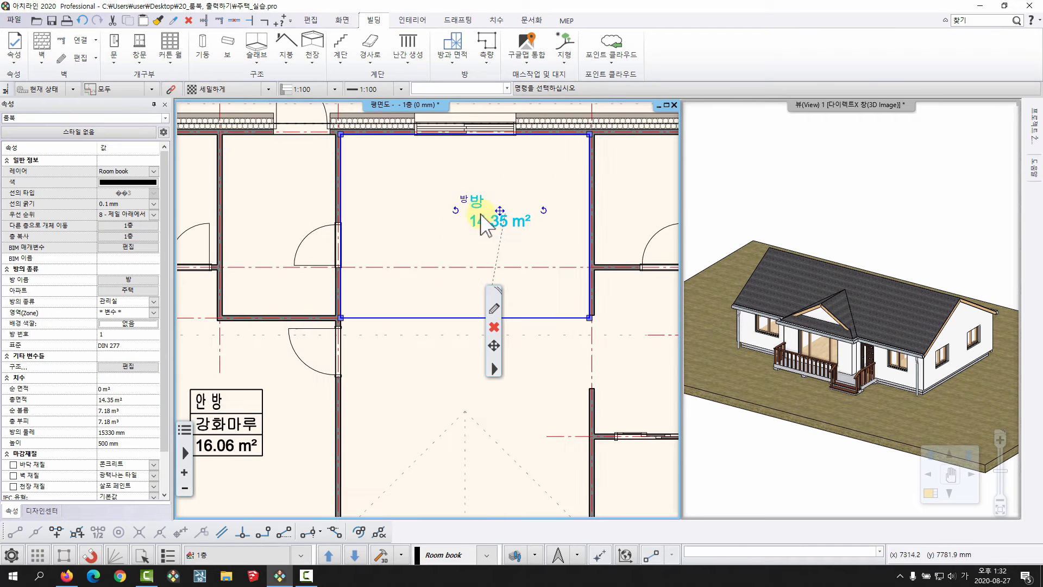
pyautogui.press('Escape')
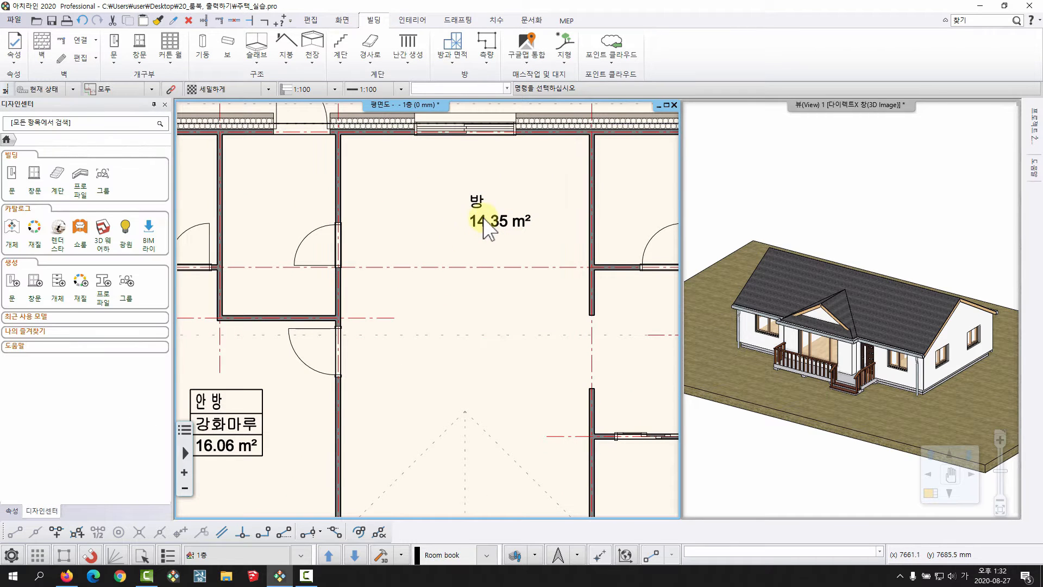
# Open the room book settings of the polygon room and set the room name in its stamp text to 주방.
pyautogui.click(483, 220)
pyautogui.rightClick(482, 218)
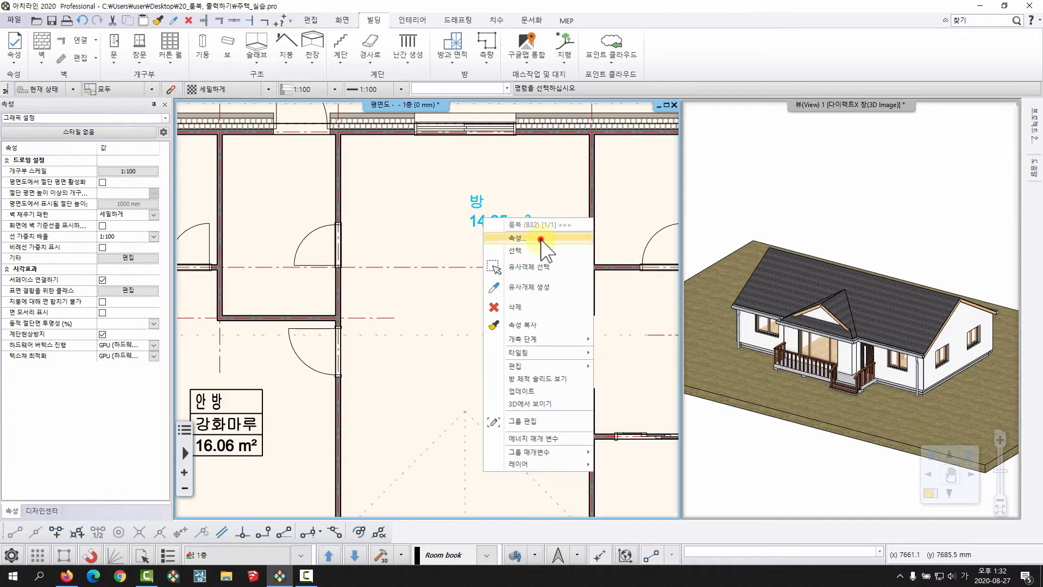
pyautogui.click(541, 239)
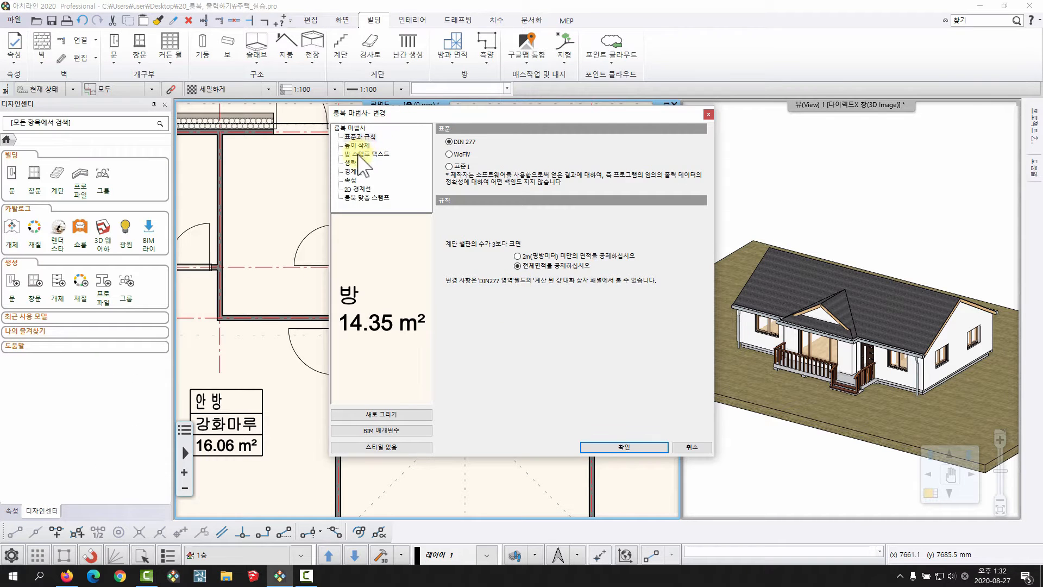
pyautogui.click(357, 154)
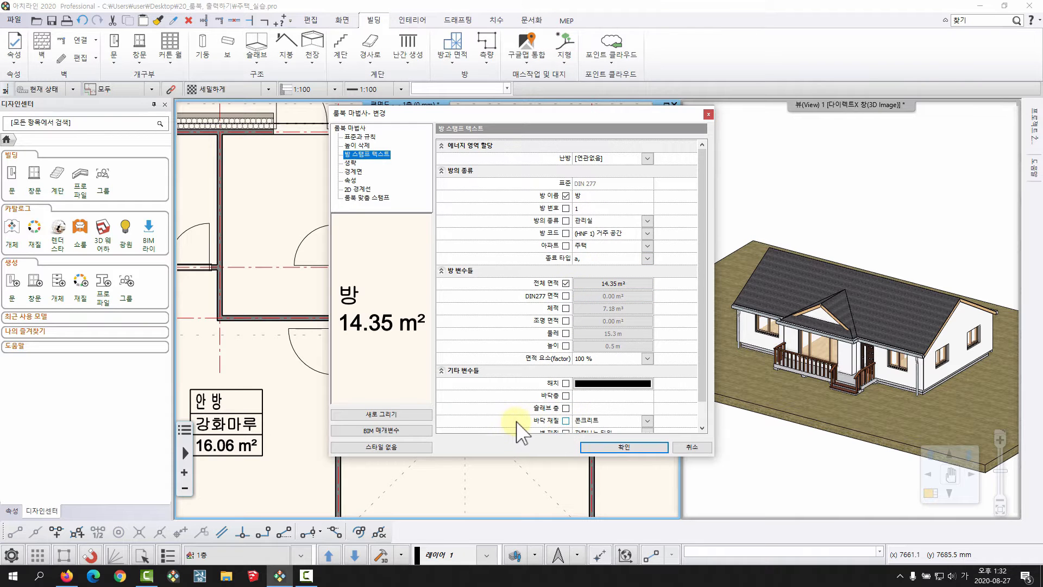
pyautogui.click(606, 196)
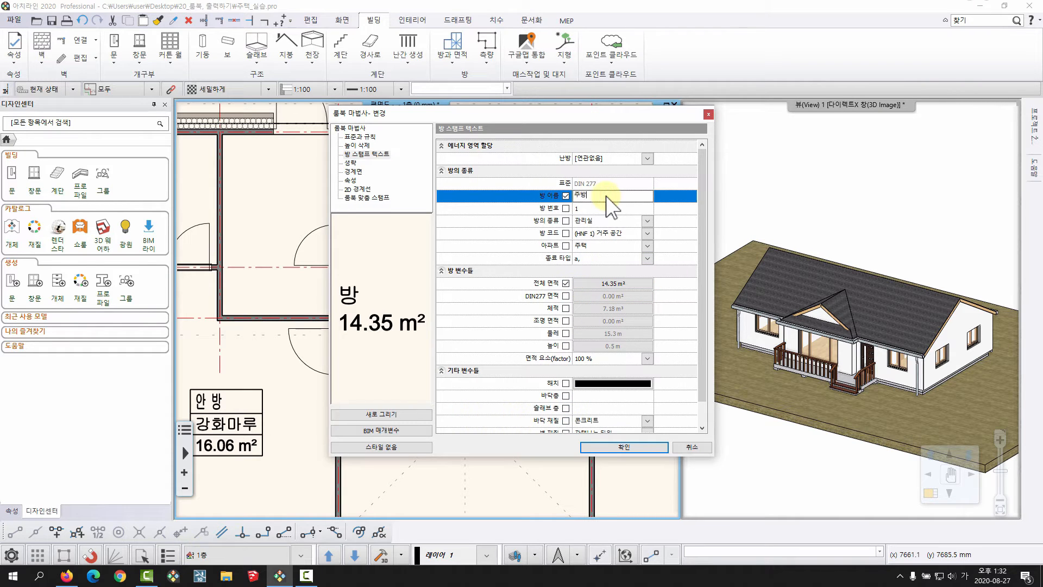
pyautogui.write('주방')
# Include the floor material (바닥 재질) in the 주방 room stamp and set it to 강화마루.
pyautogui.scroll(-1, 613, 418)
pyautogui.click(606, 394)
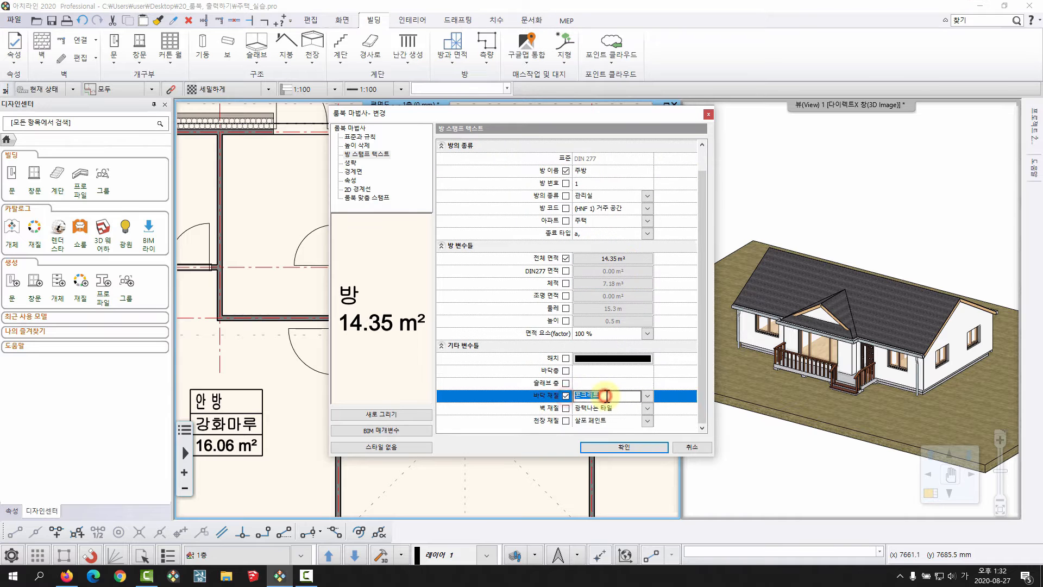
pyautogui.write('강화마루')
# Turn on frame drawing (프레임 그리기) for the 주방 room stamp and apply the room book settings.
pyautogui.click(352, 179)
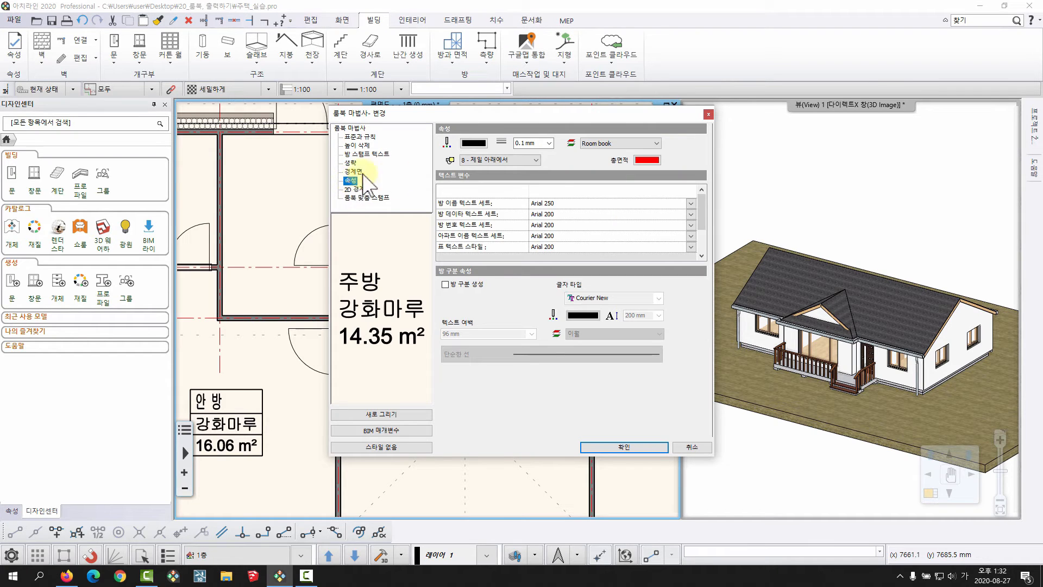
pyautogui.moveTo(703, 213); pyautogui.dragTo(703, 247)
pyautogui.click(443, 235)
pyautogui.click(618, 450)
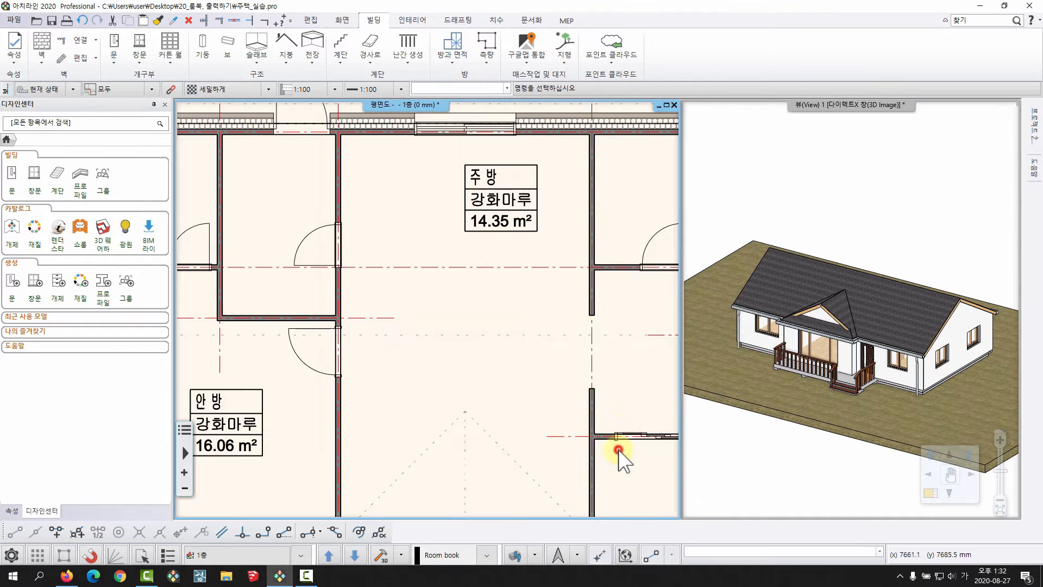
# Move the 주방 stamp diagonally down and to the left, to the middle of the kitchen area, and deselect it.
pyautogui.click(496, 217)
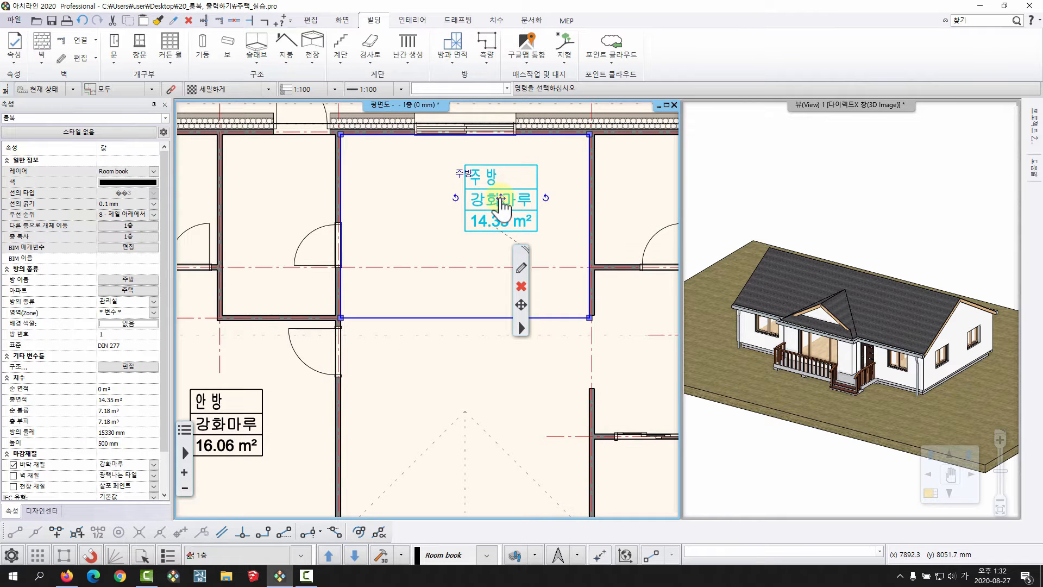
pyautogui.rightClick(500, 202)
pyautogui.click(522, 207)
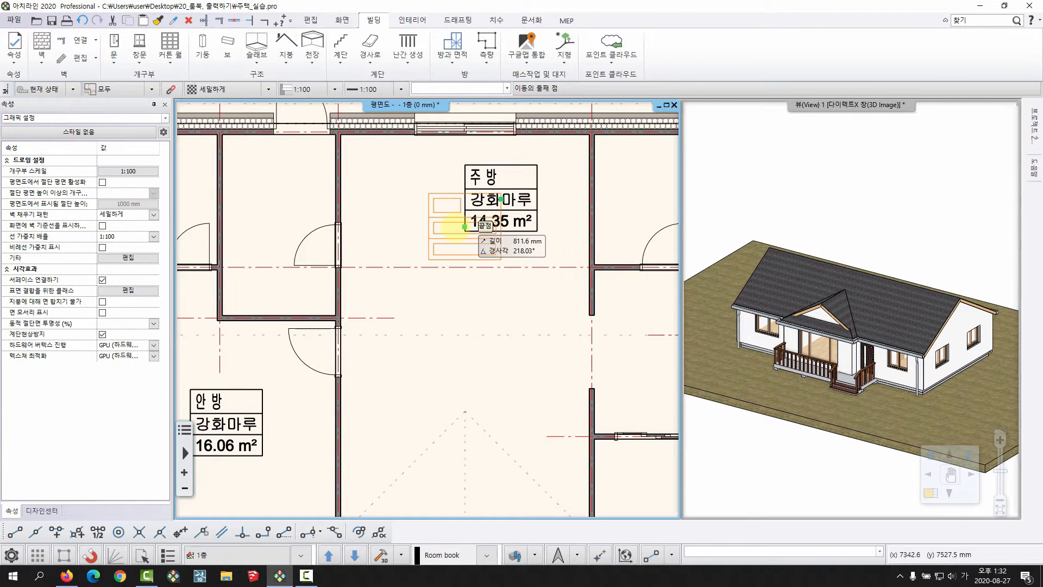
pyautogui.click(455, 233)
pyautogui.scroll(-3, 498, 345)
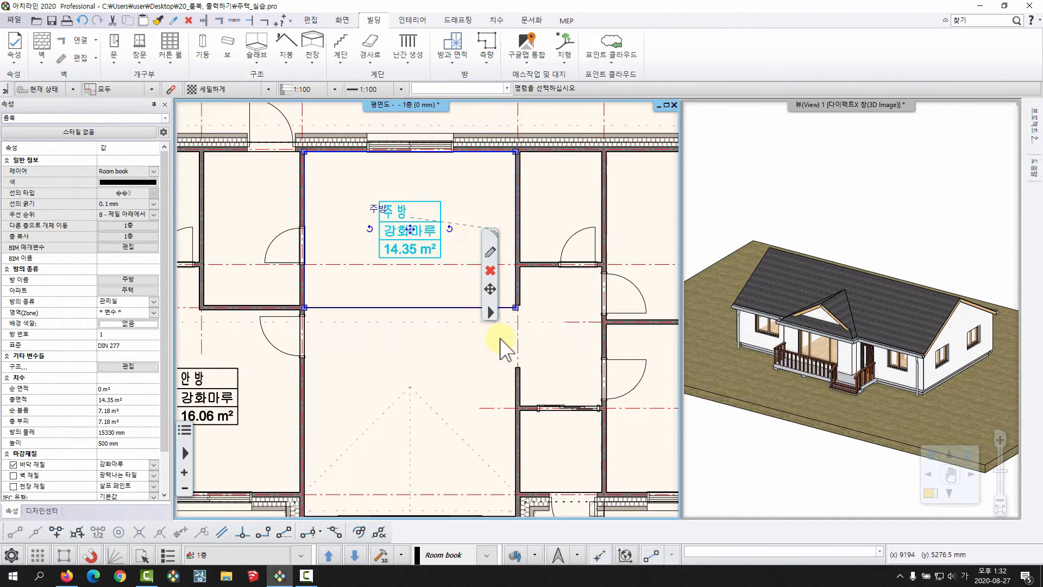
pyautogui.click(478, 356)
# Create a room by walls (벽에 의한 방) in the room directly left of 주방, above 안방.
pyautogui.scroll(-2, 332, 353)
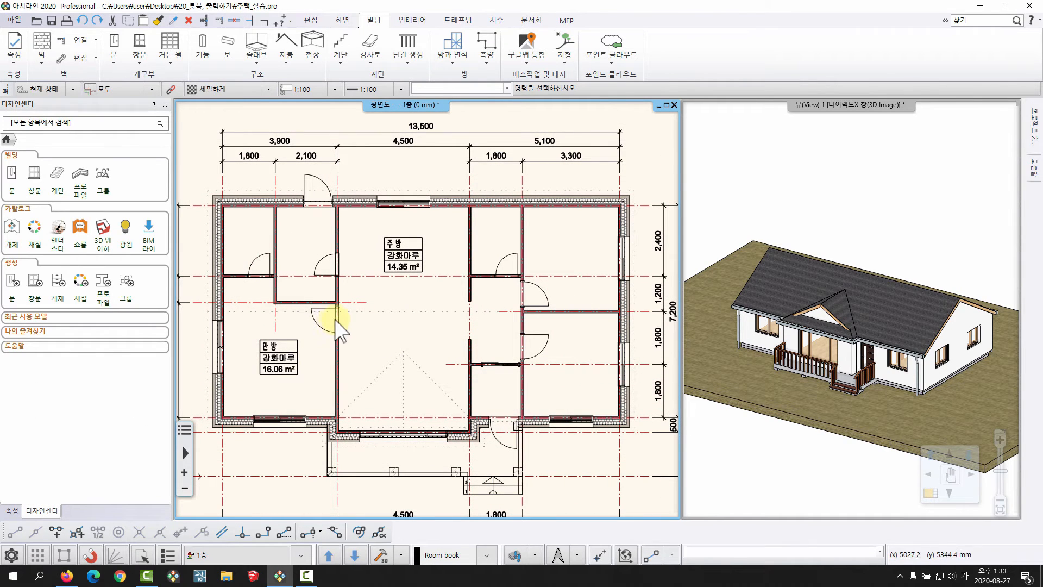
pyautogui.click(454, 59)
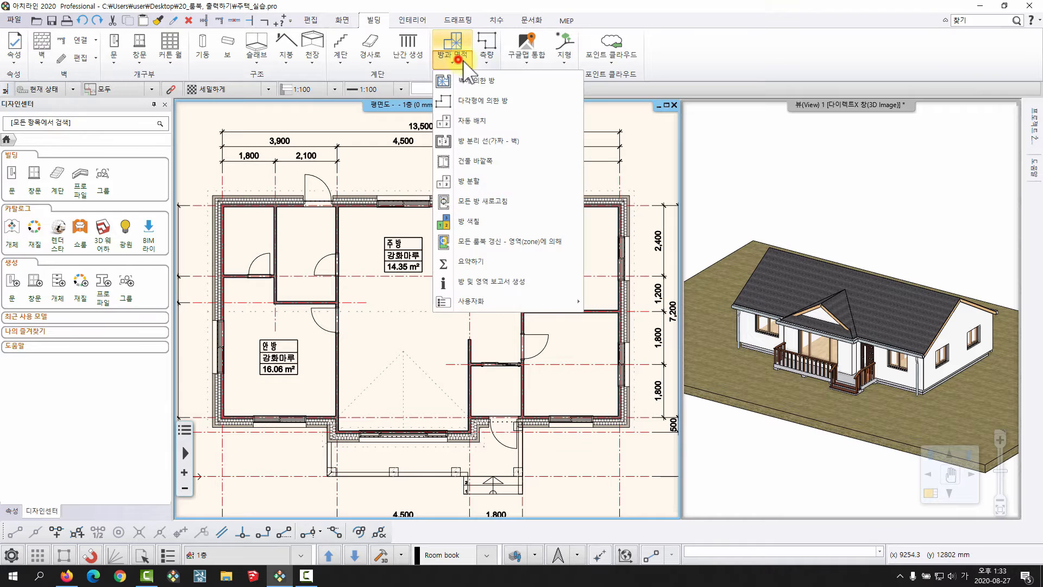
pyautogui.click(469, 80)
pyautogui.click(303, 256)
pyautogui.rightClick(309, 266)
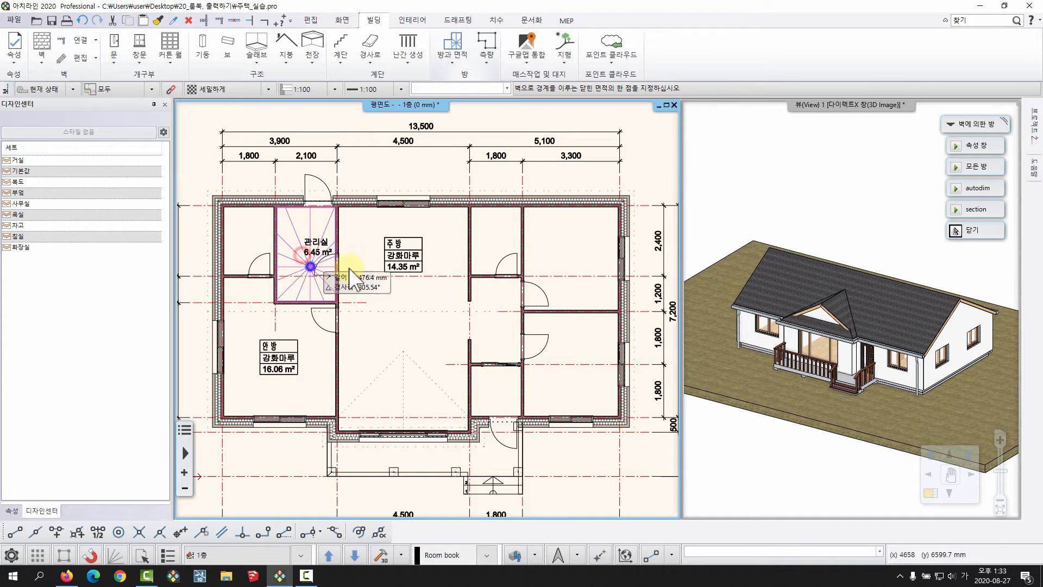
# Copy the properties (속성 복사) of the 안방 room book onto the 관리실 room book above it.
pyautogui.scroll(2, 320, 258)
pyautogui.moveTo(321, 258); pyautogui.dragTo(366, 211, button='middle')
pyautogui.scroll(2, 343, 231)
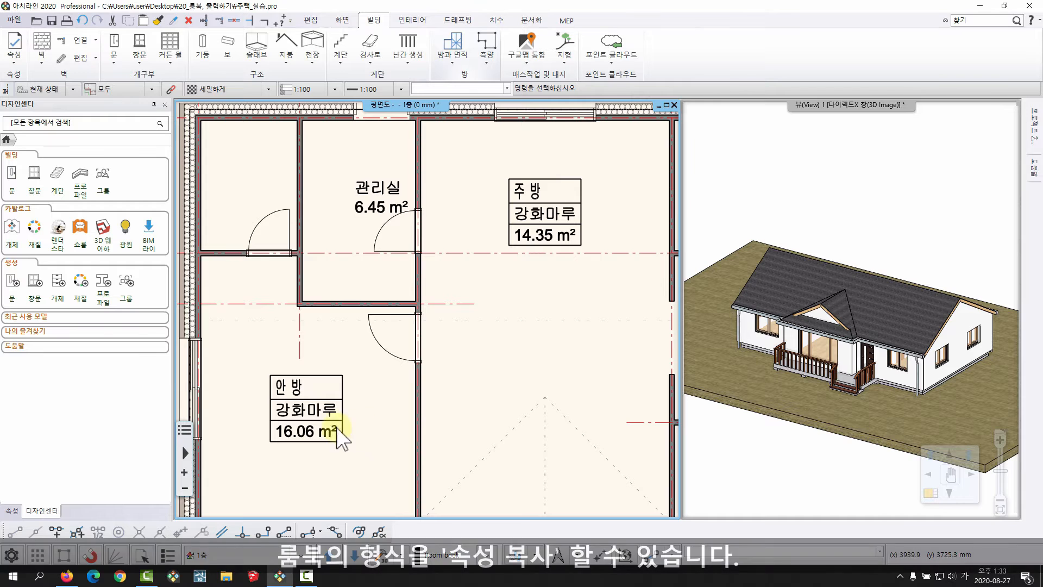
pyautogui.click(294, 402)
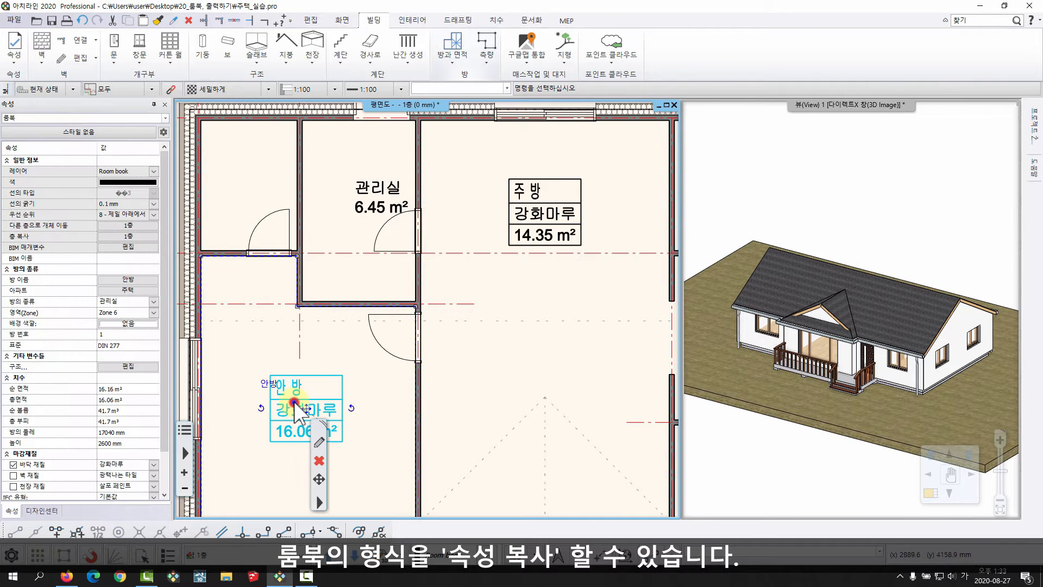
pyautogui.rightClick(294, 402)
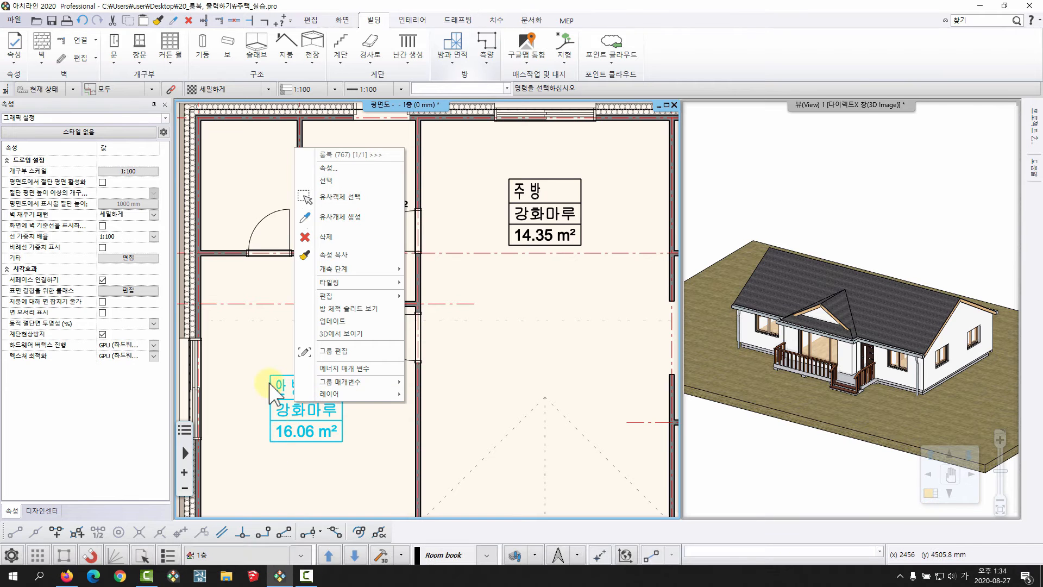
pyautogui.click(315, 256)
pyautogui.click(567, 409)
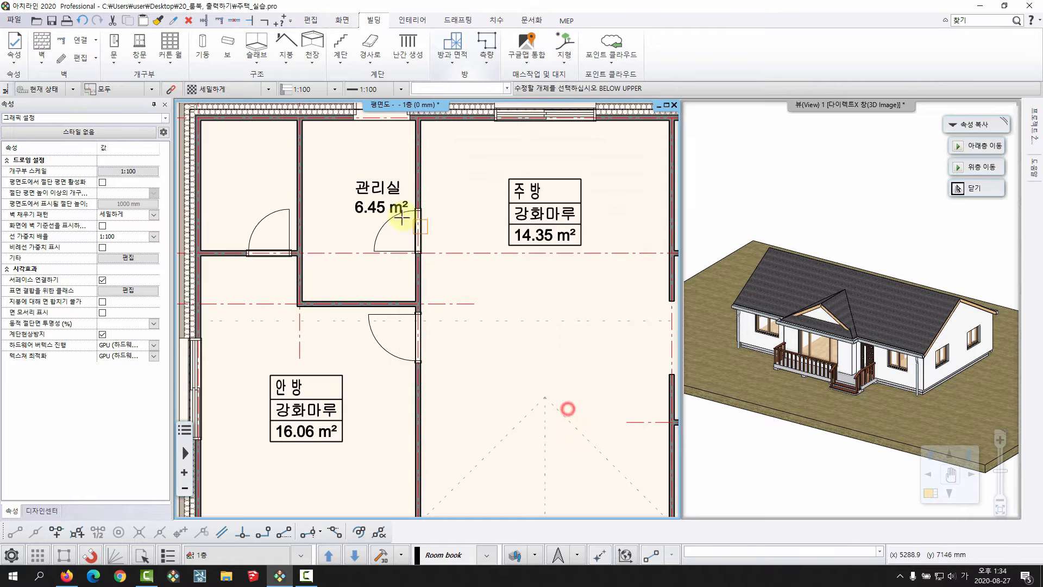
pyautogui.click(386, 207)
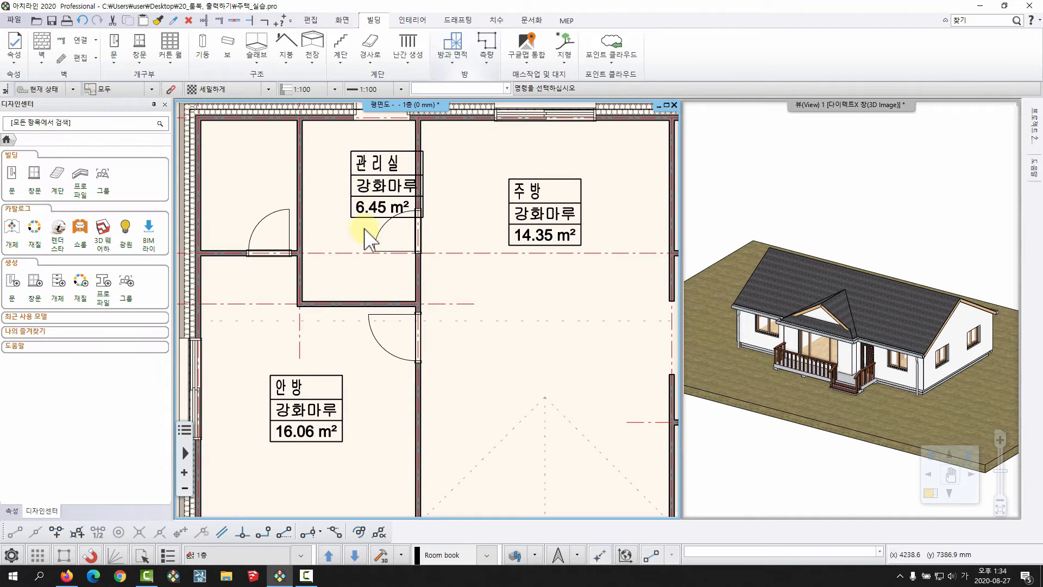
# Move the 관리실 stamp down and to the left, clear of the wall beside 주방, and deselect it.
pyautogui.moveTo(365, 221); pyautogui.dragTo(372, 218, button='middle')
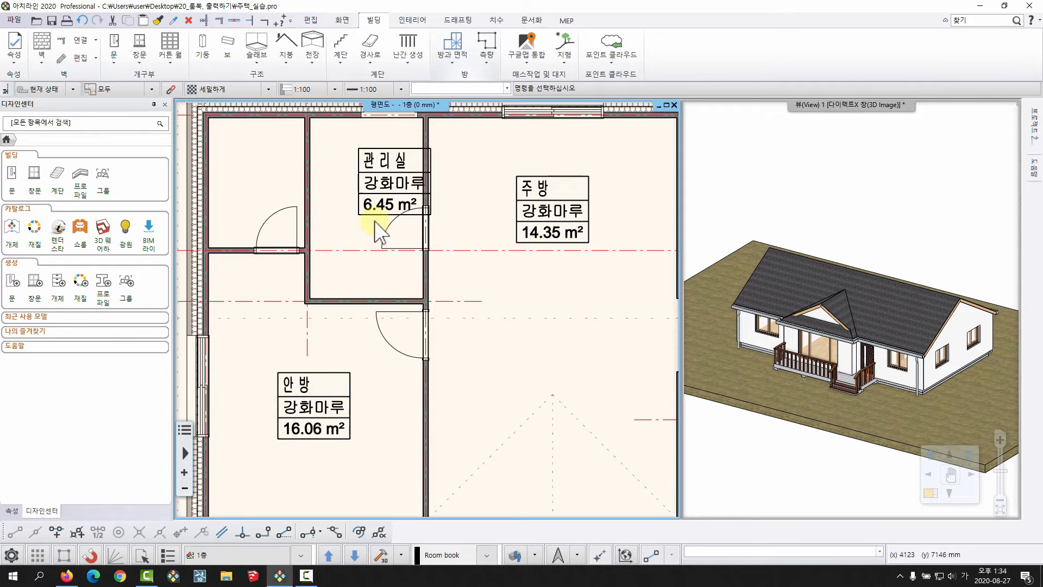
pyautogui.click(390, 184)
pyautogui.rightClick(395, 181)
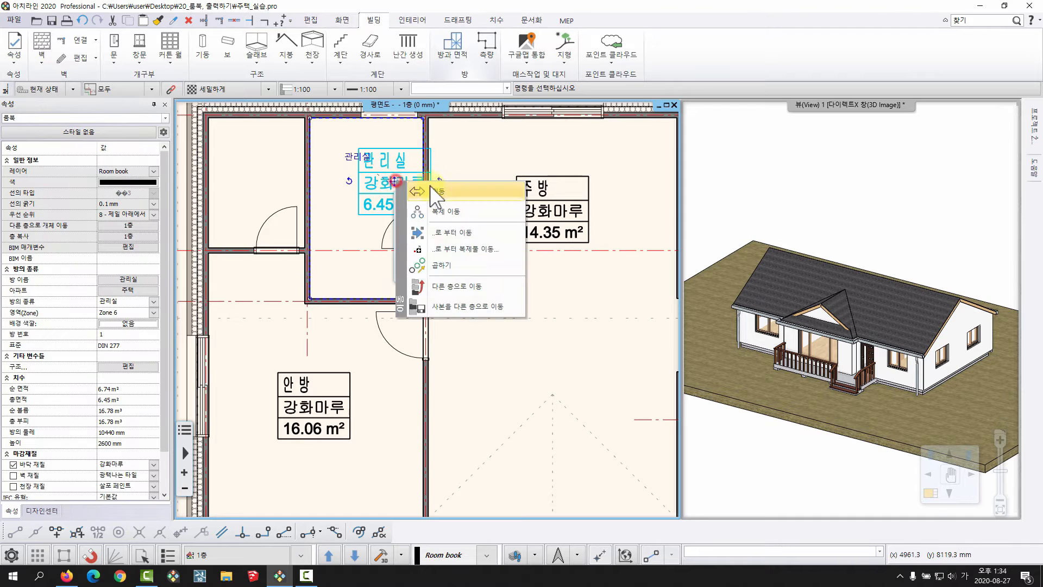
pyautogui.click(435, 191)
pyautogui.click(397, 180)
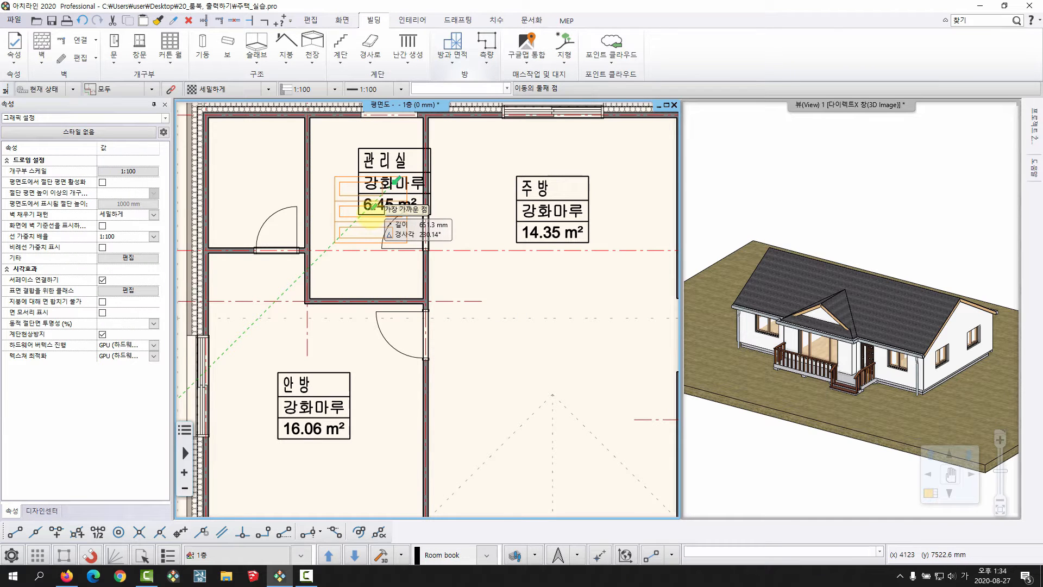
pyautogui.click(373, 206)
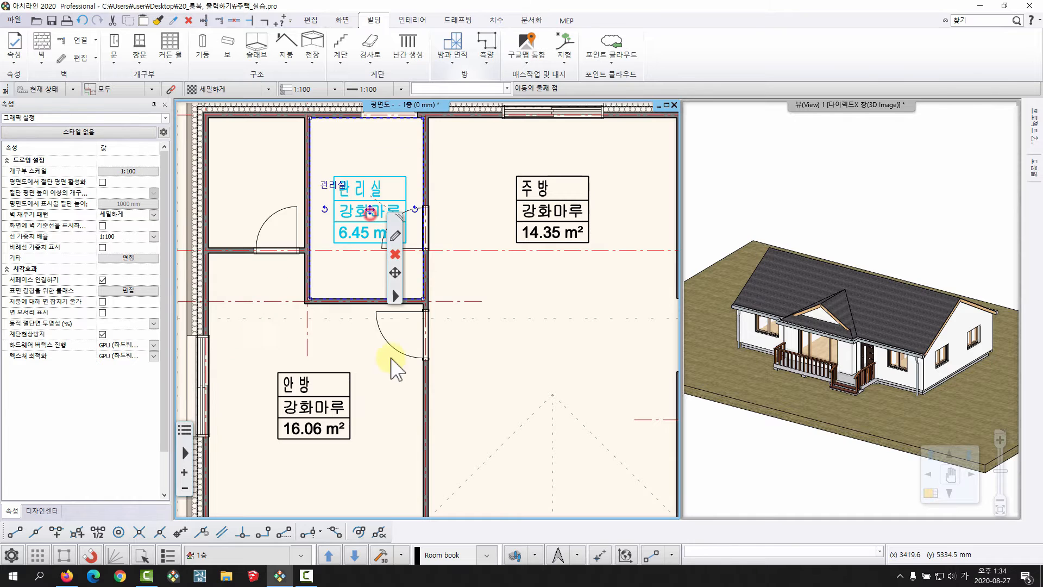
pyautogui.click(373, 375)
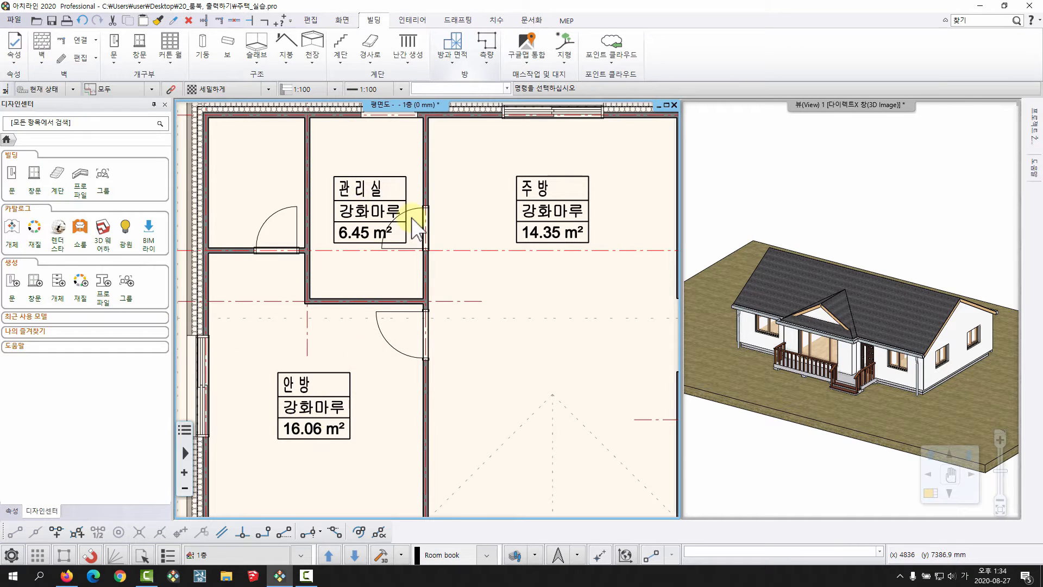
pyautogui.click(383, 217)
pyautogui.rightClick(368, 204)
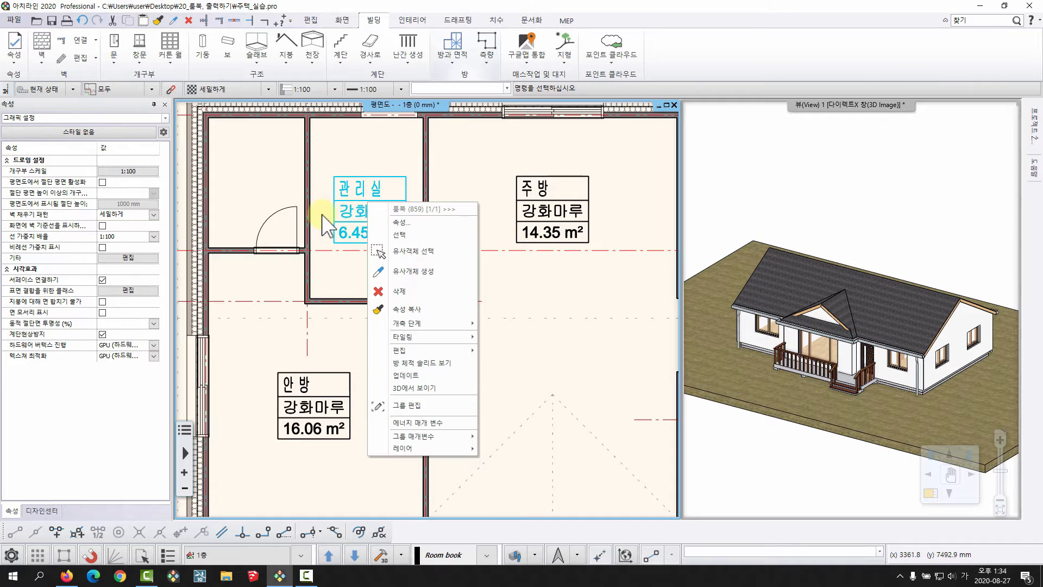
pyautogui.scroll(-5, 304, 217)
pyautogui.press('Escape')
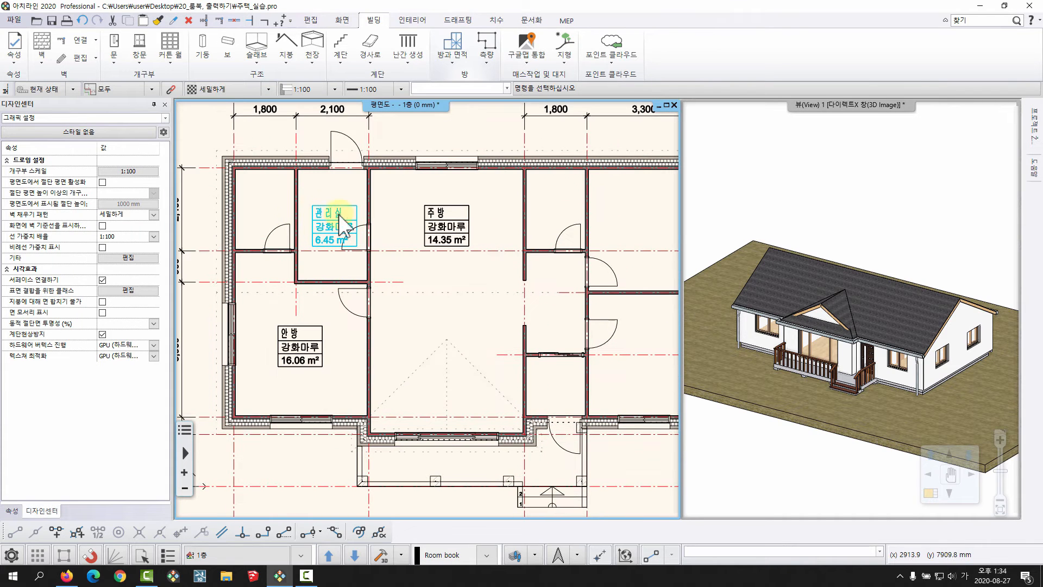
pyautogui.moveTo(580, 354); pyautogui.dragTo(545, 346, button='middle')
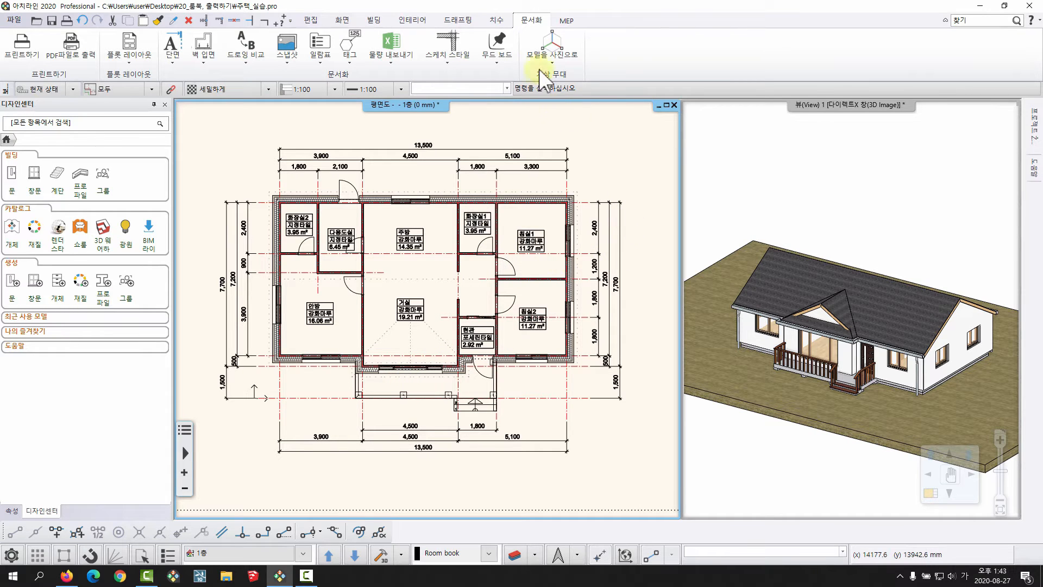
# Open the schedule definition (일람표 정의) and choose the 룸북 type under the 건축 요소 rule.
pyautogui.click(315, 61)
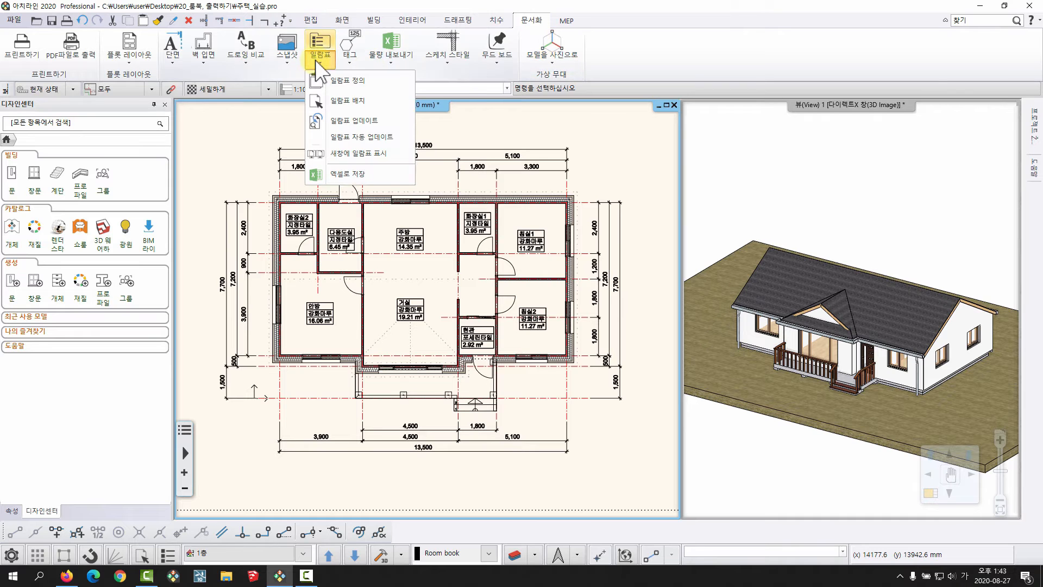
pyautogui.click(372, 82)
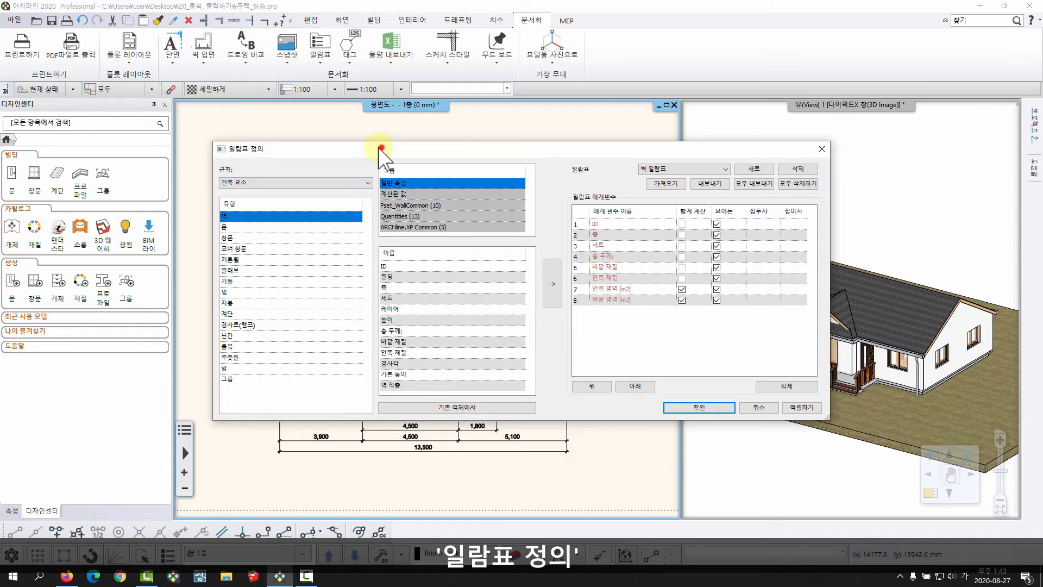
pyautogui.moveTo(380, 145); pyautogui.dragTo(358, 114)
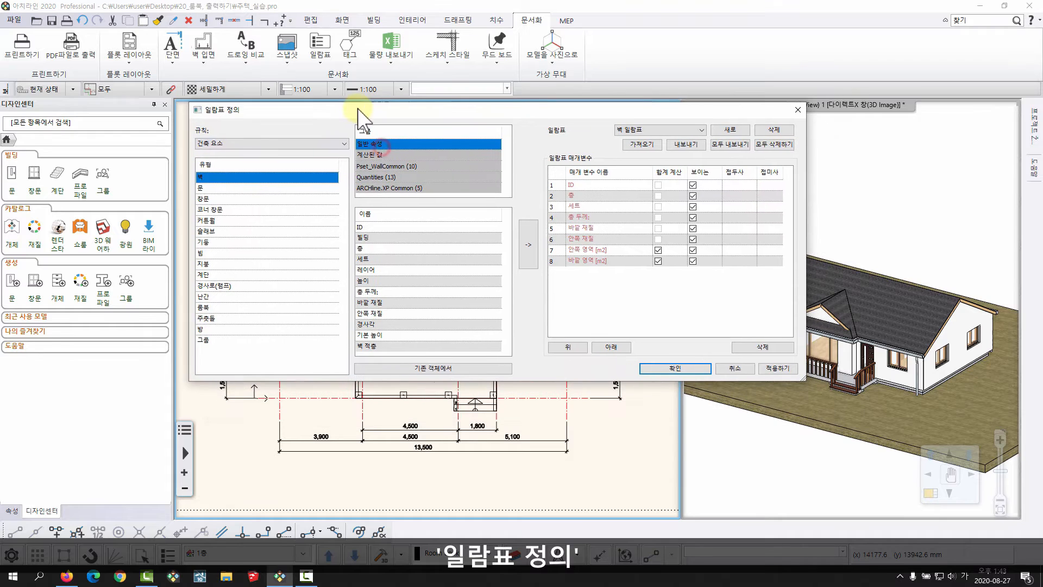
pyautogui.click(217, 142)
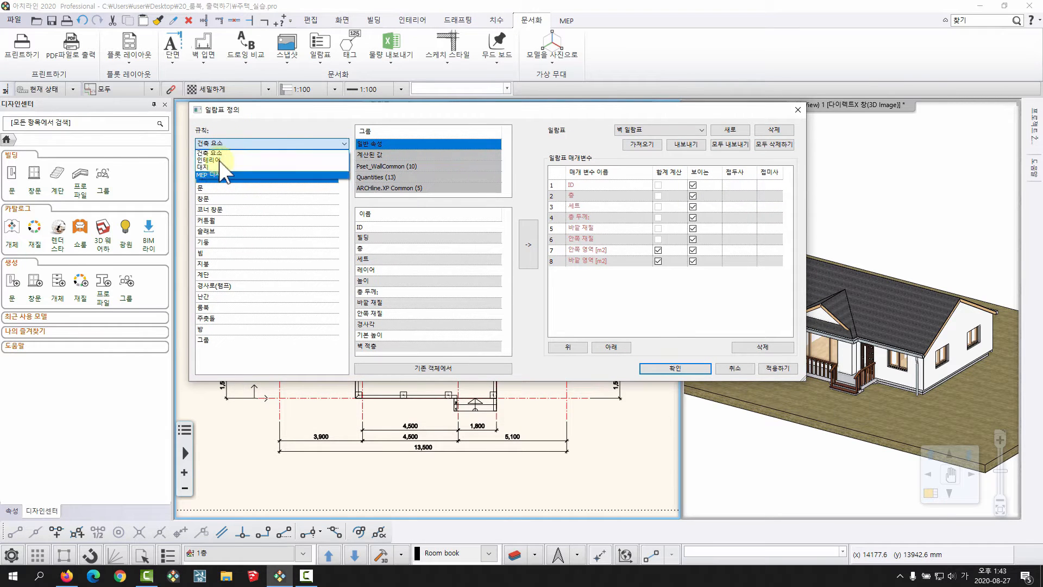
pyautogui.click(235, 127)
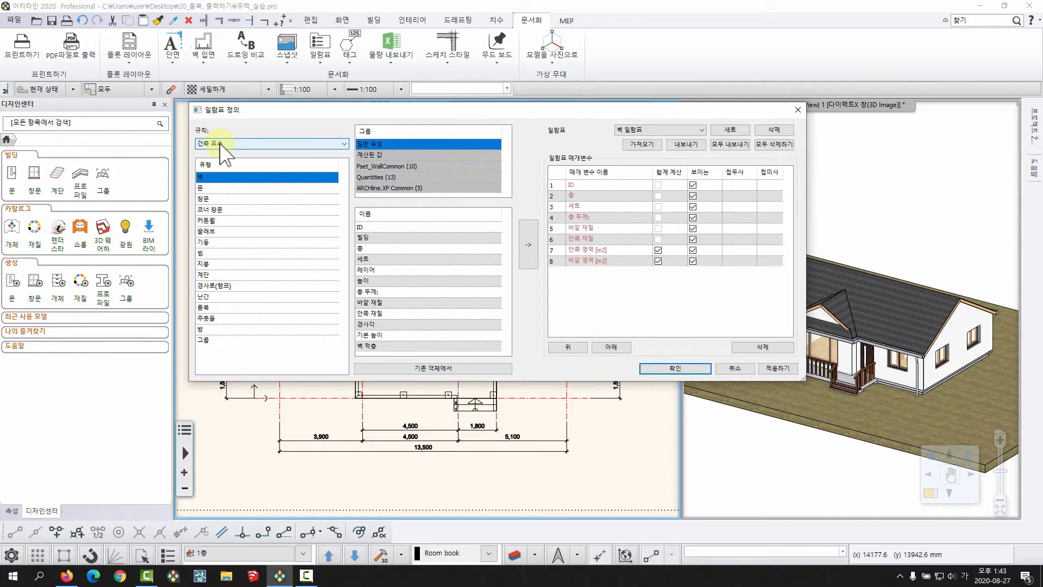
pyautogui.click(205, 307)
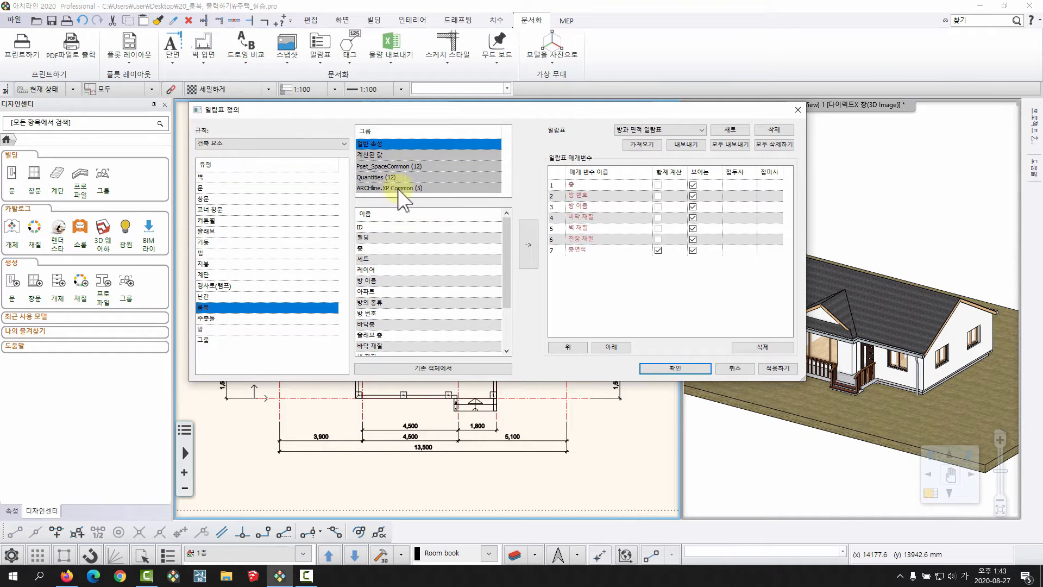
# Look through the room book's parameter groups, from 계산된 값 to ARCHline.XP Common, and return to 일반 속성.
pyautogui.click(372, 155)
pyautogui.click(373, 167)
pyautogui.click(373, 177)
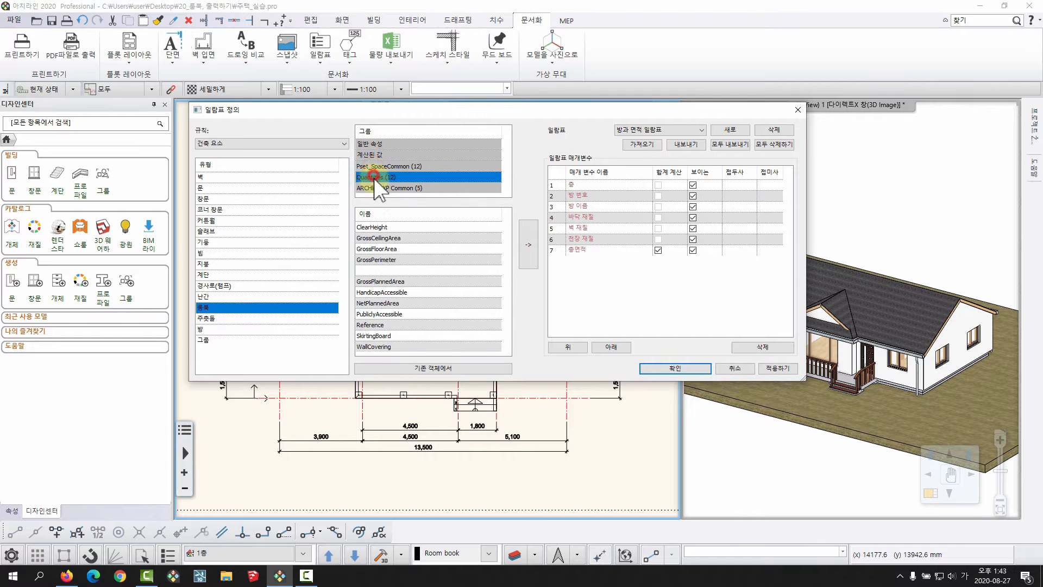
pyautogui.click(375, 187)
pyautogui.click(377, 144)
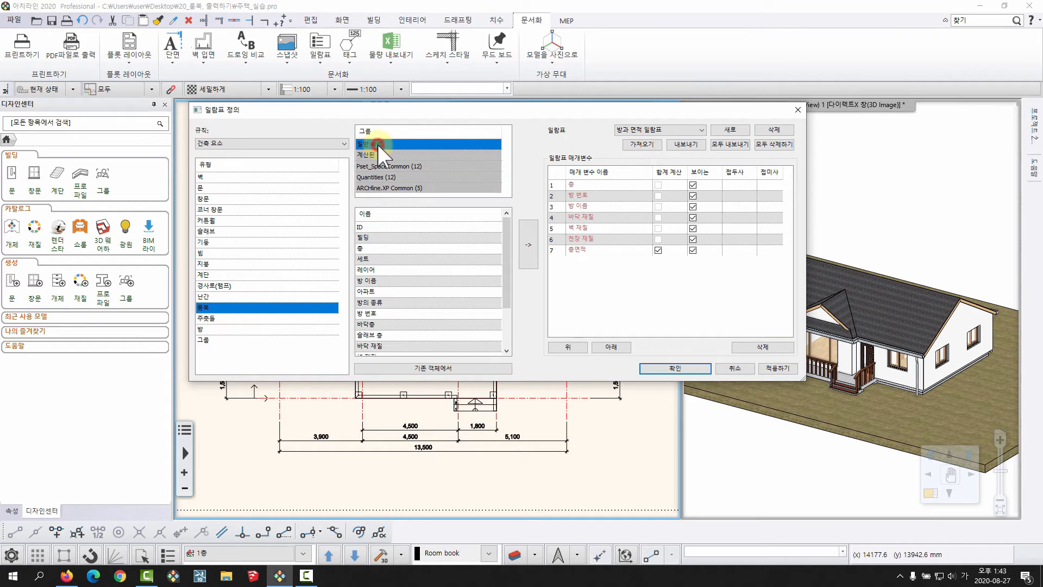
pyautogui.click(369, 222)
pyautogui.moveTo(583, 107); pyautogui.dragTo(530, 93)
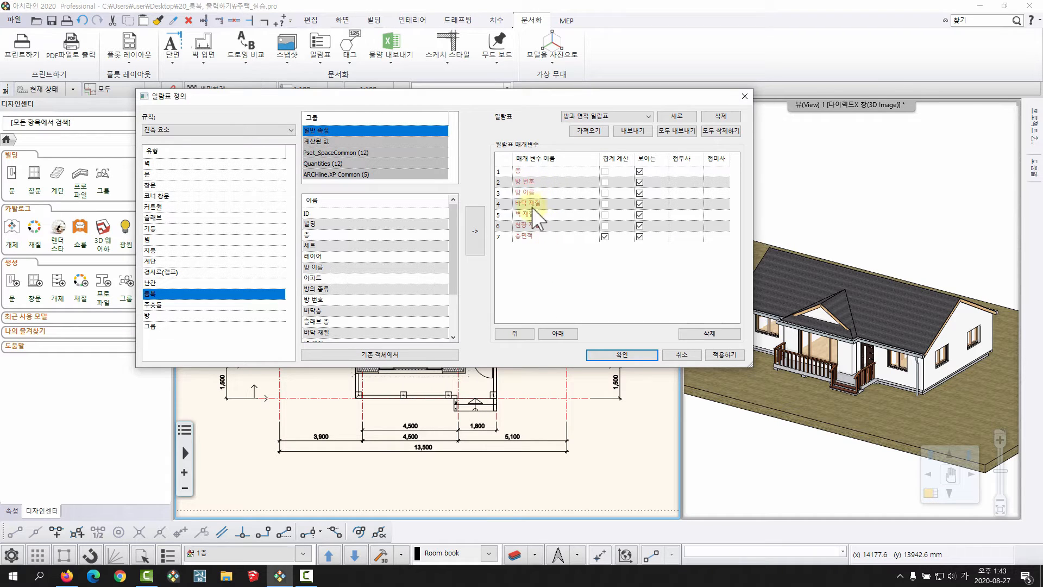
# Add the ID parameter to the 방과 면적 일람표 and delete it from the list again.
pyautogui.click(315, 236)
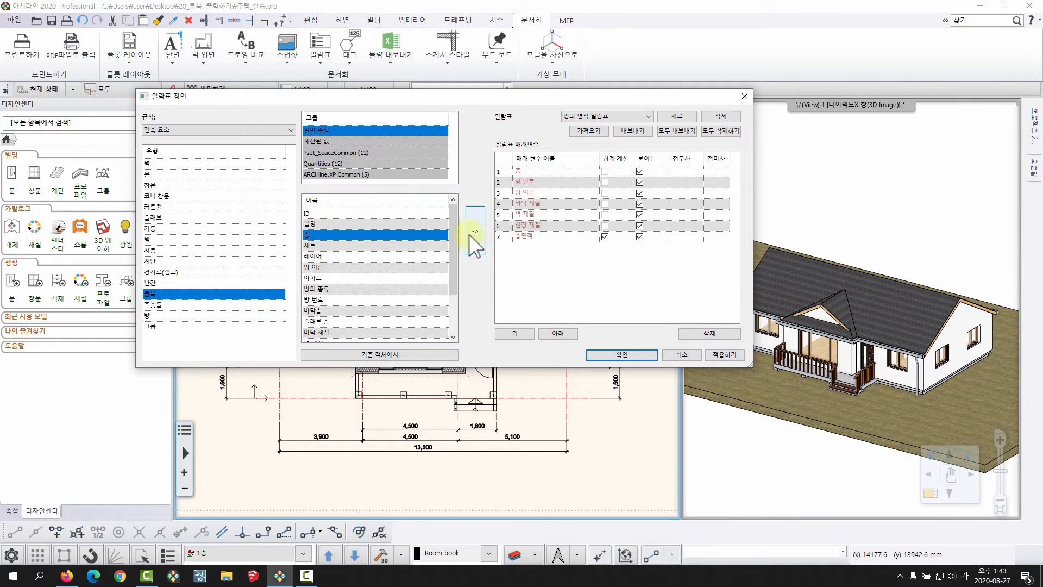
pyautogui.click(424, 243)
pyautogui.click(422, 213)
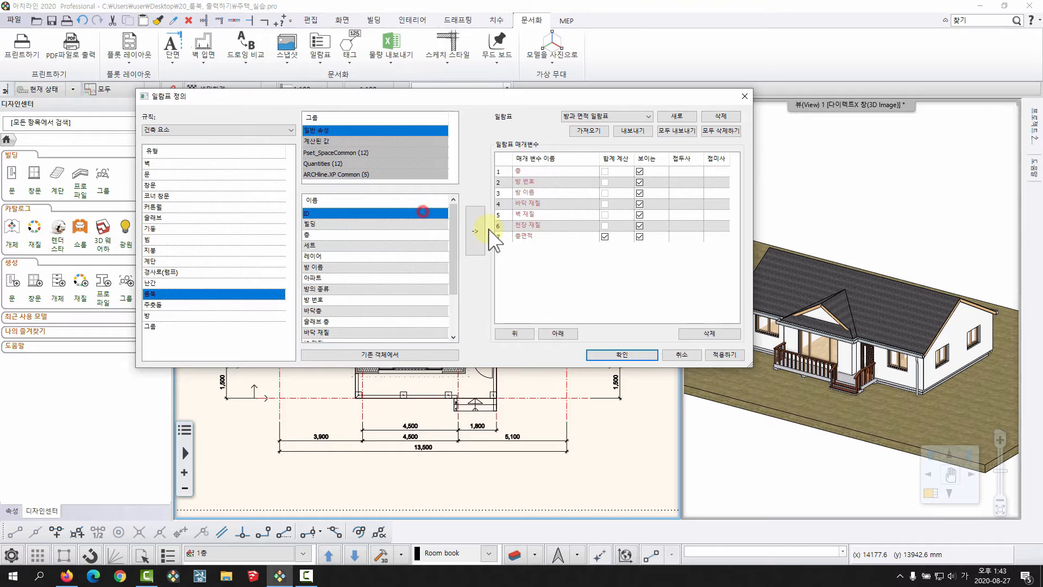
pyautogui.click(475, 232)
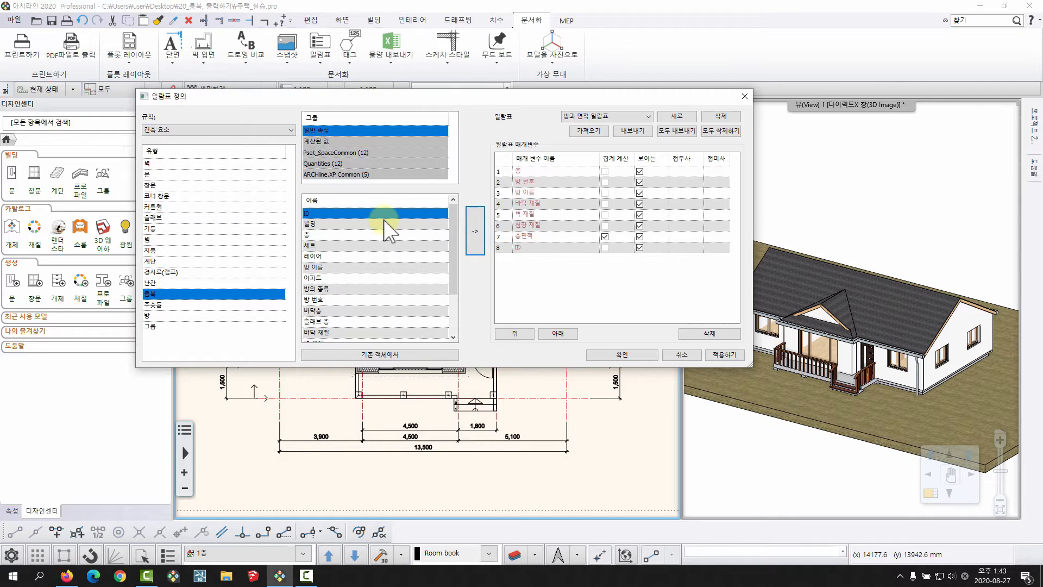
pyautogui.click(543, 247)
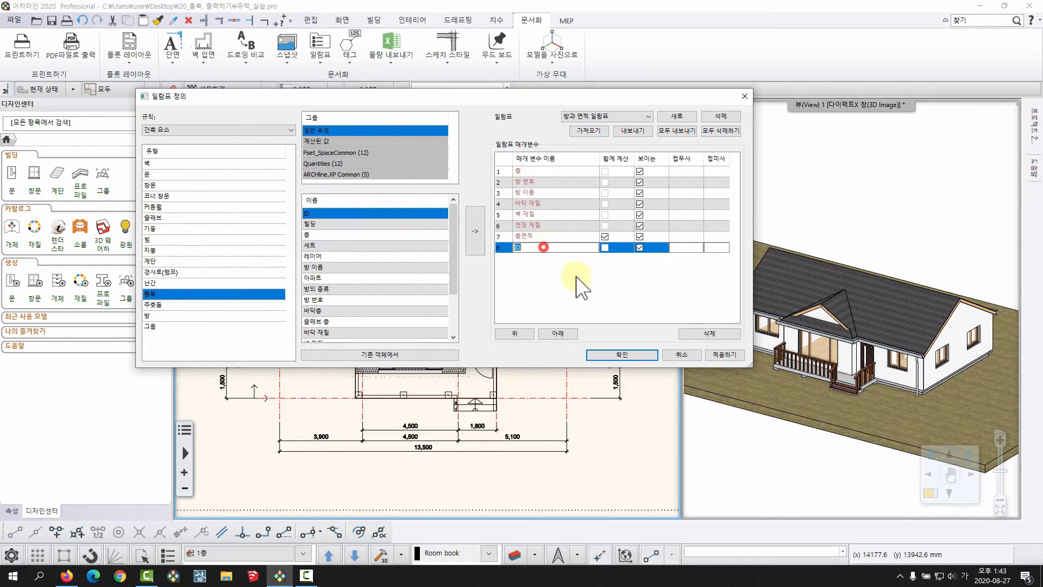
pyautogui.click(711, 332)
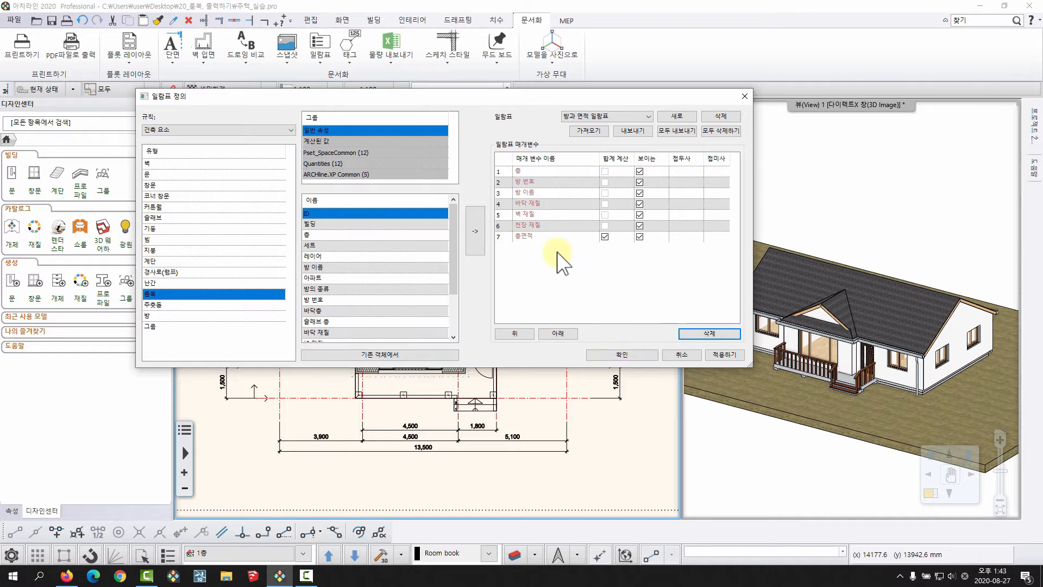
# Delete the 방 번호, 벽 재질 and 천장 재질 parameters from the 방과 면적 일람표 and accept the schedule definition.
pyautogui.click(546, 181)
pyautogui.click(713, 332)
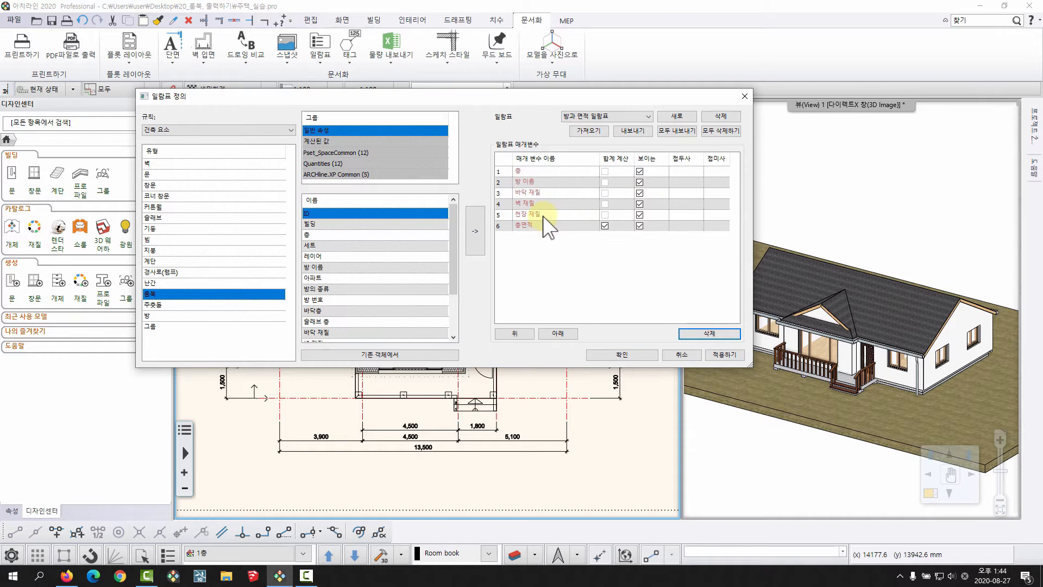
pyautogui.click(546, 204)
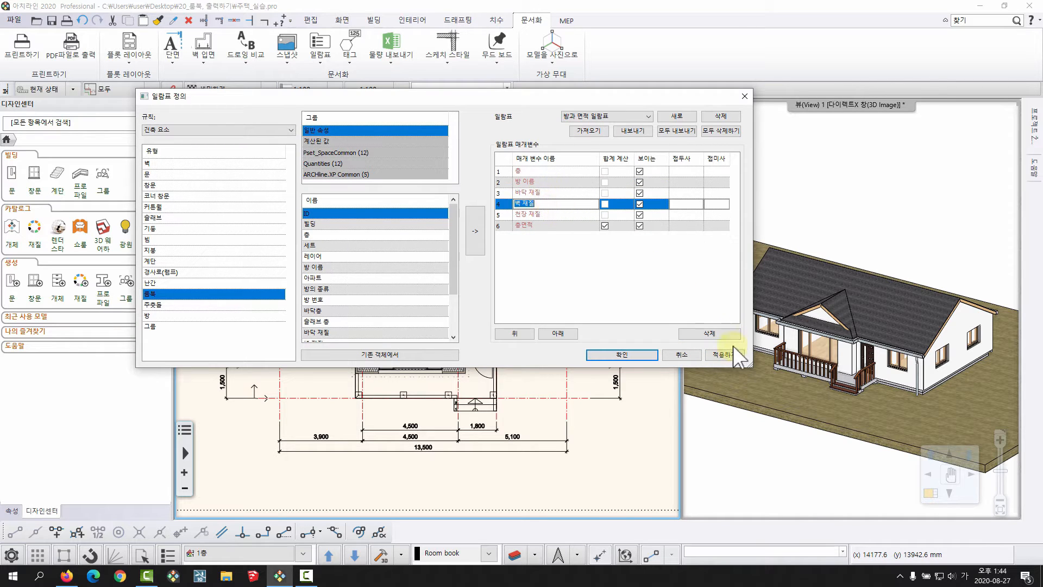
pyautogui.click(724, 333)
pyautogui.click(573, 204)
pyautogui.click(709, 333)
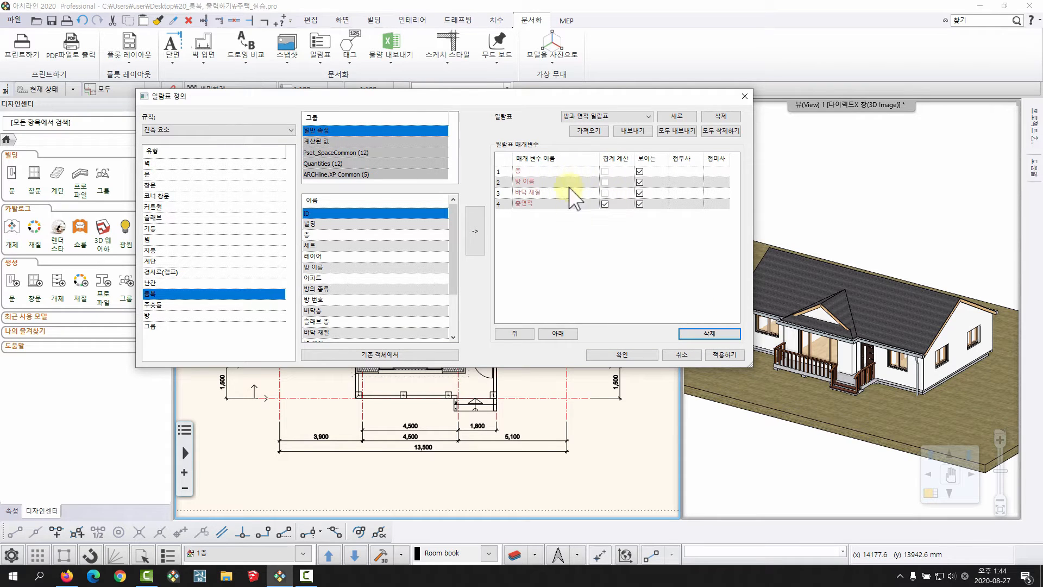
pyautogui.click(605, 203)
pyautogui.click(619, 353)
# Start placing a schedule (일람표 배치) and choose the 룸북 type's 방과 면적 일람표 under the 건축 요소 rule.
pyautogui.click(319, 57)
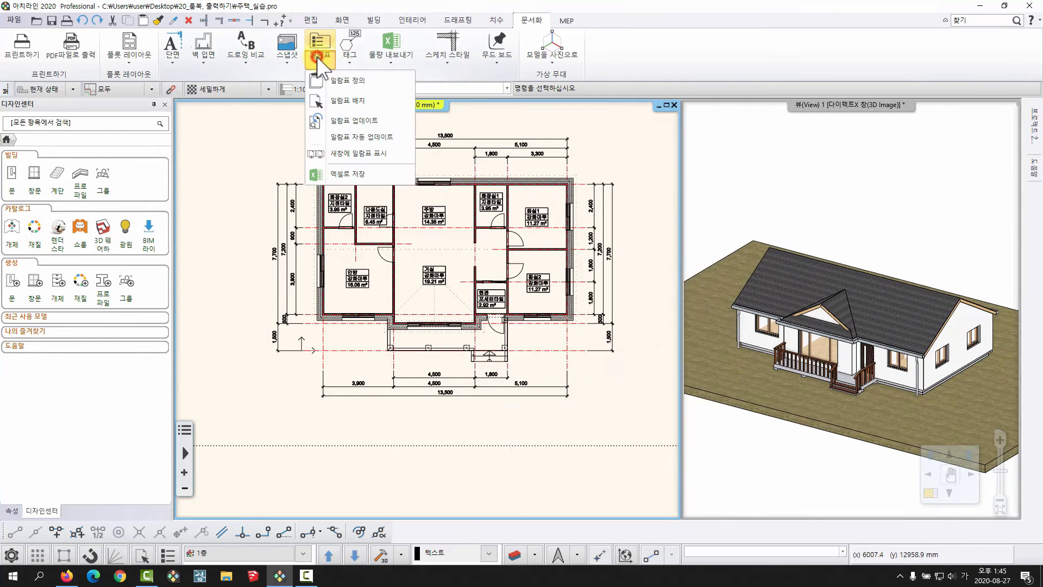
pyautogui.click(374, 101)
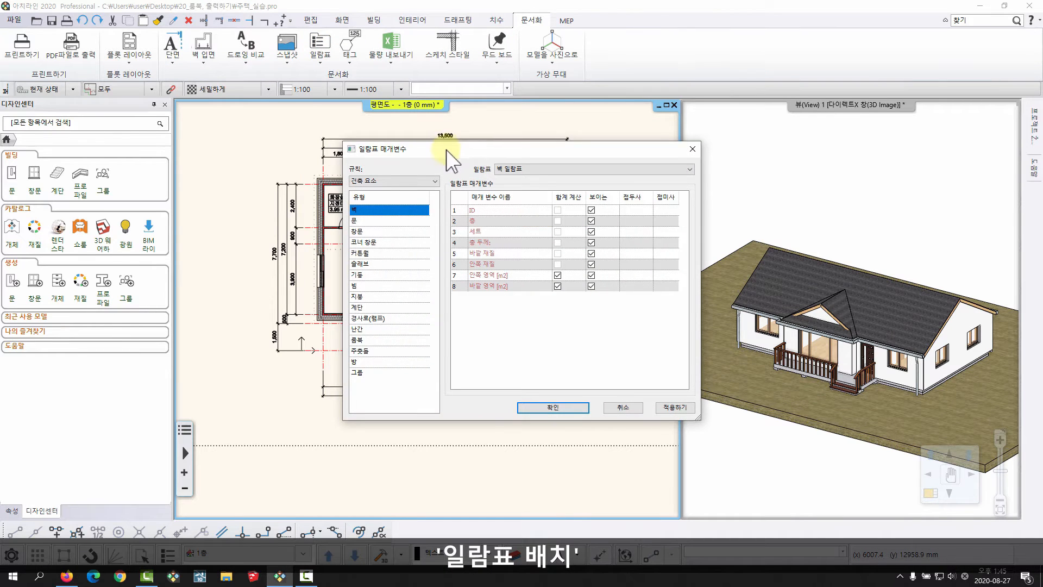
pyautogui.moveTo(447, 150); pyautogui.dragTo(415, 138)
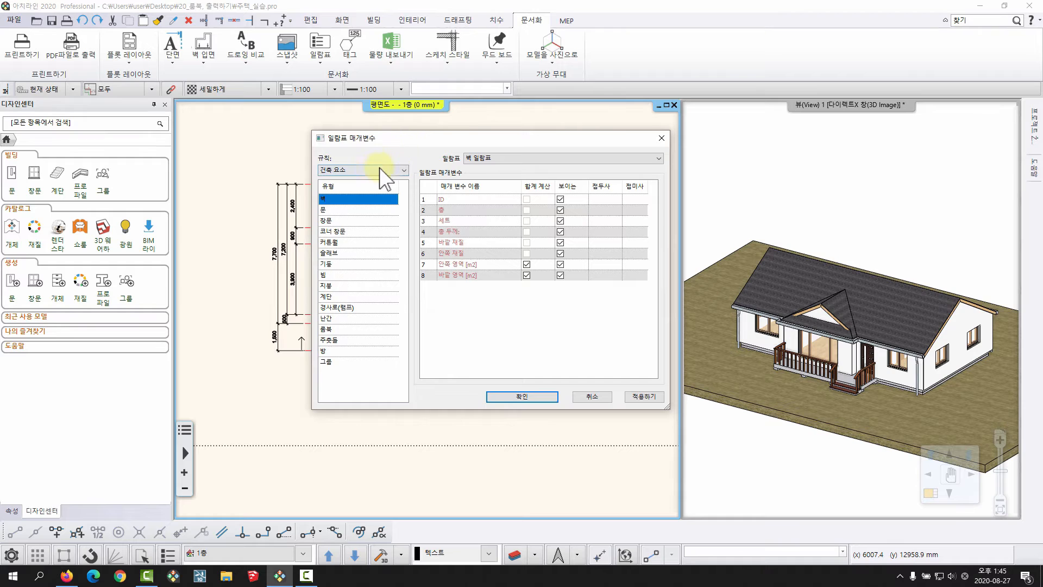
pyautogui.click(365, 169)
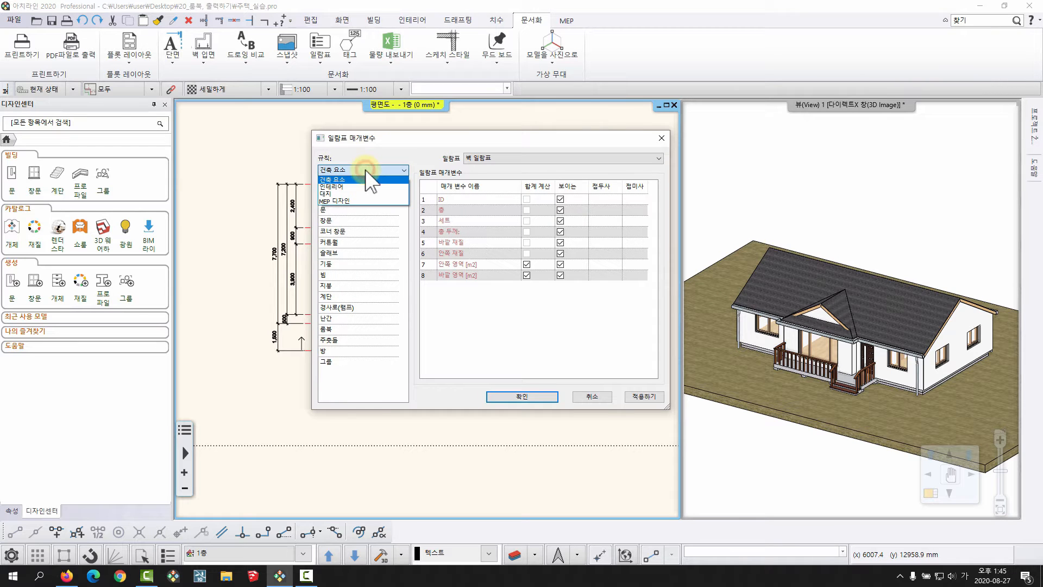
pyautogui.click(365, 169)
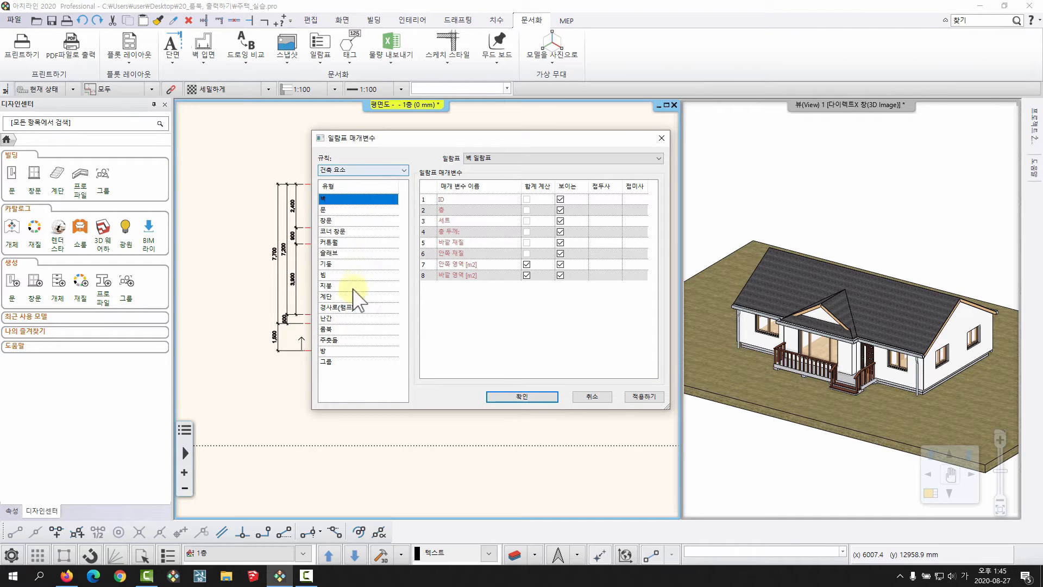
pyautogui.click(327, 329)
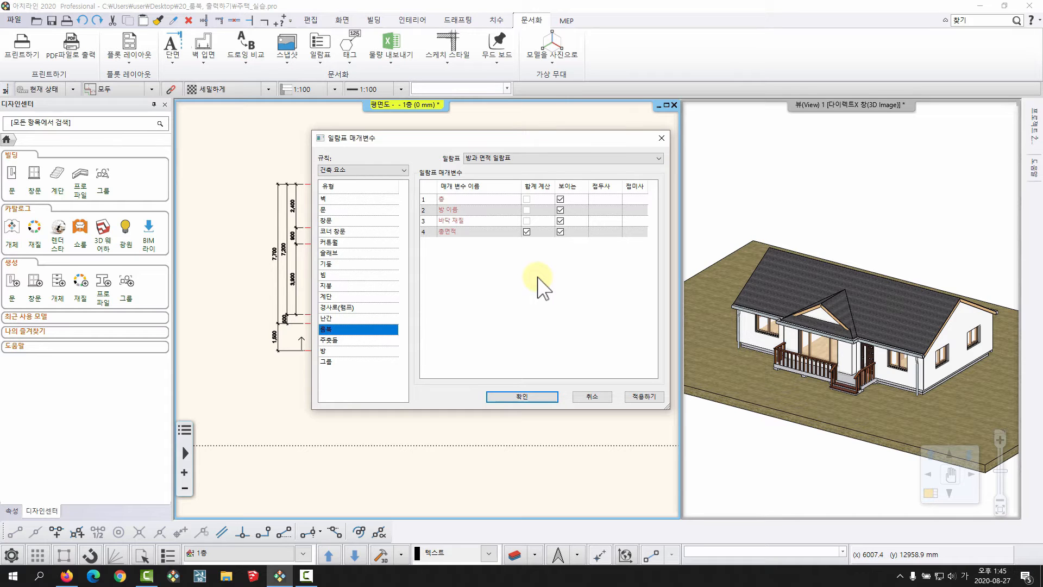
pyautogui.click(526, 399)
# Enable the 총 합계 row in the schedule format and place the schedule to the left of the floor plan.
pyautogui.moveTo(474, 151); pyautogui.dragTo(481, 139)
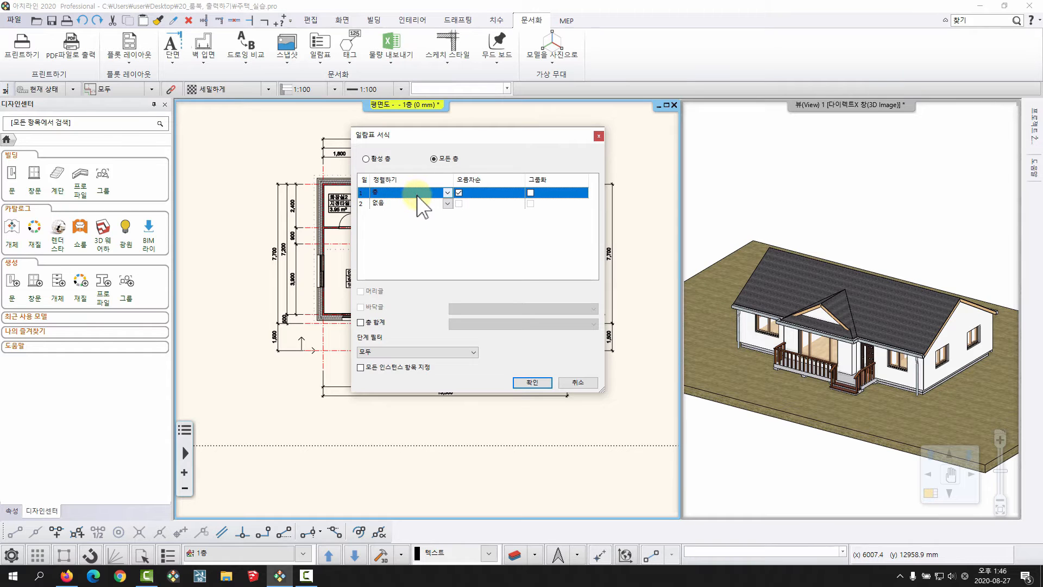
pyautogui.click(445, 204)
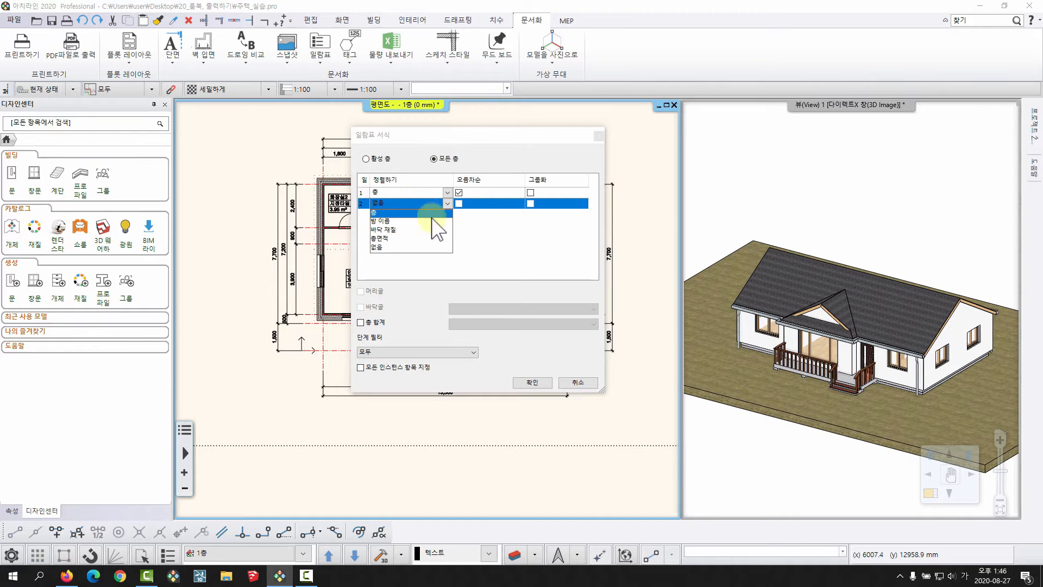
pyautogui.click(441, 205)
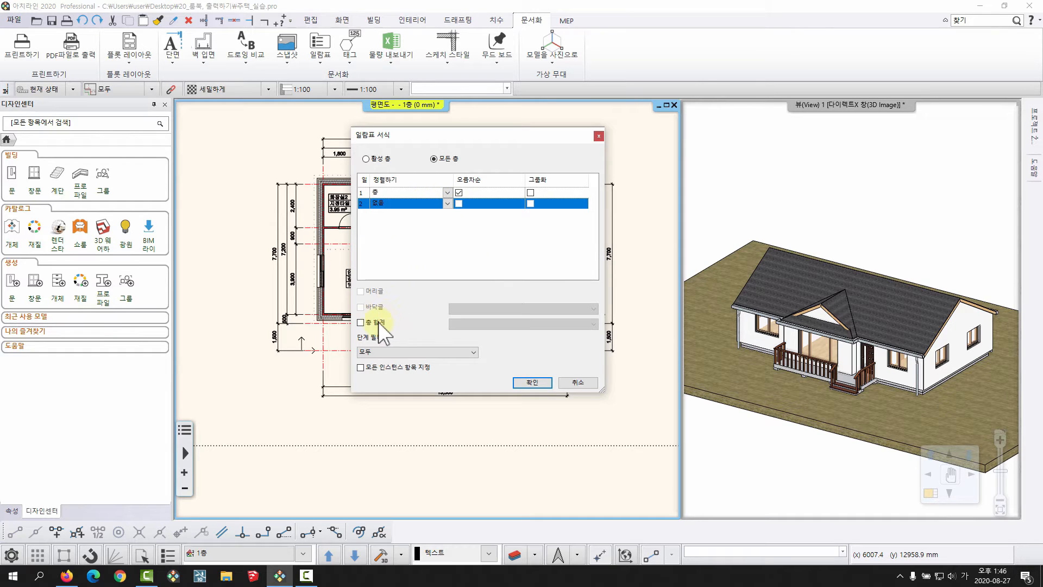
pyautogui.click(360, 322)
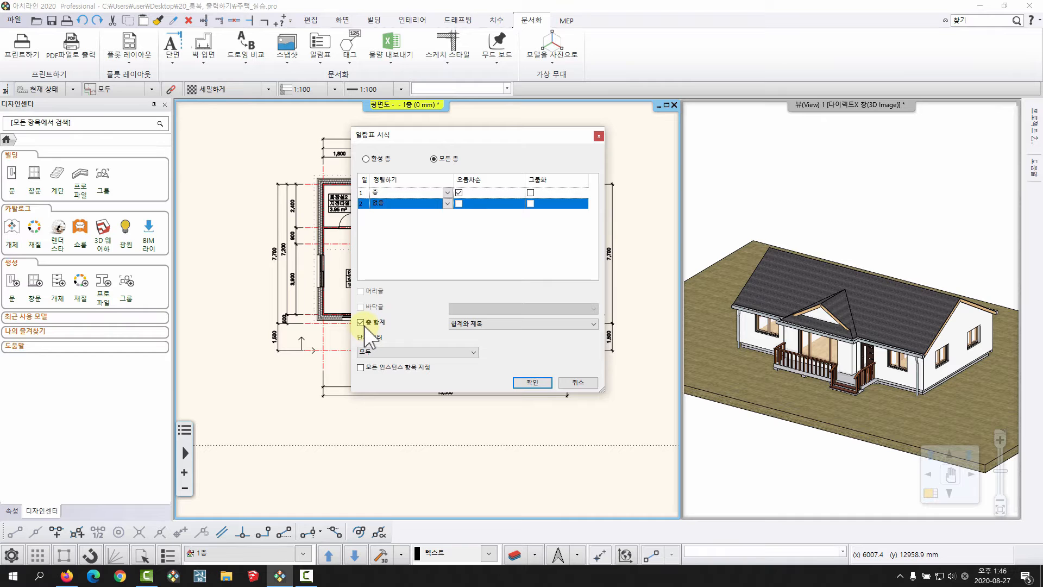
pyautogui.click(535, 382)
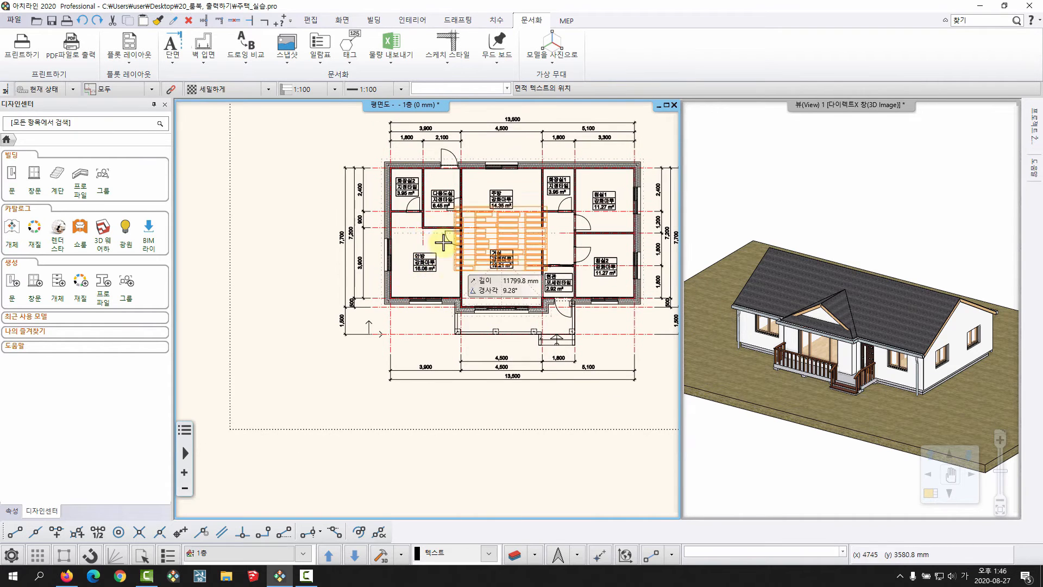
pyautogui.click(235, 326)
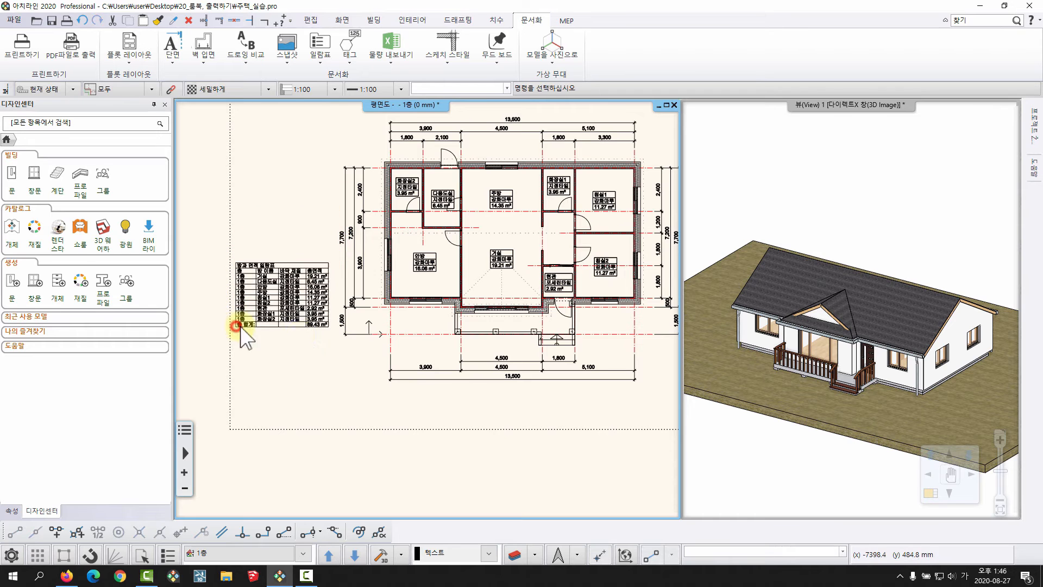
# Examine the placed 방과 면적 일람표 and display the link lines from several of its rows to their rooms on the plan.
pyautogui.scroll(5, 338, 319)
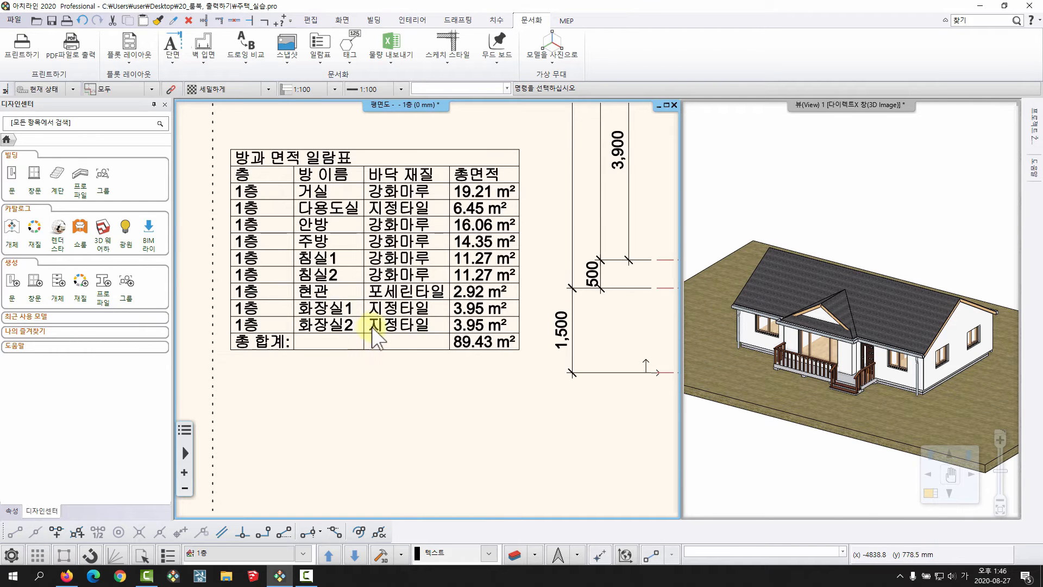
pyautogui.moveTo(375, 337); pyautogui.dragTo(367, 372, button='middle')
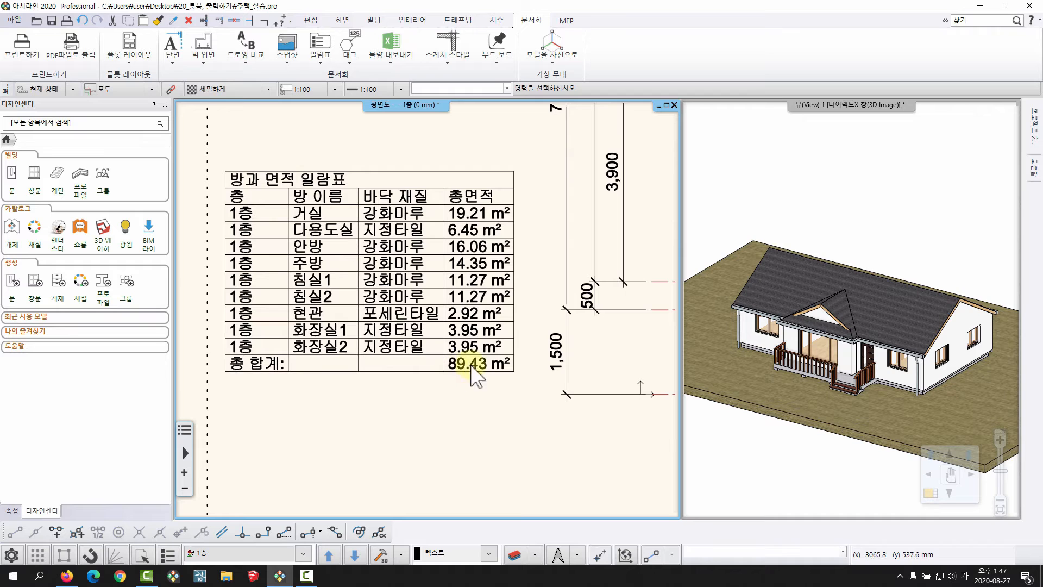
pyautogui.scroll(-3, 465, 372)
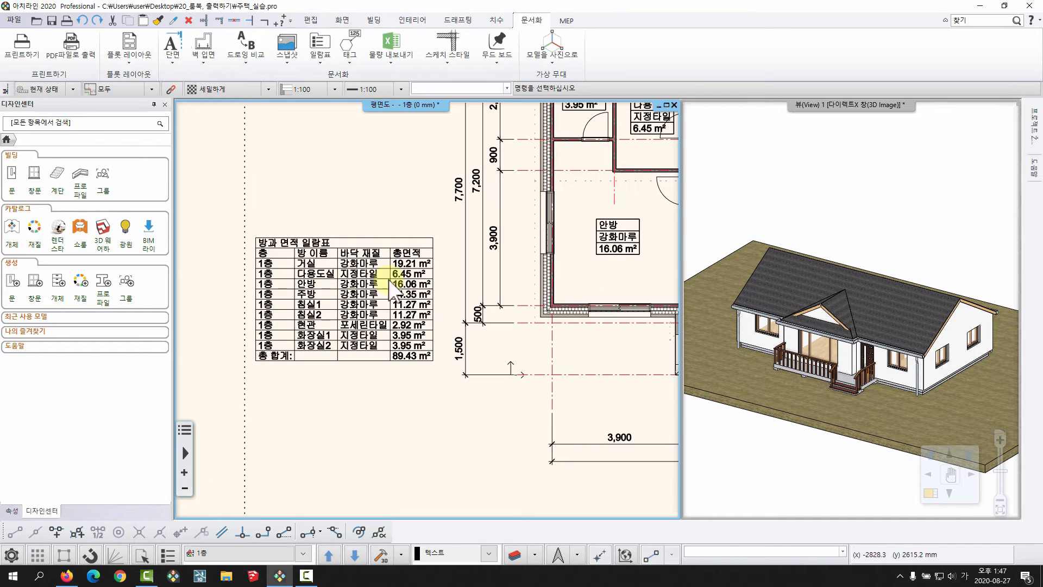
pyautogui.click(349, 271)
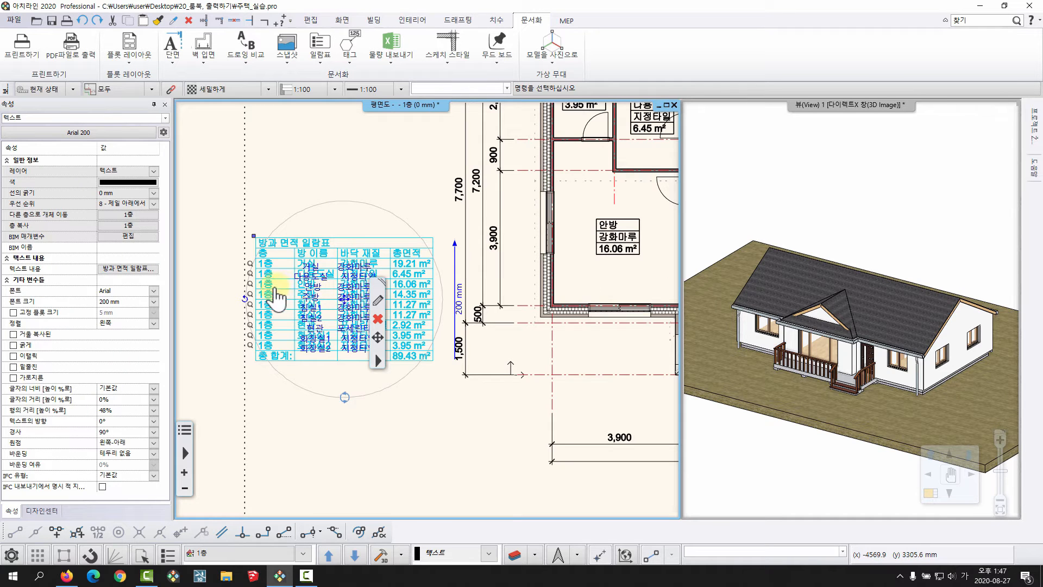
pyautogui.scroll(3, 287, 277)
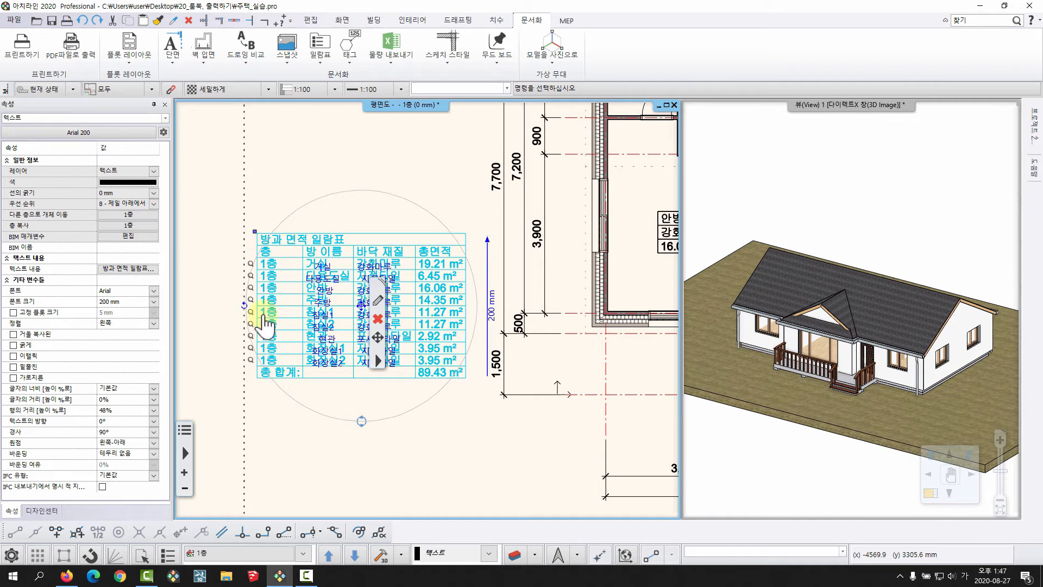
pyautogui.moveTo(251, 264)
pyautogui.scroll(-3, 313, 304)
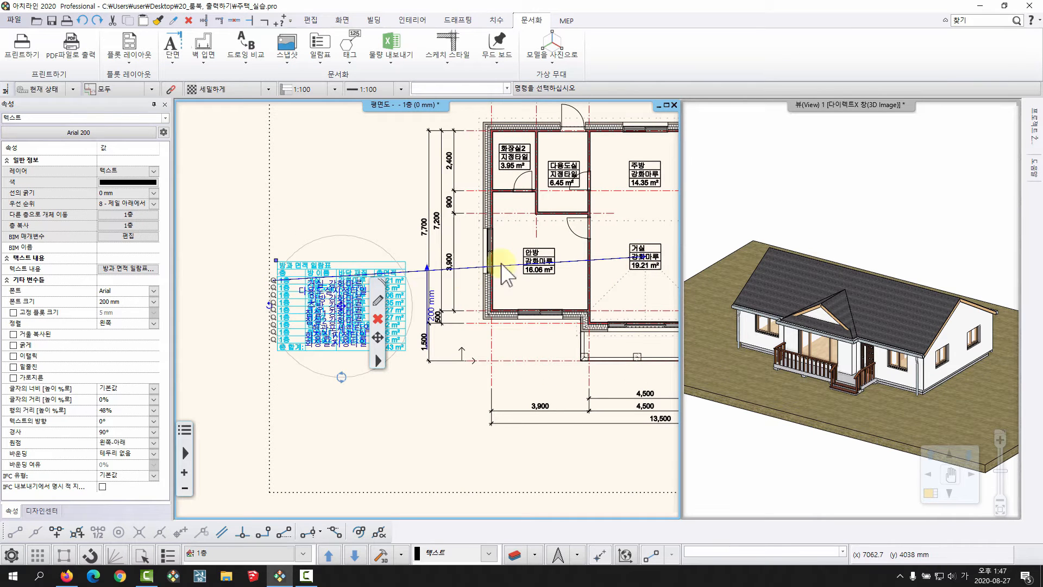
pyautogui.click(273, 288)
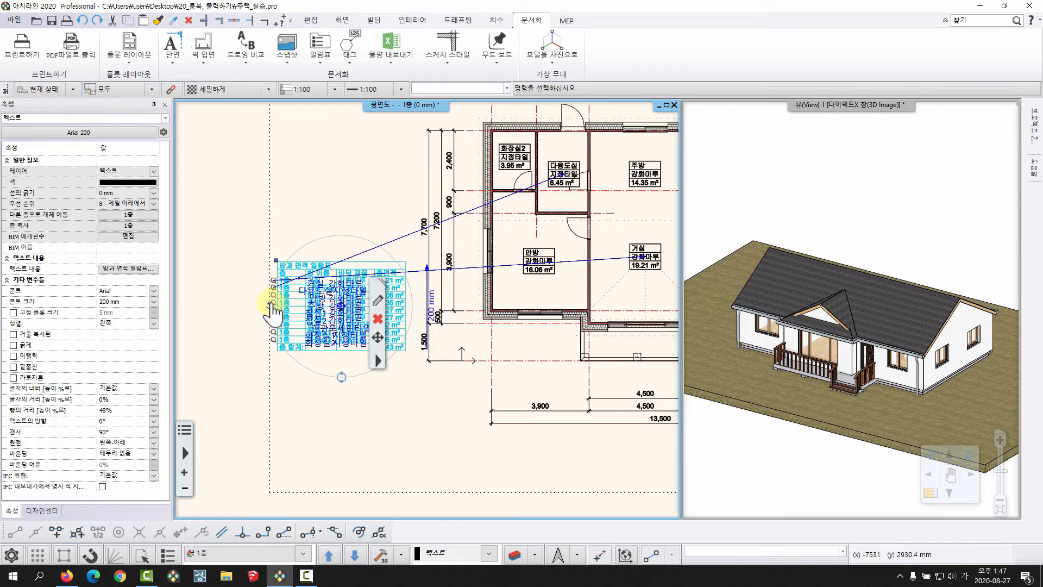
pyautogui.click(273, 302)
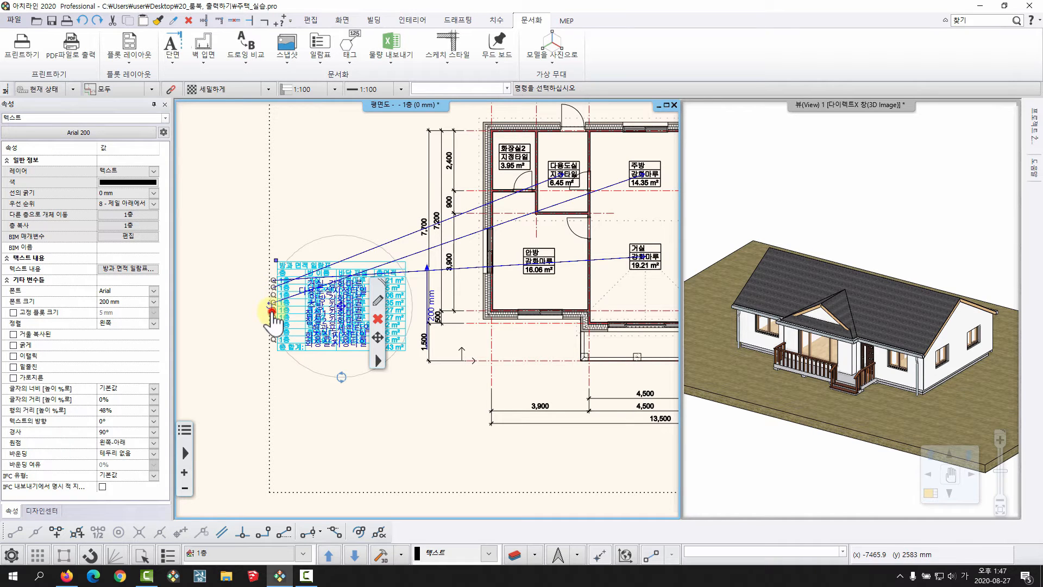
pyautogui.click(272, 311)
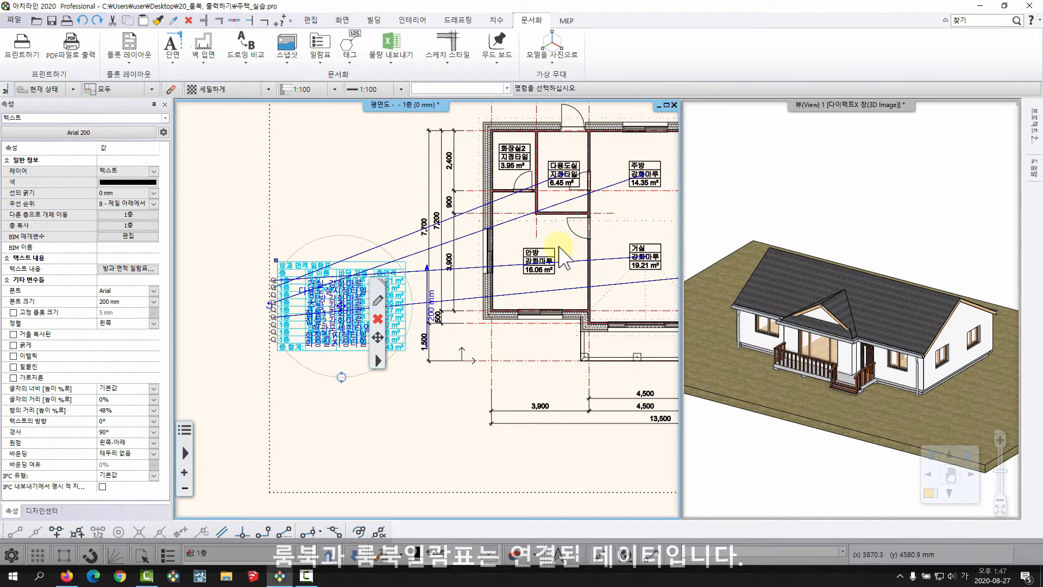
pyautogui.press('Escape')
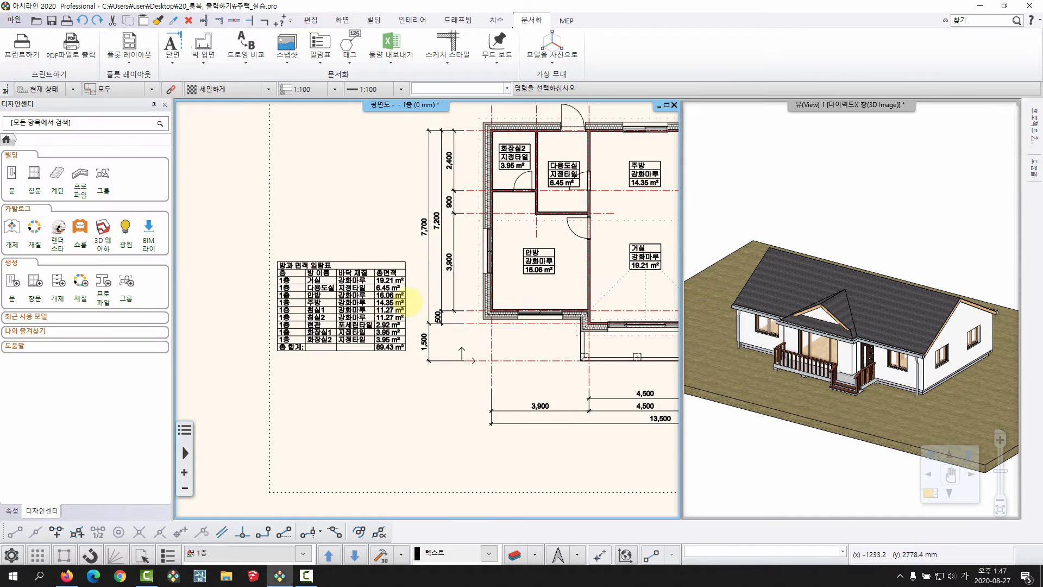
# Change the floor material (바닥 재질) in the 안방 room book to 비닐계장판.
pyautogui.moveTo(401, 293); pyautogui.dragTo(372, 303, button='middle')
pyautogui.moveTo(504, 303); pyautogui.dragTo(490, 308, button='middle')
pyautogui.scroll(5, 489, 308)
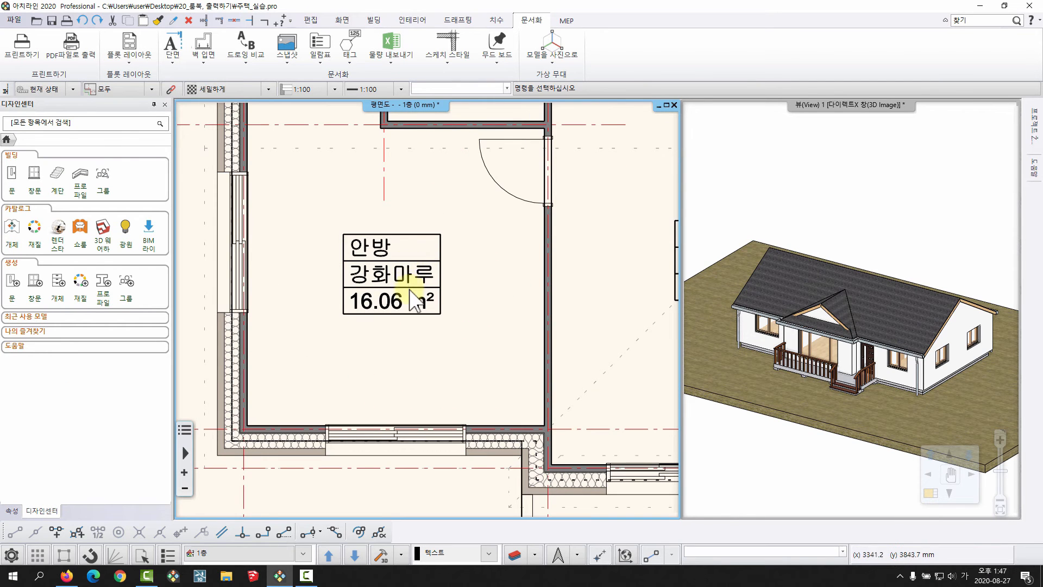
pyautogui.click(390, 266)
pyautogui.rightClick(371, 266)
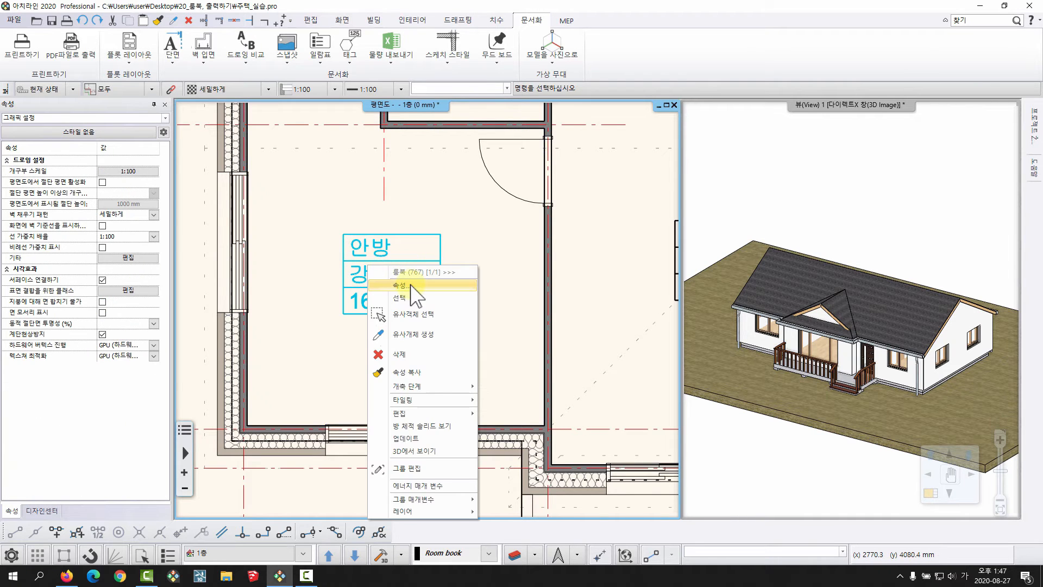
pyautogui.click(411, 286)
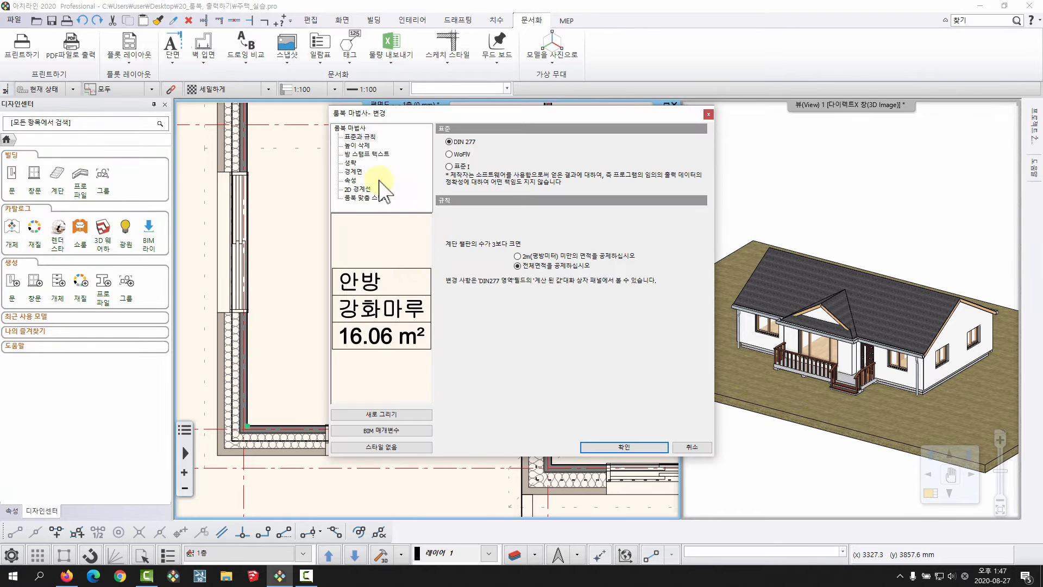
pyautogui.click(366, 154)
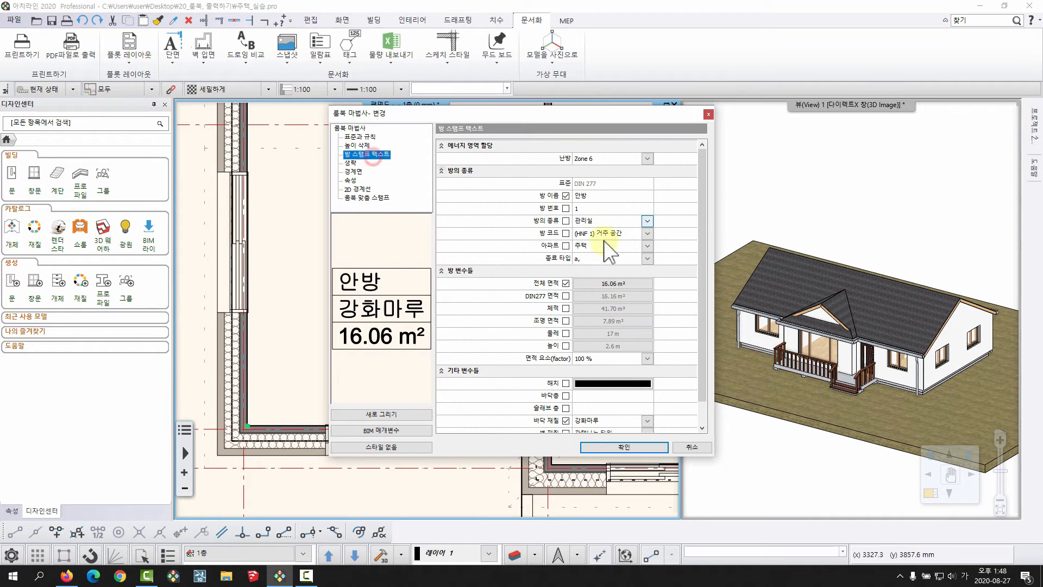
pyautogui.click(605, 419)
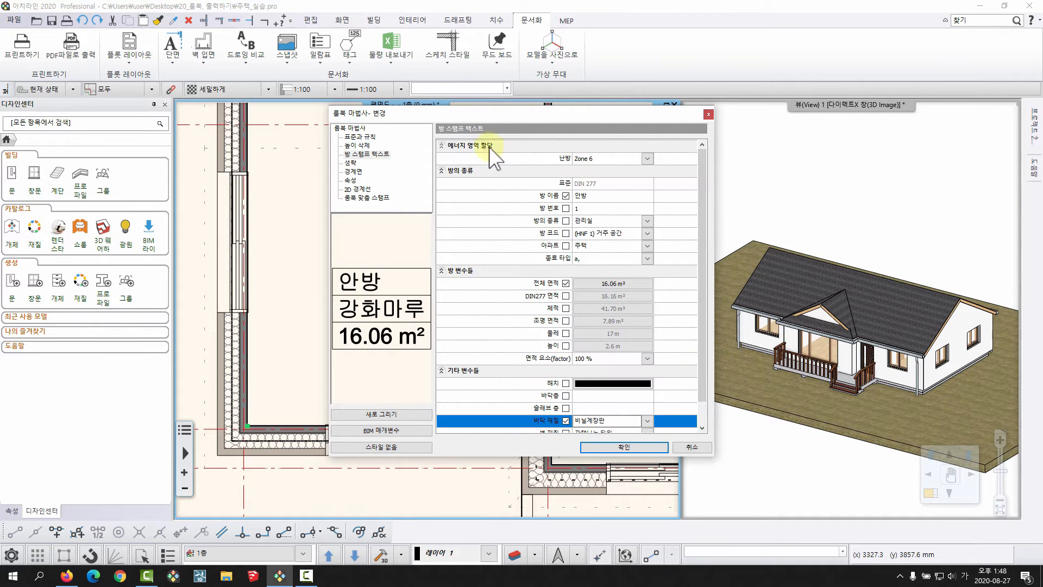
pyautogui.click(630, 447)
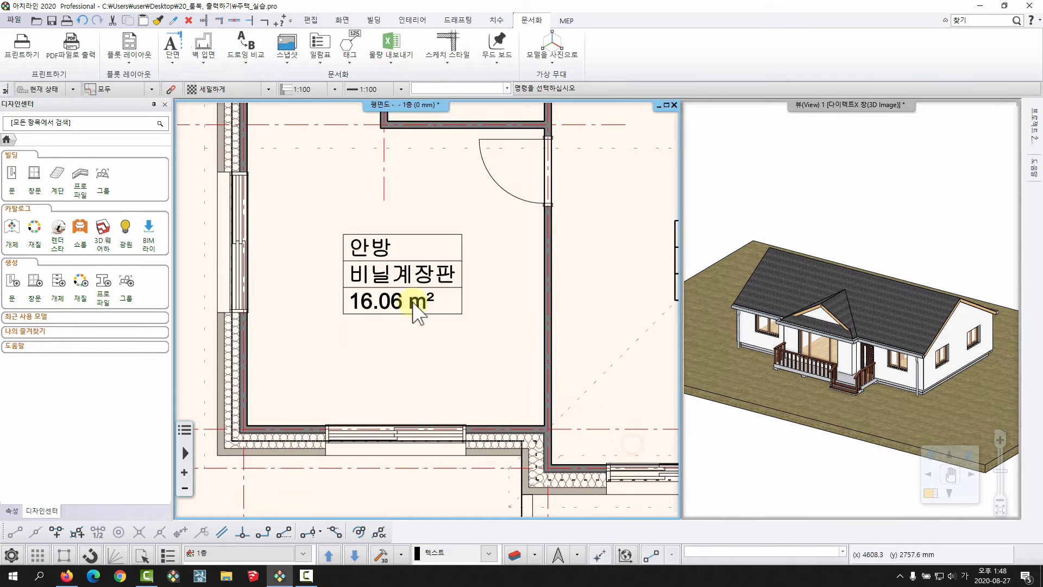
# Update the placed 방과 면적 일람표 with the changed room book data.
pyautogui.scroll(-4, 416, 307)
pyautogui.moveTo(396, 272); pyautogui.dragTo(483, 214, button='middle')
pyautogui.moveTo(302, 298); pyautogui.dragTo(332, 284, button='middle')
pyautogui.moveTo(242, 288); pyautogui.dragTo(334, 276, button='middle')
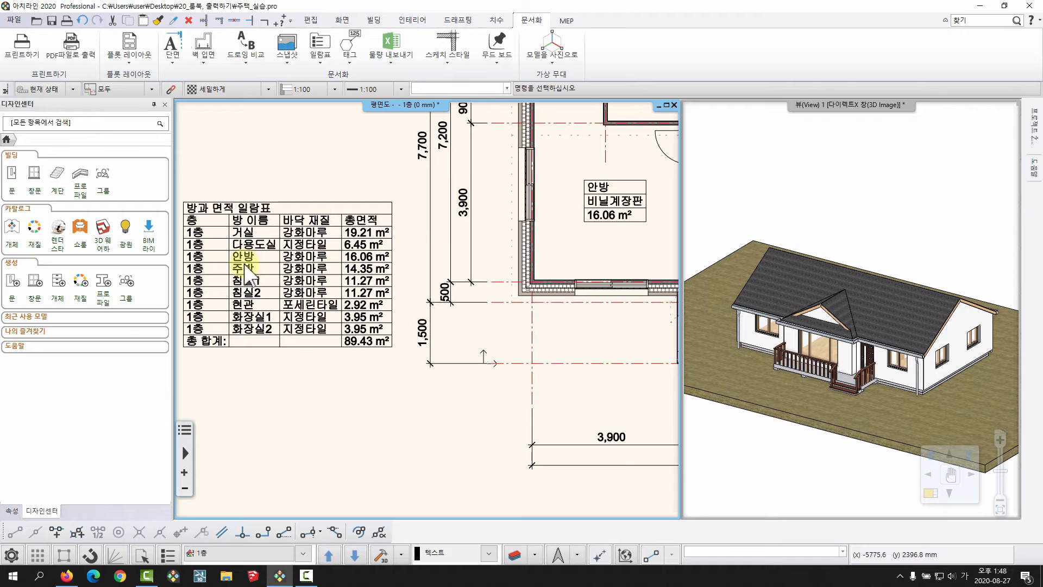
pyautogui.click(314, 261)
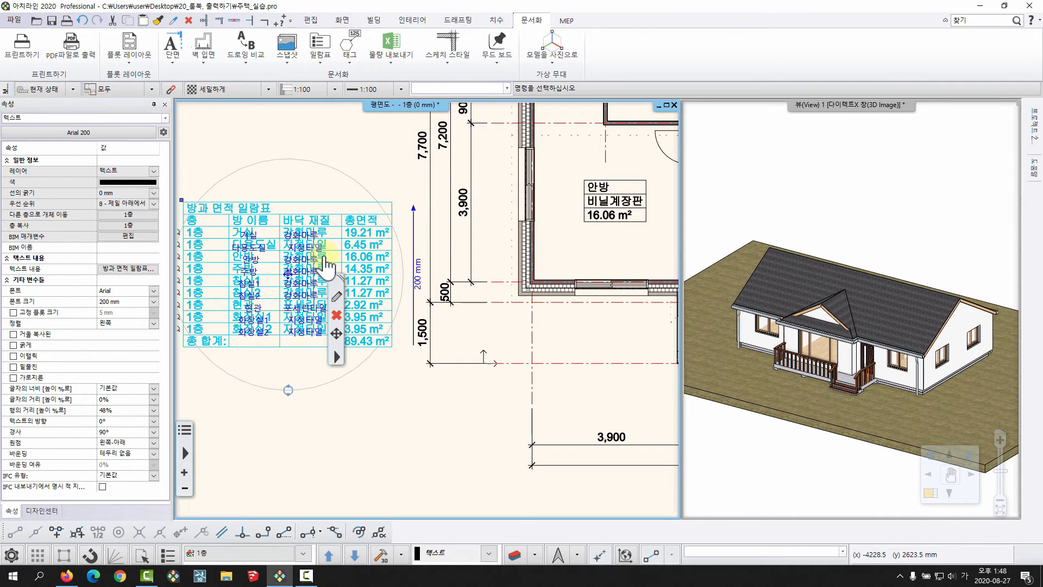
pyautogui.rightClick(324, 256)
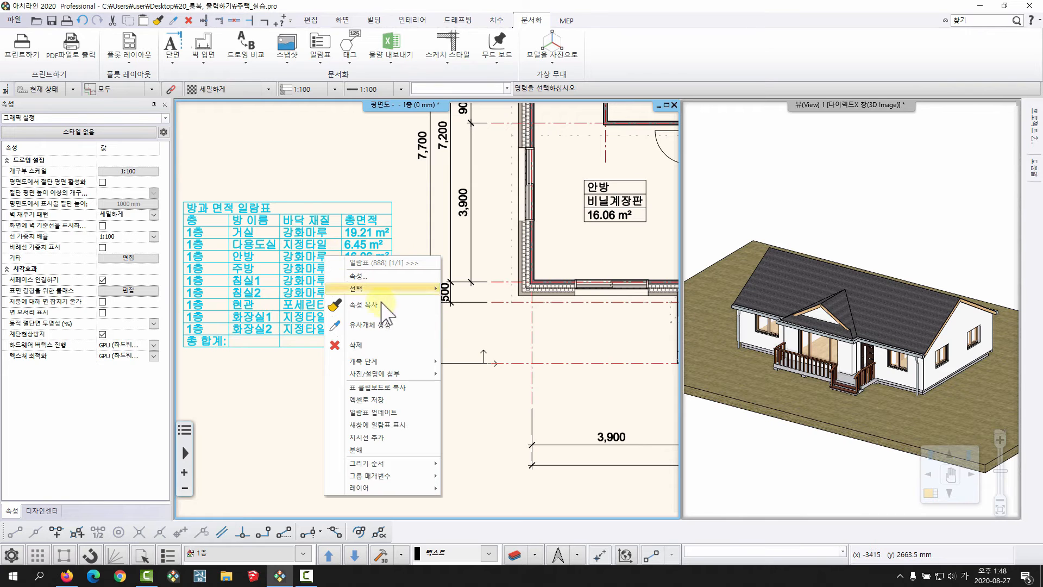
pyautogui.click(375, 412)
pyautogui.click(408, 419)
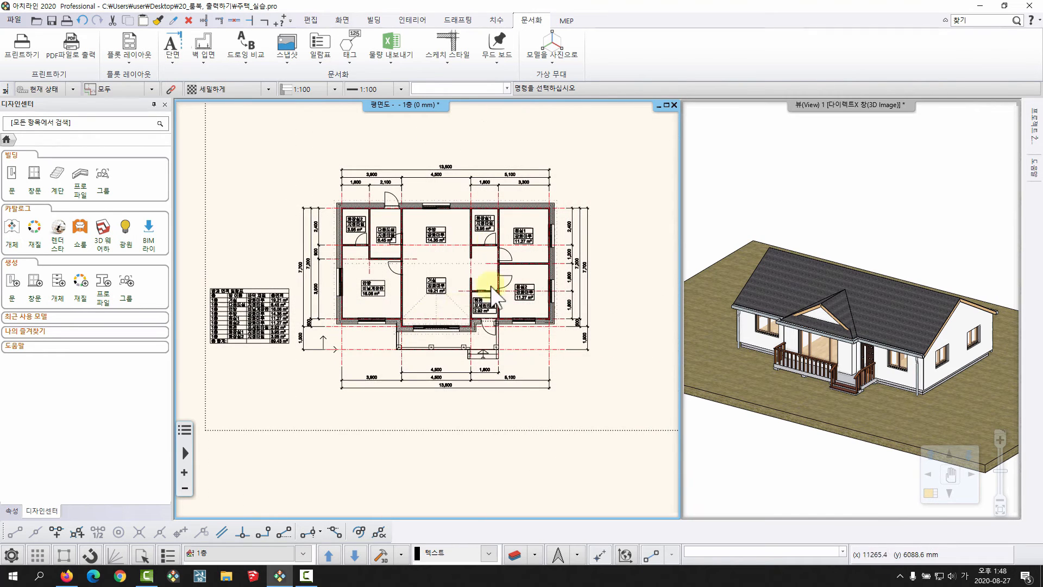
# Open the project navigator (프로젝트 탐색기) and pin it so it stays docked.
pyautogui.moveTo(470, 288); pyautogui.dragTo(480, 259, button='middle')
pyautogui.moveTo(448, 274); pyautogui.dragTo(424, 306, button='middle')
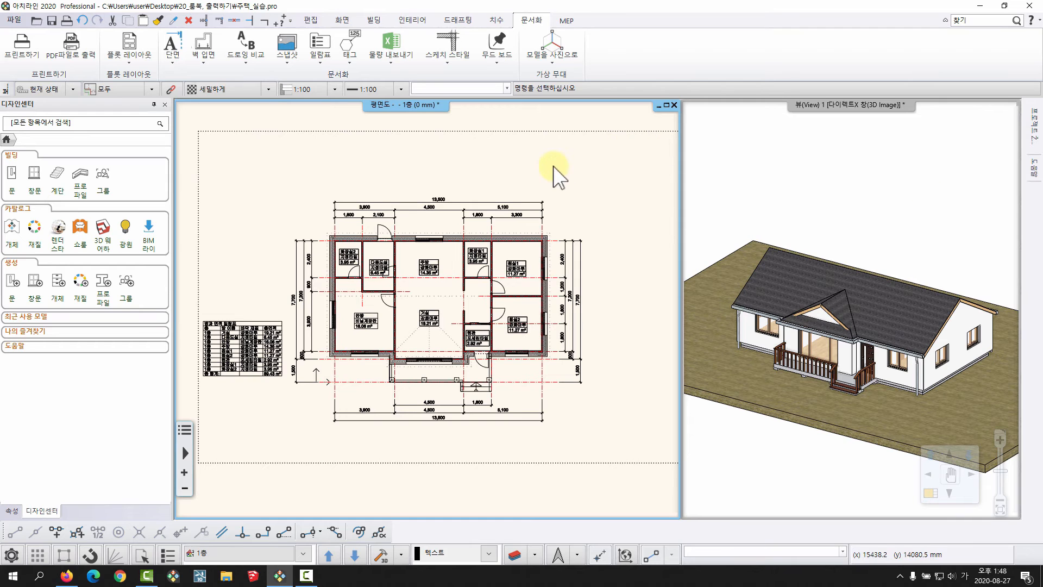
pyautogui.moveTo(1035, 130)
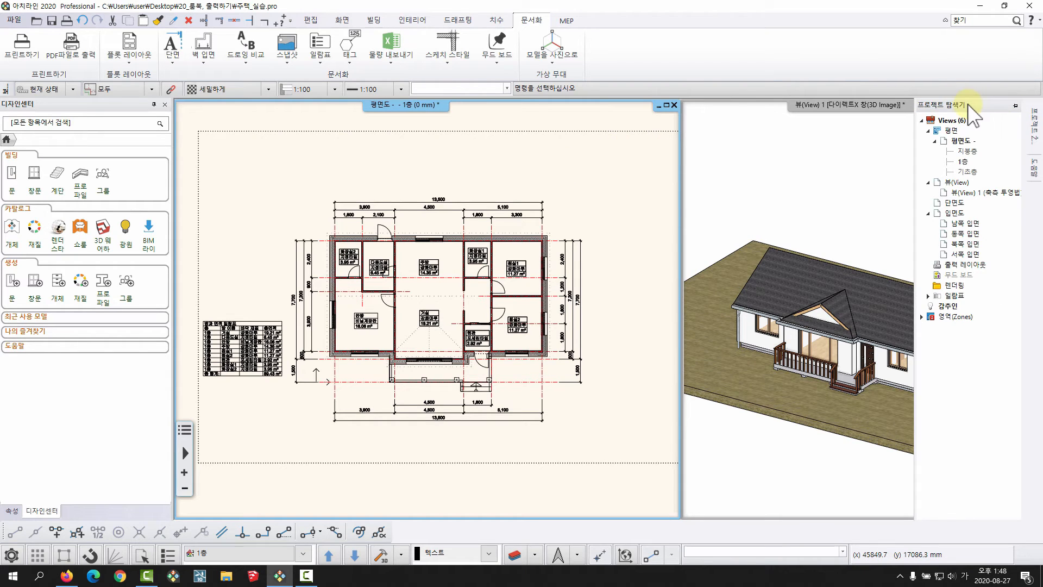
pyautogui.click(1015, 106)
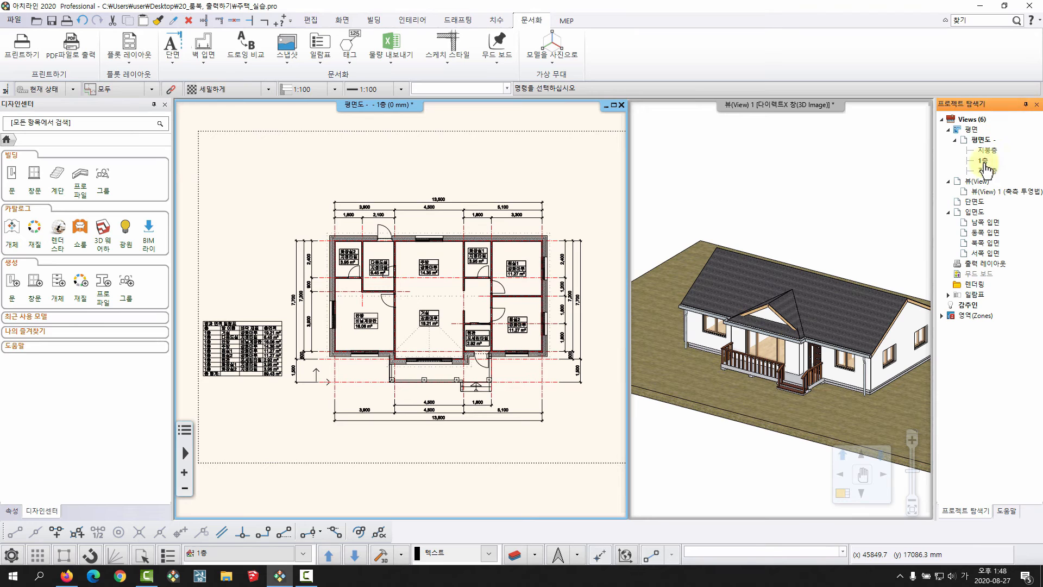
# Prepare a new plot layout sheet in ISO A3 297x420 mm landscape format without a plot stamp.
pyautogui.click(129, 64)
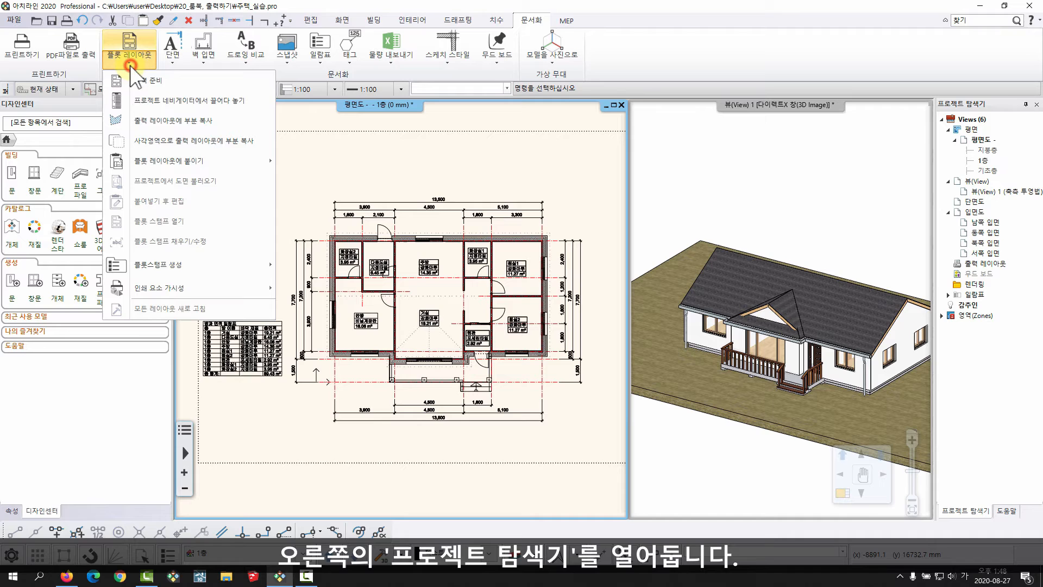
pyautogui.click(157, 81)
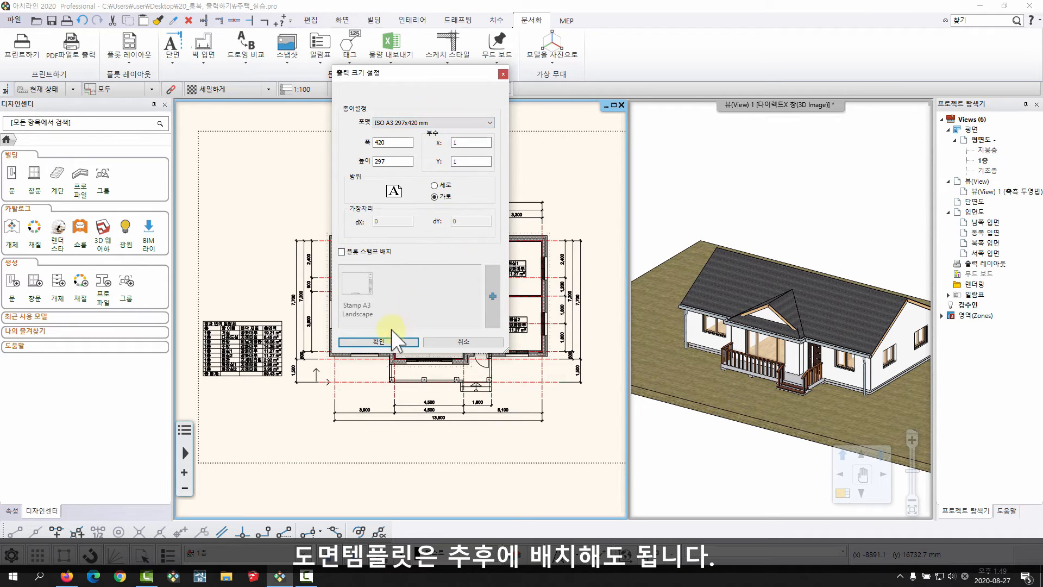
pyautogui.click(383, 341)
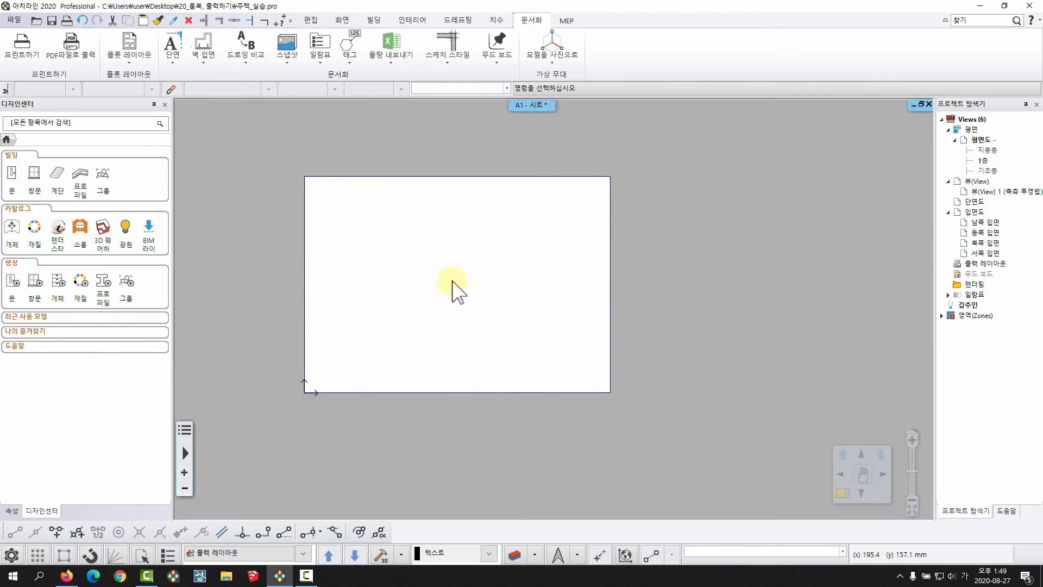
# Place the Stamp A3 Landscape Korean 01 group from the Korean (대한민국) drawing templates on the sheet's lower-left corner without editing its parameter values.
pyautogui.scroll(1, 453, 280)
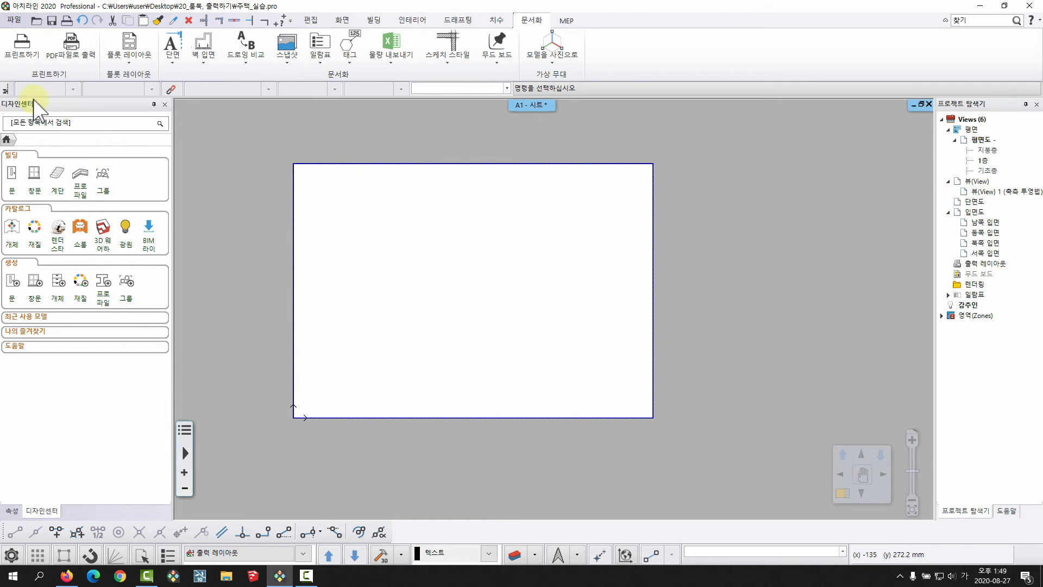
pyautogui.click(99, 182)
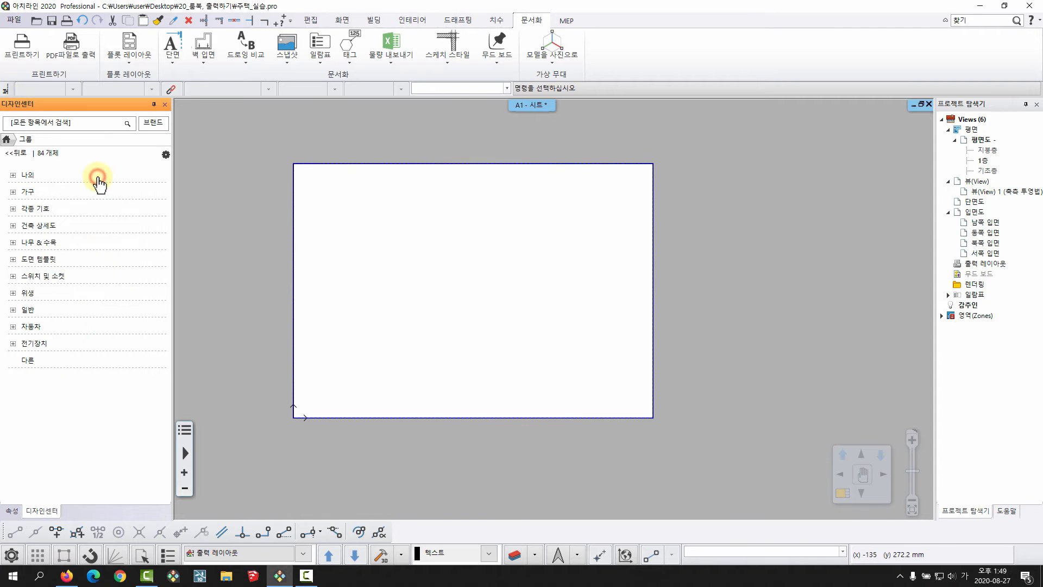
pyautogui.click(40, 260)
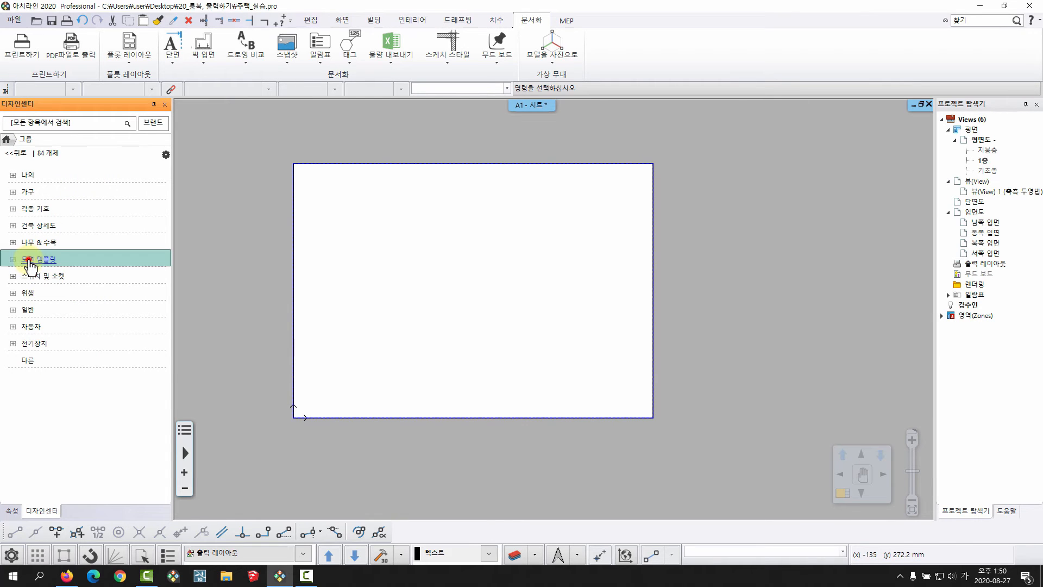
pyautogui.click(44, 327)
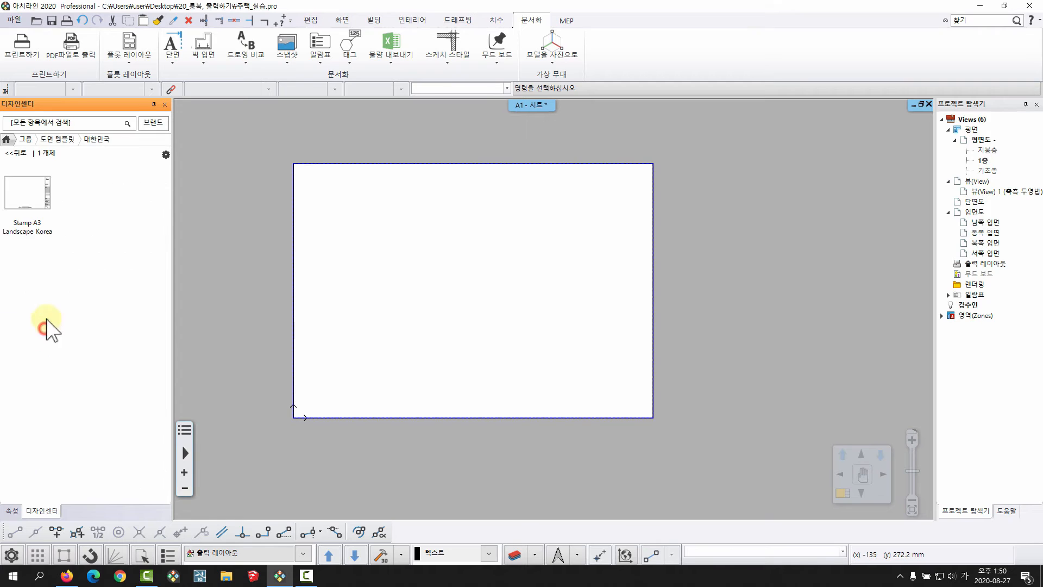
pyautogui.moveTo(34, 224)
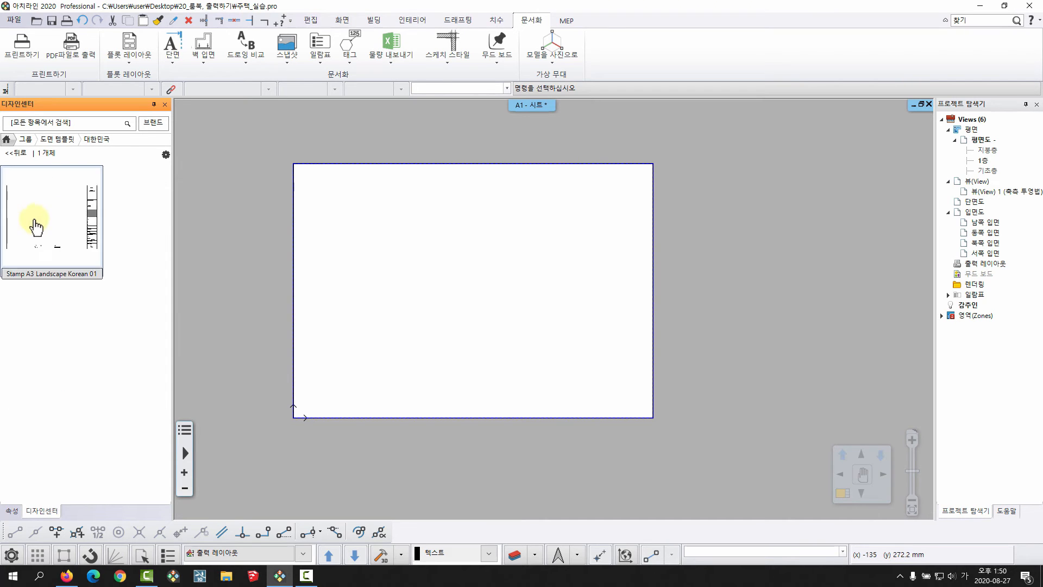
pyautogui.moveTo(36, 227); pyautogui.dragTo(291, 419)
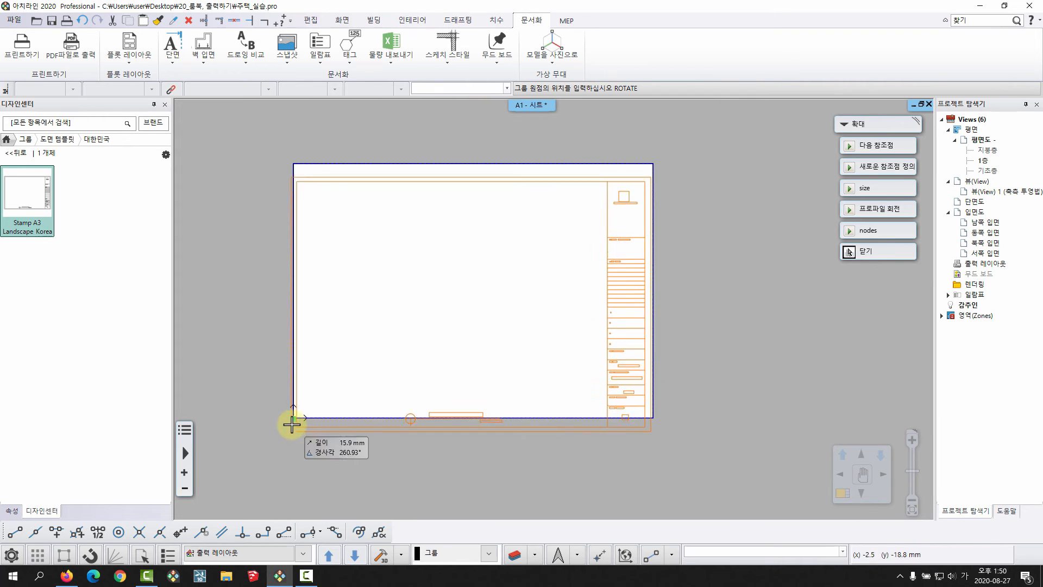
pyautogui.click(293, 419)
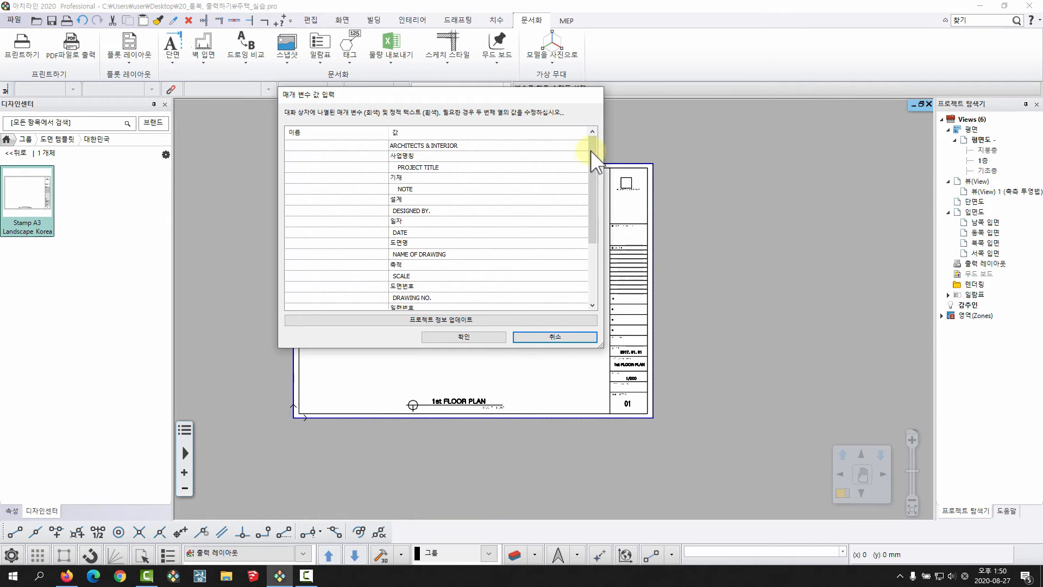
pyautogui.moveTo(591, 151); pyautogui.dragTo(524, 172)
pyautogui.click(553, 338)
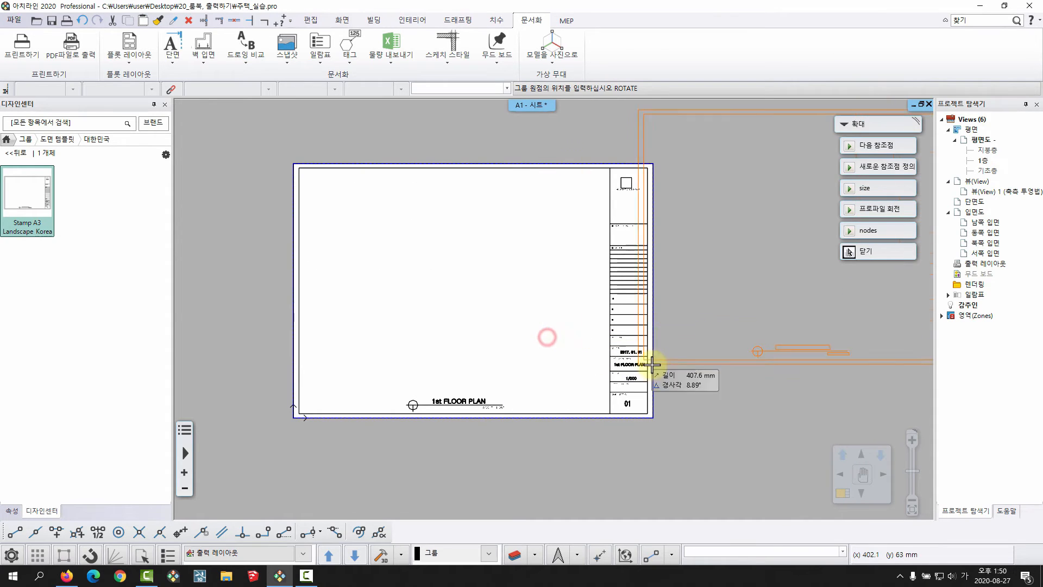
pyautogui.moveTo(426, 288); pyautogui.dragTo(405, 300, button='middle')
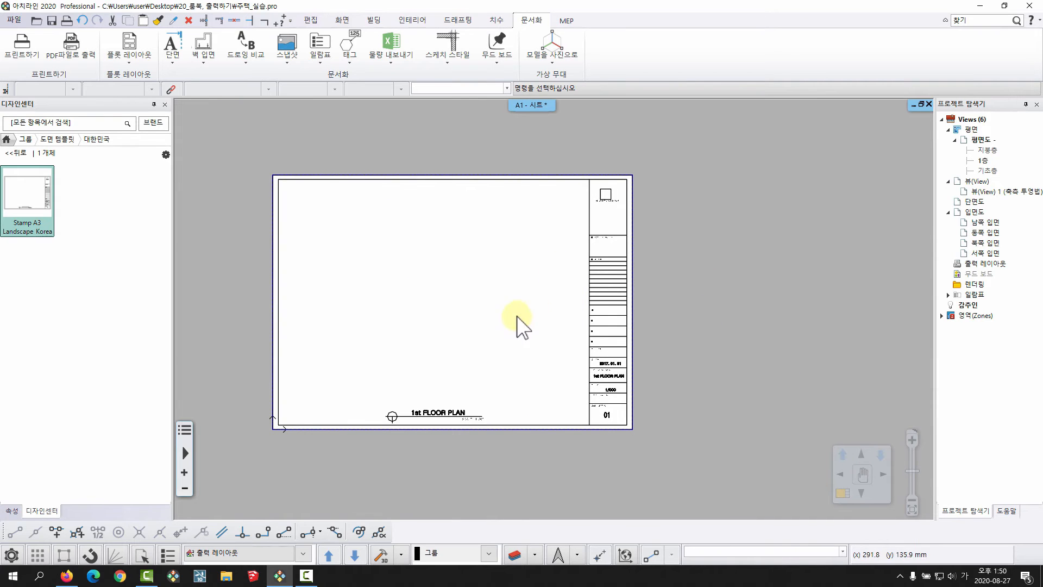
# Place the 1층 floor plan from the project navigator inside the sheet frame at 1:100 scale.
pyautogui.scroll(2, 523, 326)
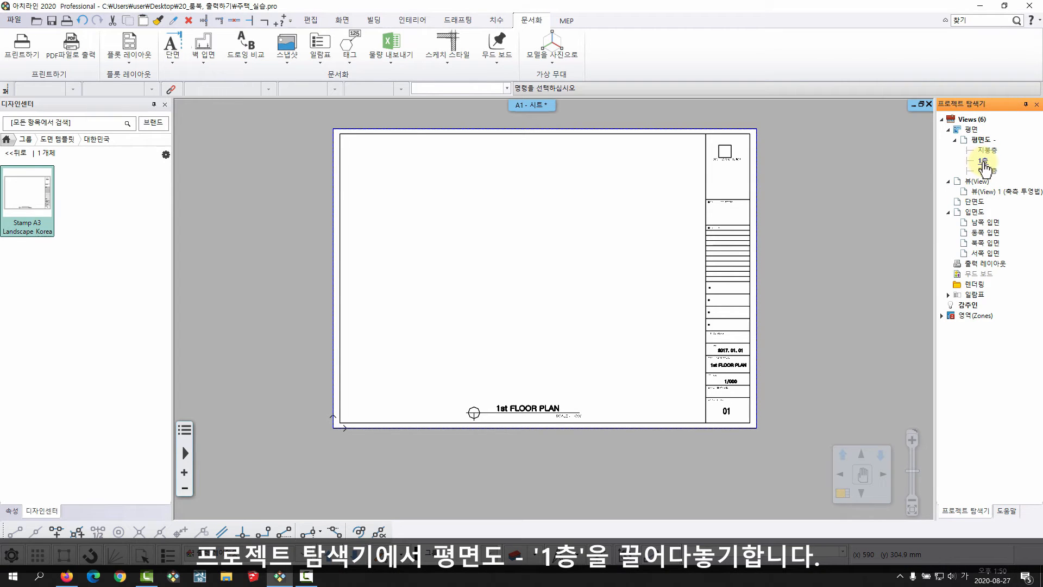
pyautogui.moveTo(984, 163); pyautogui.dragTo(440, 291)
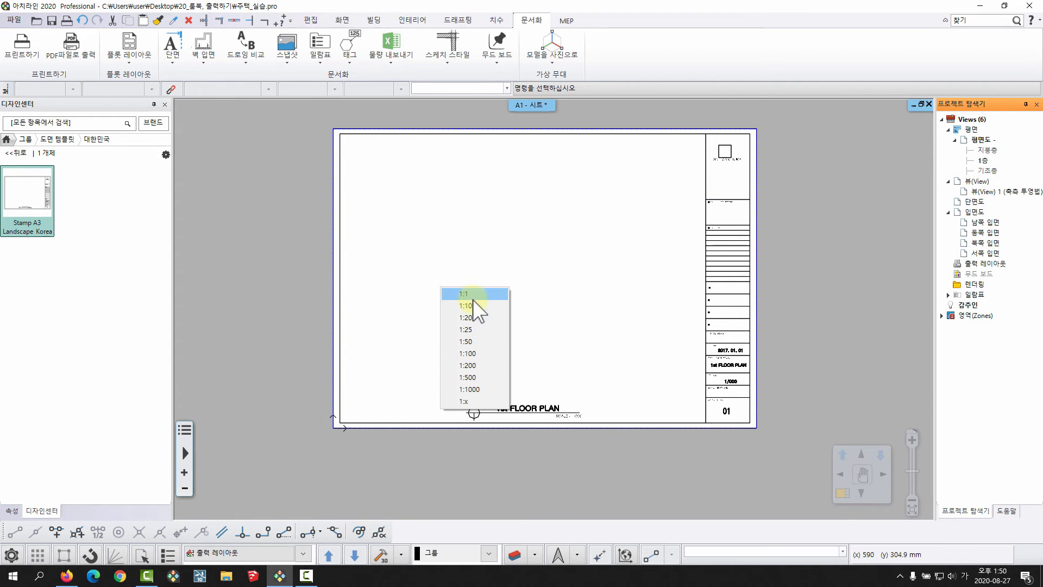
pyautogui.click(471, 352)
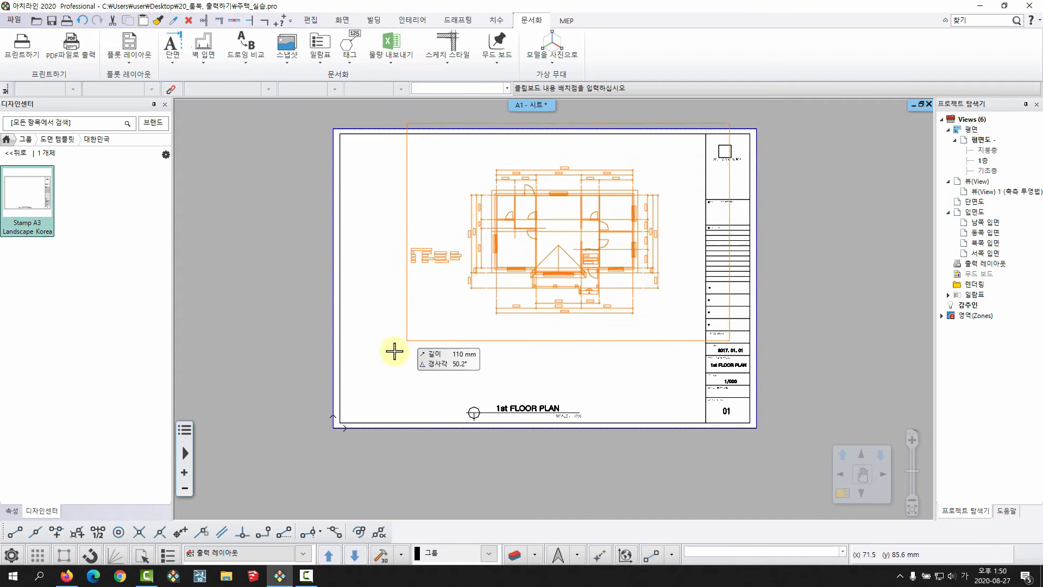
pyautogui.click(359, 377)
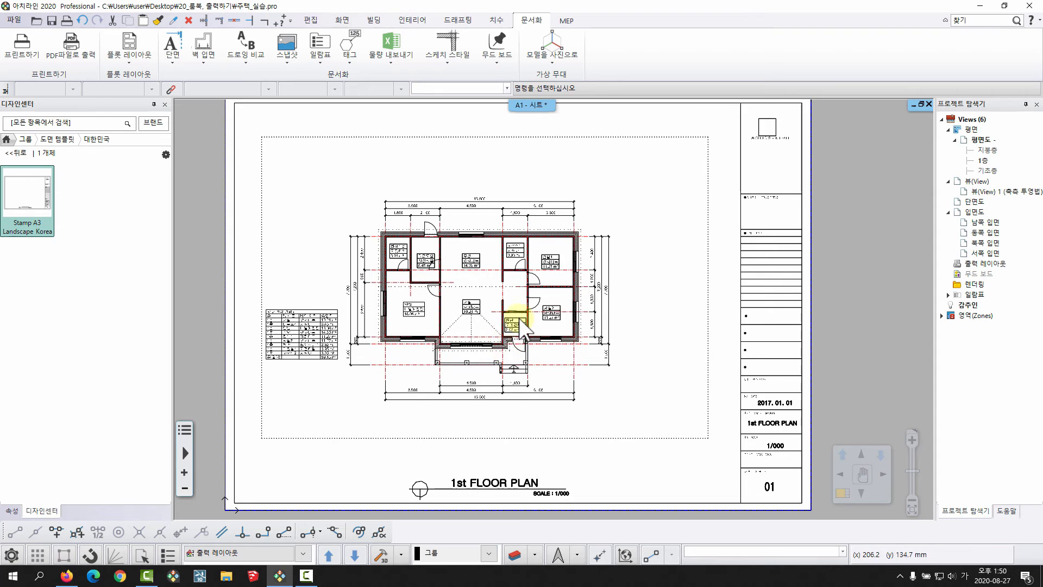
# Examine the placed plan's layout properties, including the scale and architectural scale options and the layer manager, without changing anything.
pyautogui.scroll(-2, 496, 298)
pyautogui.scroll(2, 437, 295)
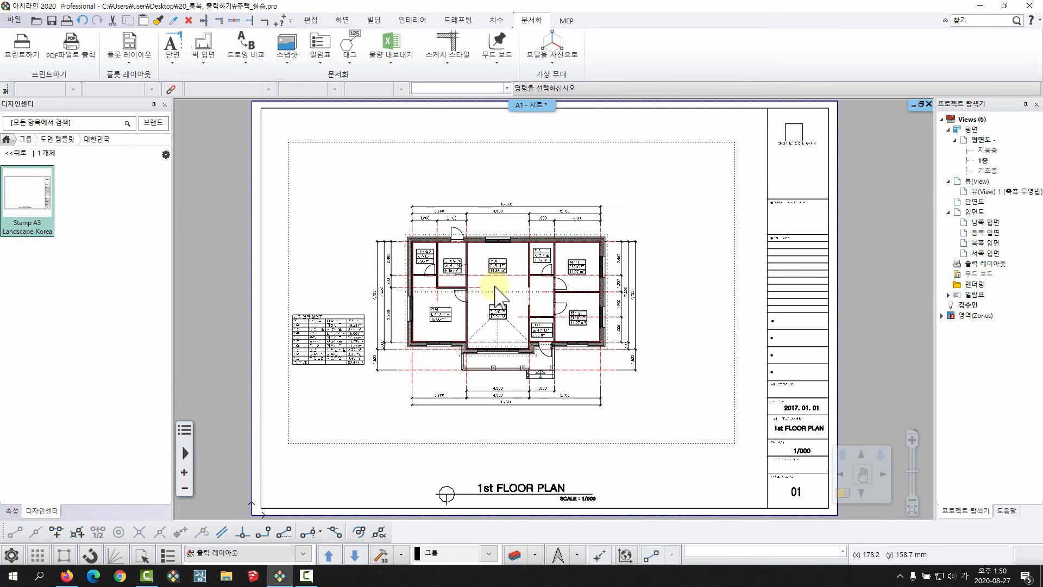
pyautogui.click(515, 228)
pyautogui.rightClick(515, 228)
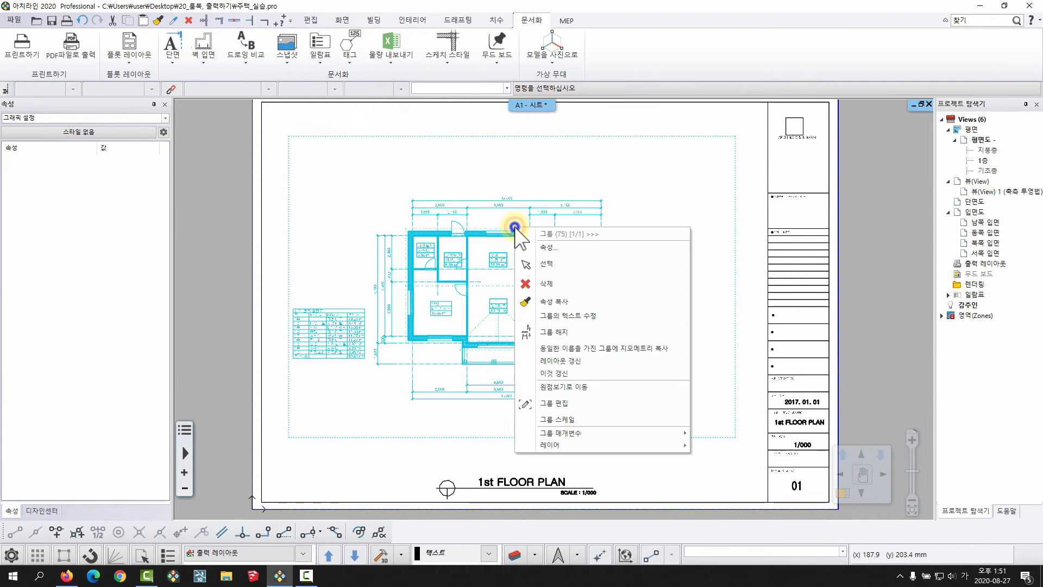
pyautogui.click(571, 247)
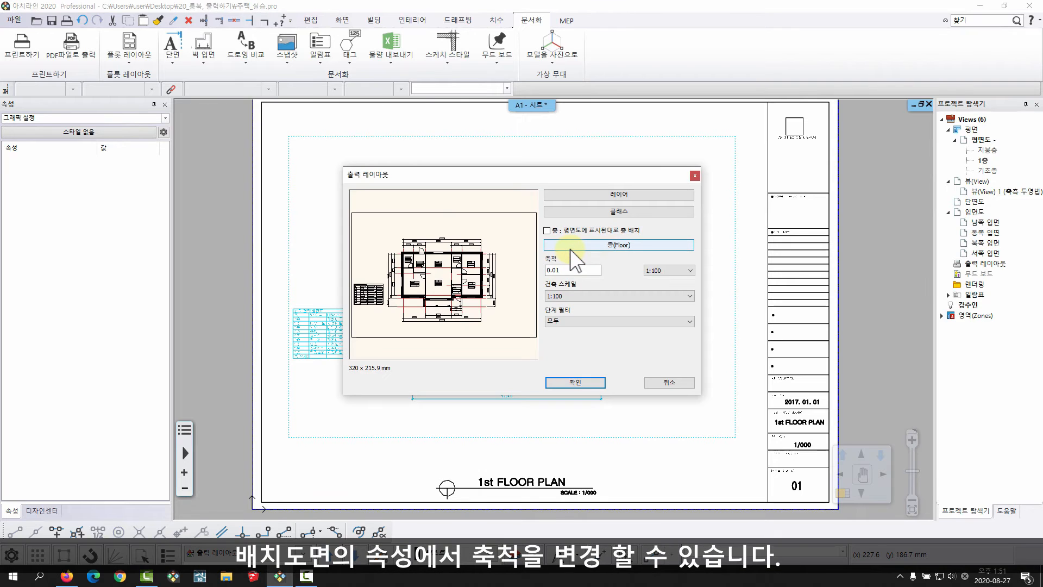
pyautogui.click(686, 270)
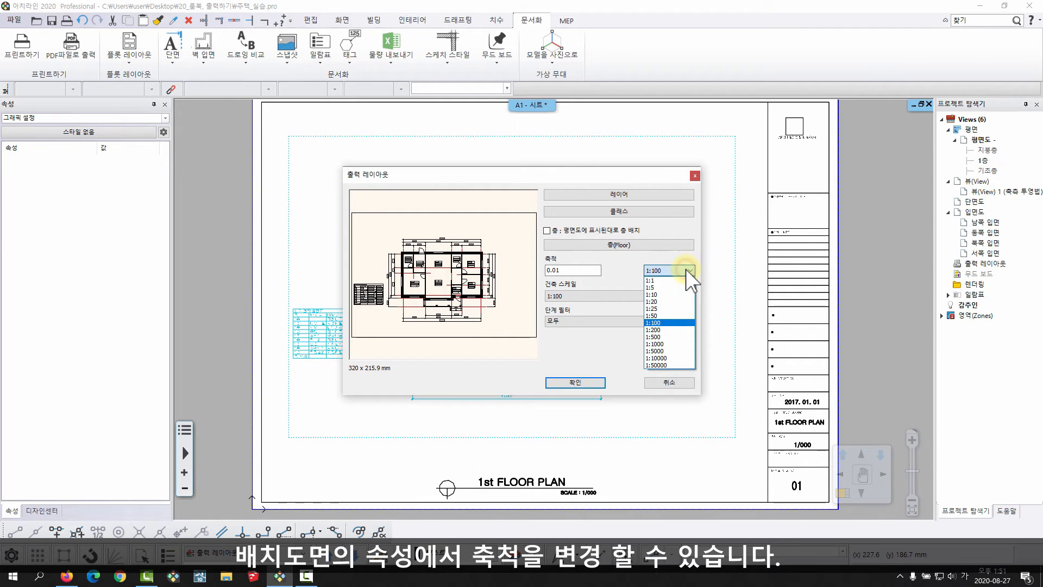
pyautogui.click(685, 269)
pyautogui.click(586, 295)
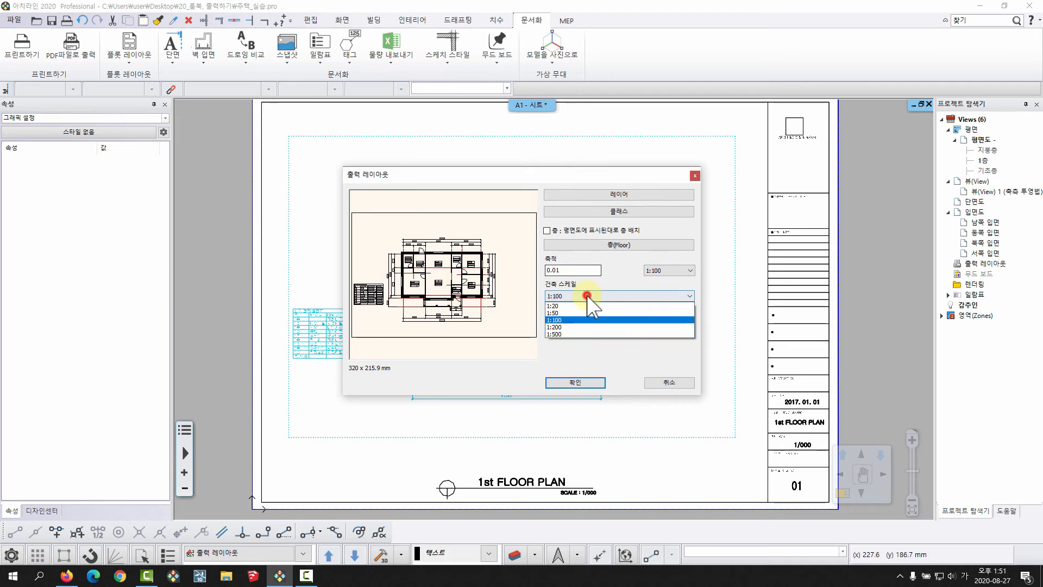
pyautogui.click(587, 295)
pyautogui.click(601, 196)
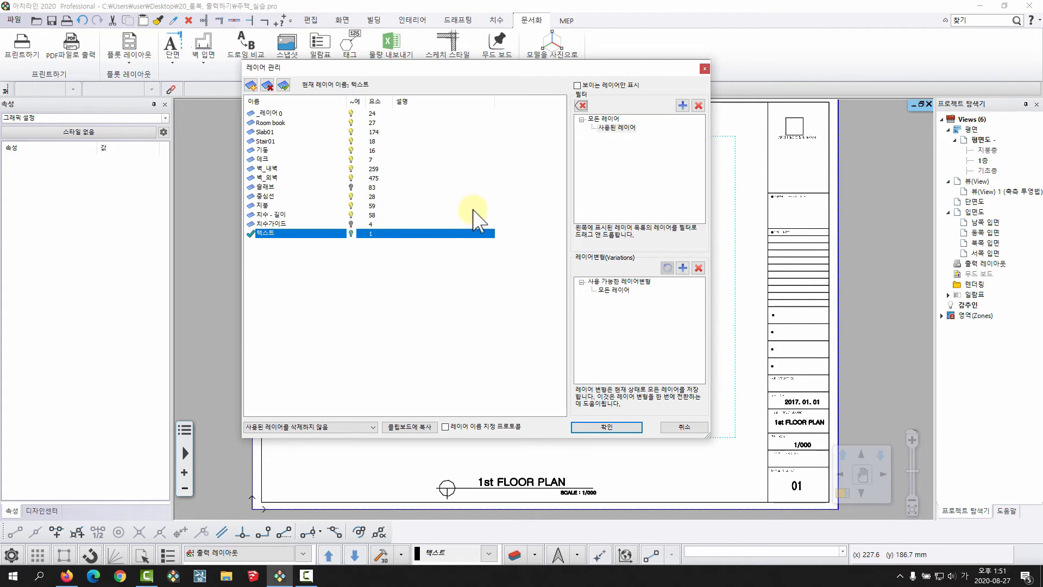
pyautogui.click(686, 428)
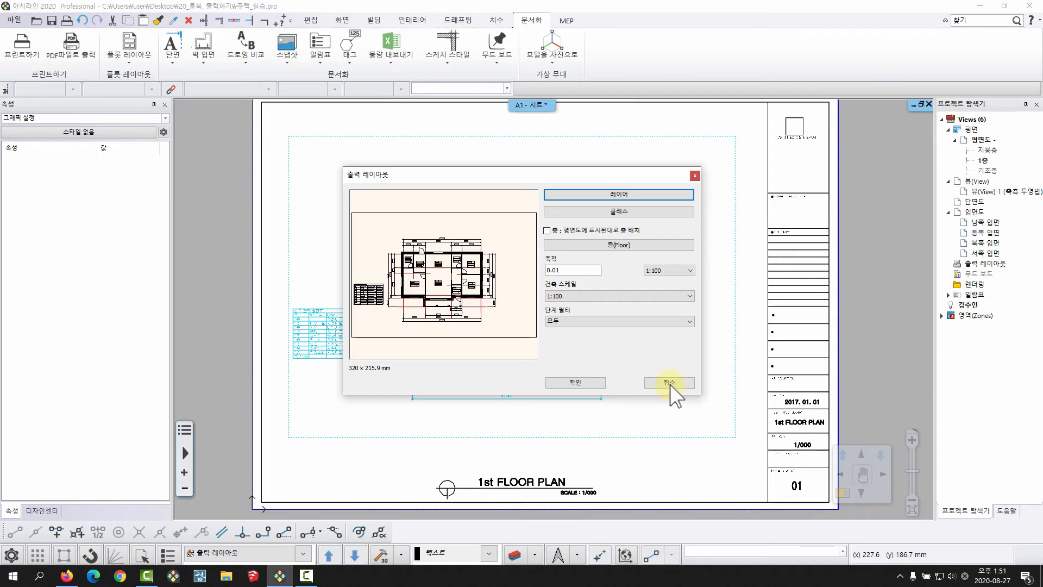
pyautogui.click(671, 384)
# Delete the placed floor plan from the sheet.
pyautogui.click(602, 260)
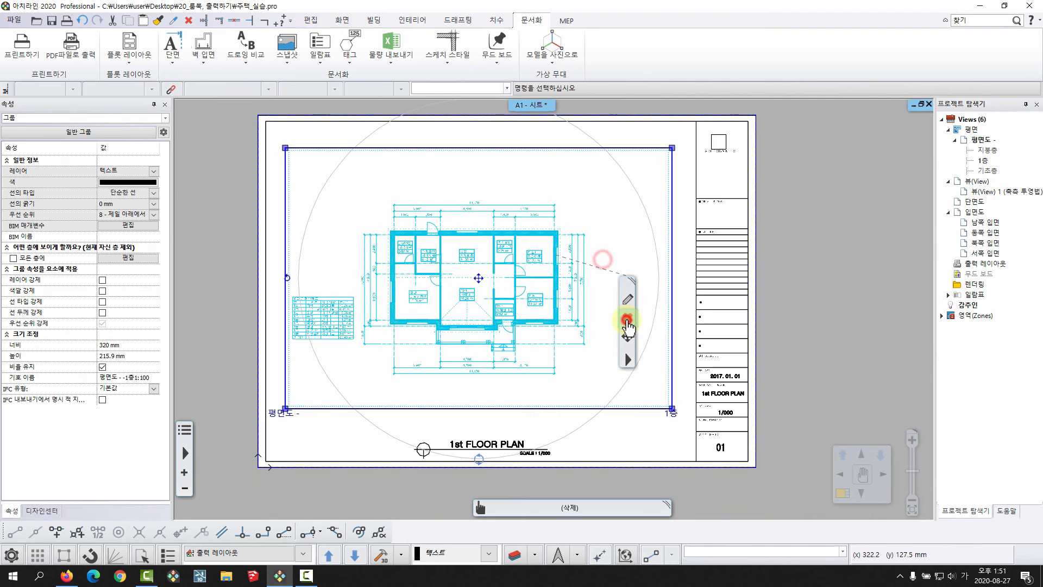
pyautogui.click(627, 320)
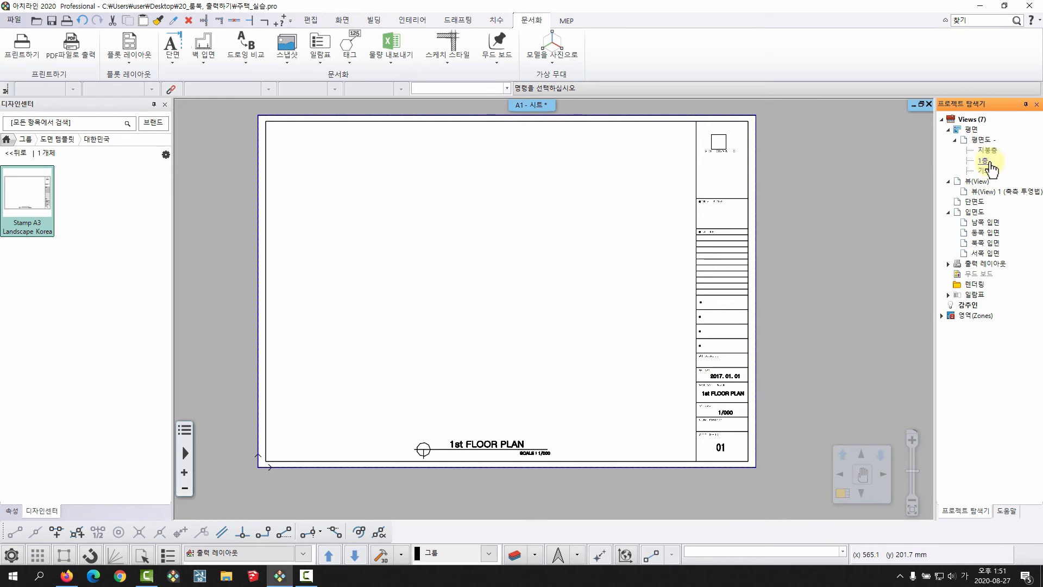
# Place the 1층 floor plan from the project navigator inside the sheet frame at a custom scale of 1:150.
pyautogui.moveTo(990, 169); pyautogui.dragTo(543, 235)
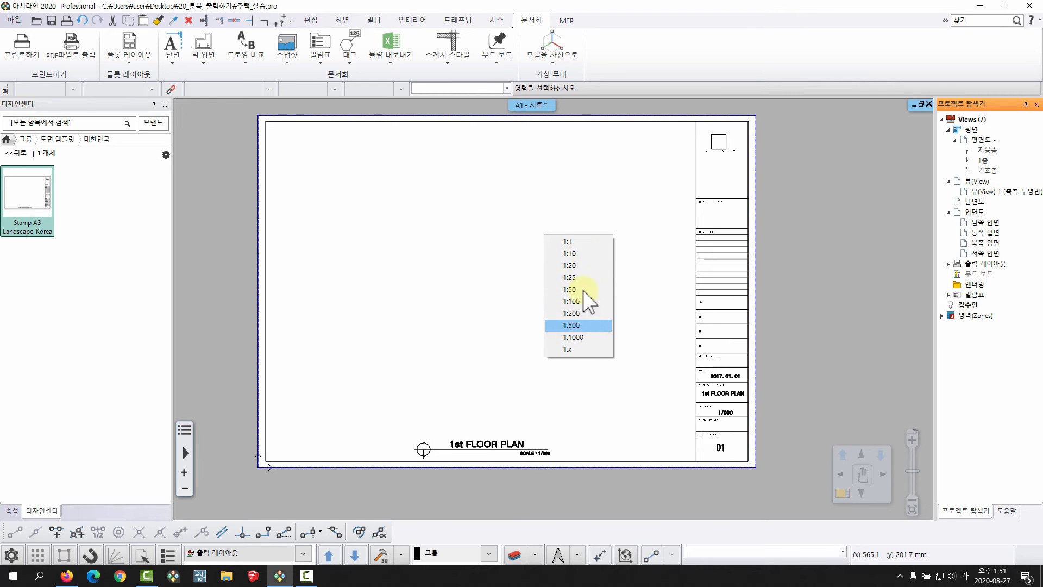
pyautogui.click(574, 349)
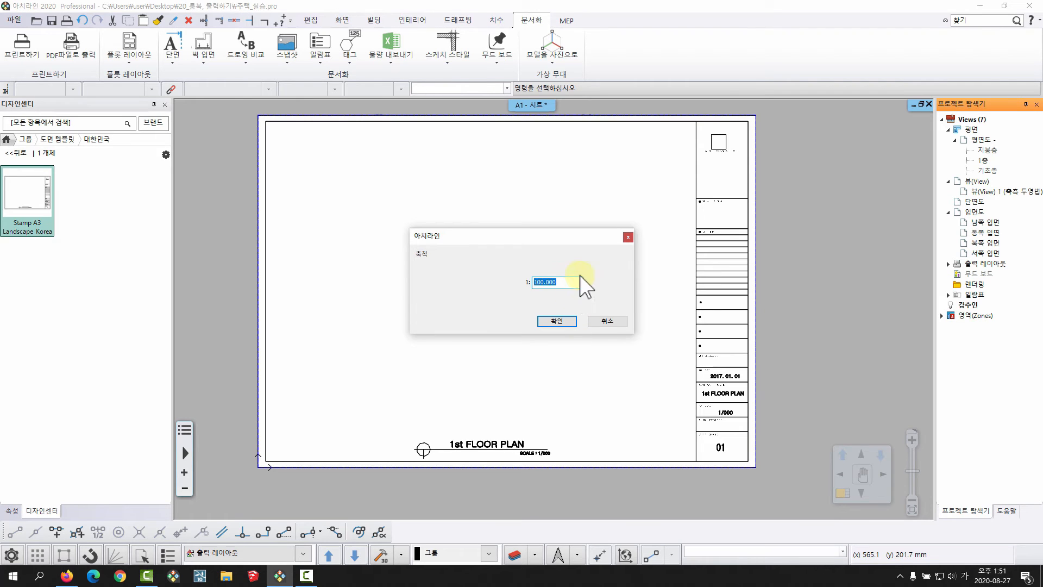
pyautogui.write('150')
pyautogui.click(554, 324)
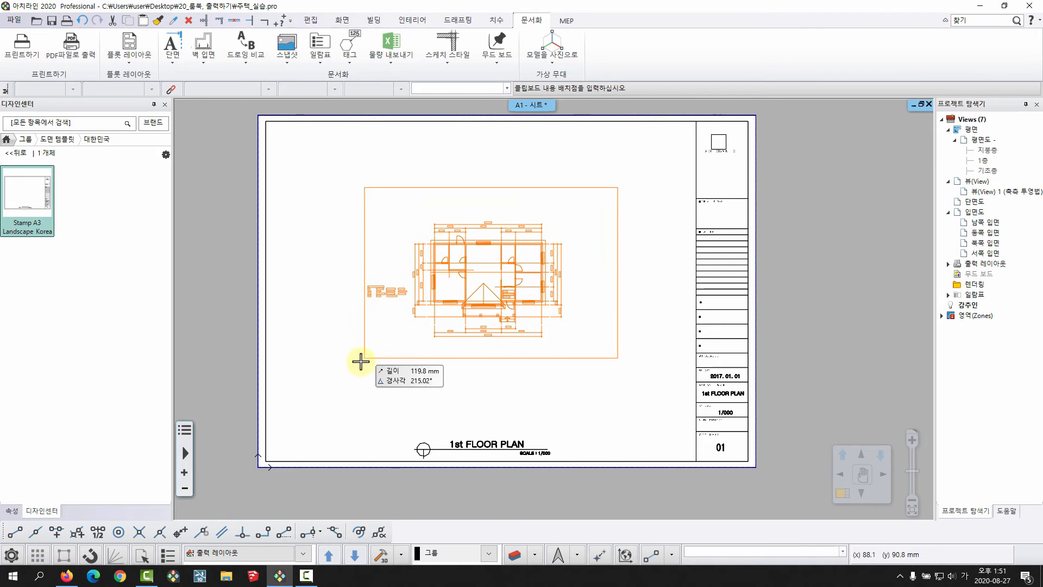
pyautogui.click(351, 366)
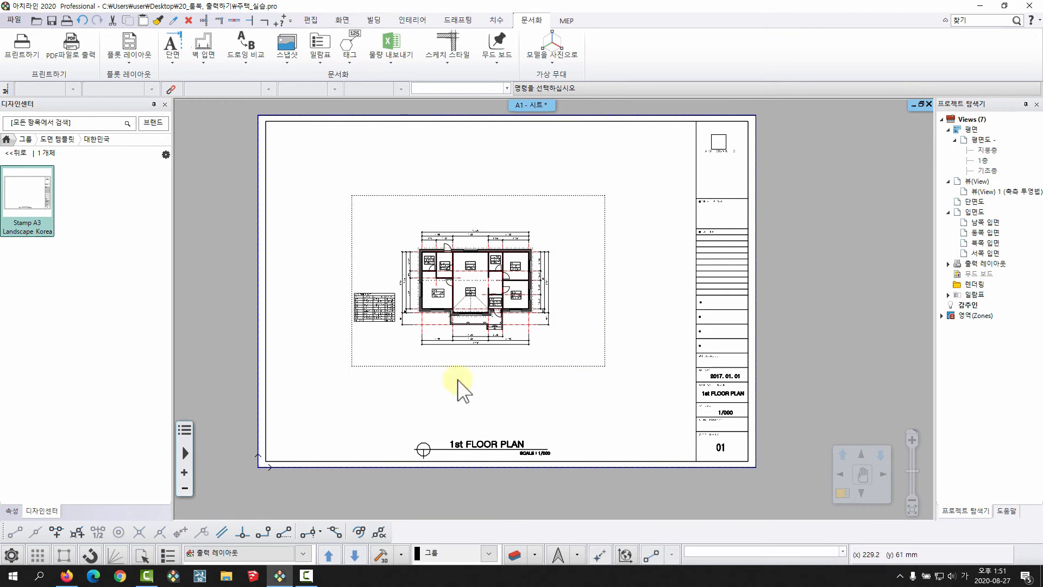
# Set the placed floor plan's scale to 1:100 in its layout properties.
pyautogui.click(538, 272)
pyautogui.rightClick(537, 272)
pyautogui.click(595, 292)
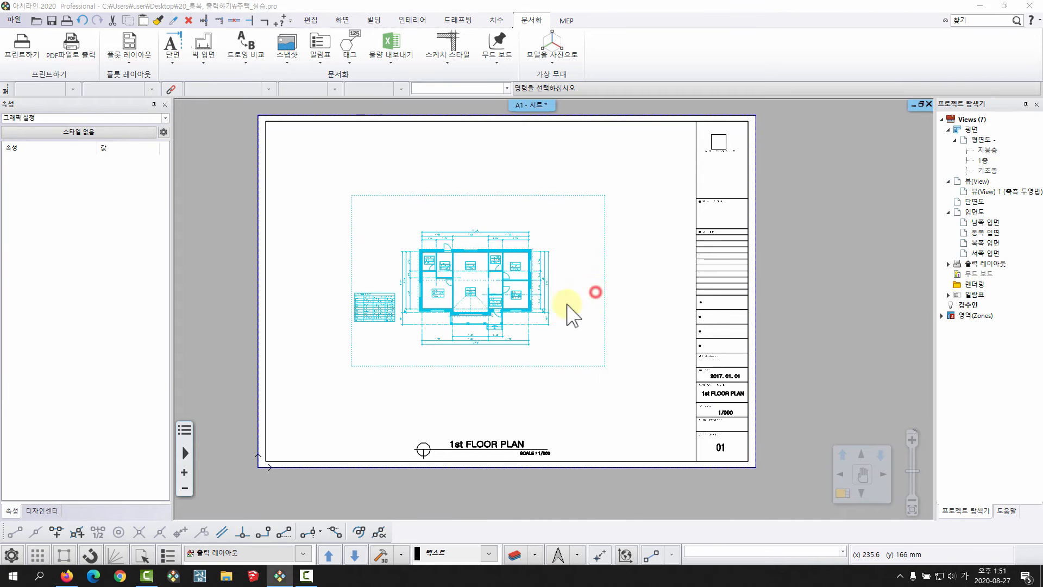
pyautogui.click(679, 273)
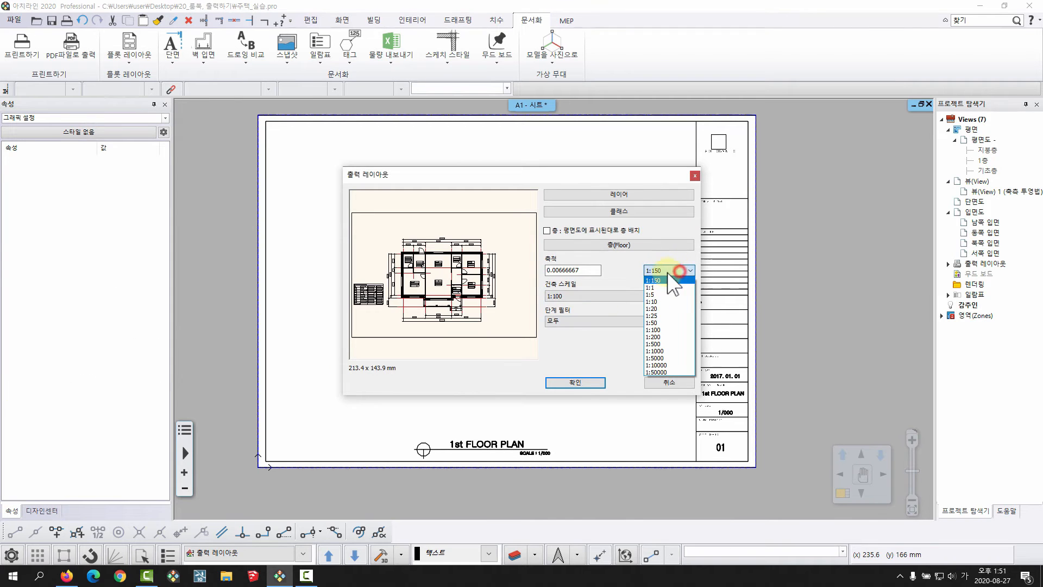
pyautogui.click(648, 333)
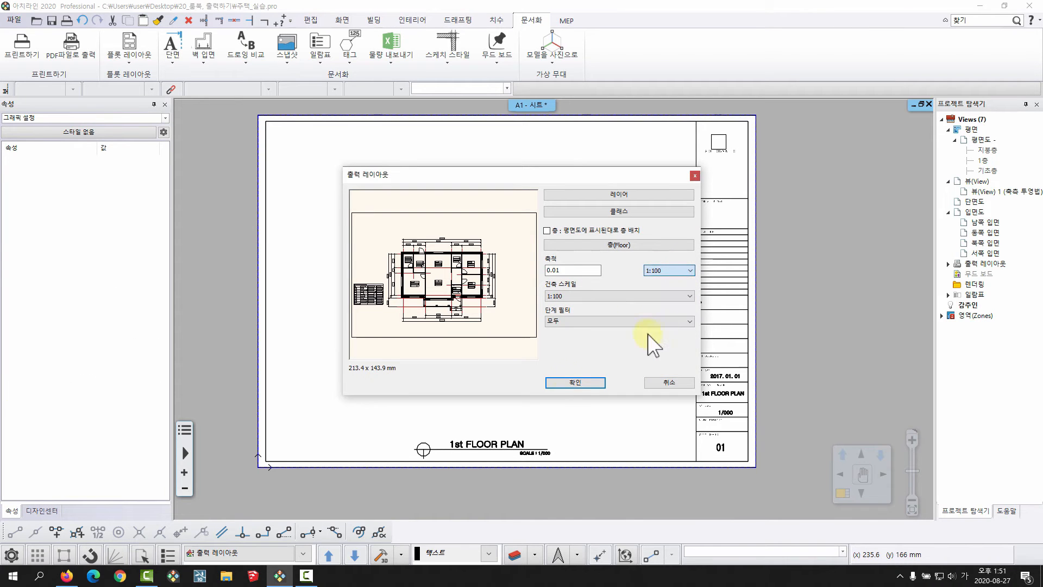
pyautogui.click(582, 380)
# Try to crop the placed plan's print area by offsetting its top edge inward about 27 mm and its left edge about 59 mm.
pyautogui.click(566, 282)
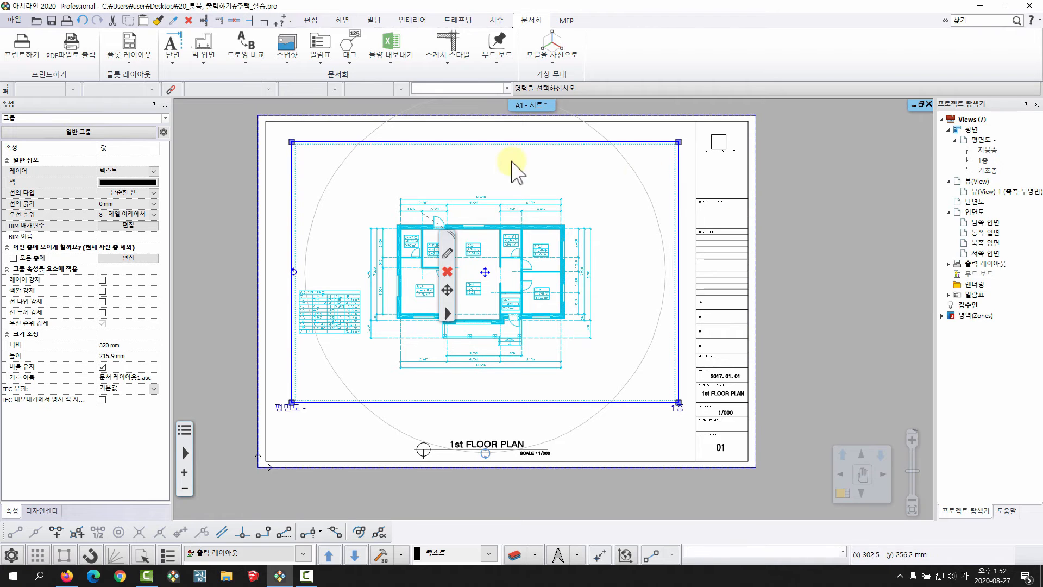
pyautogui.click(481, 142)
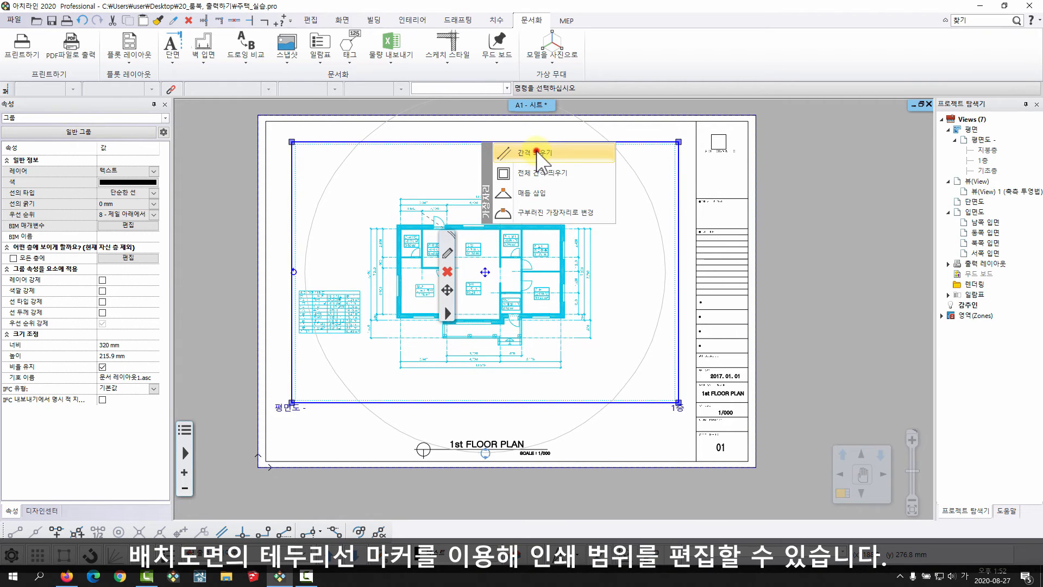
pyautogui.click(522, 176)
pyautogui.click(300, 233)
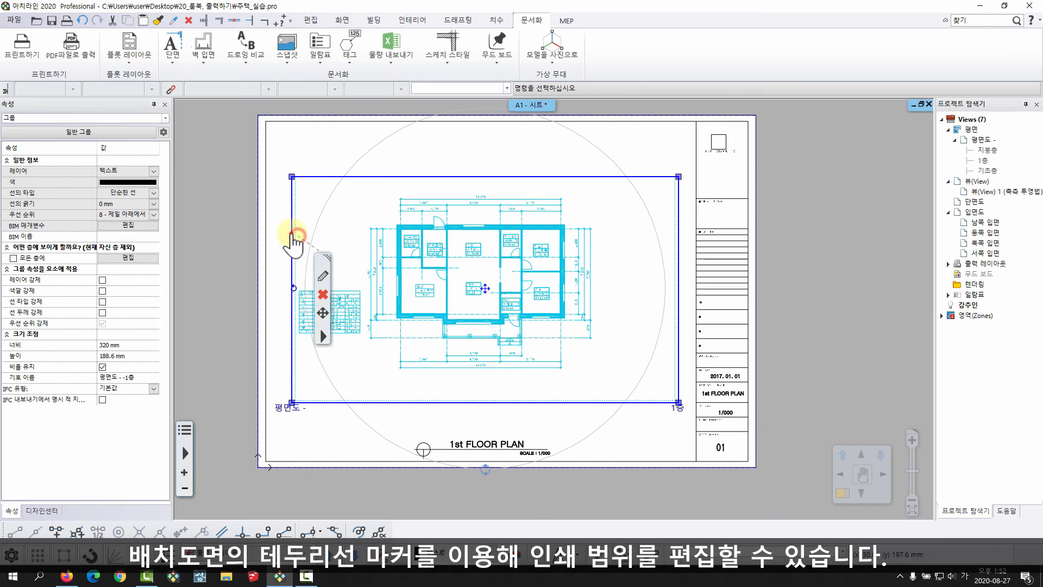
pyautogui.click(291, 231)
pyautogui.click(317, 243)
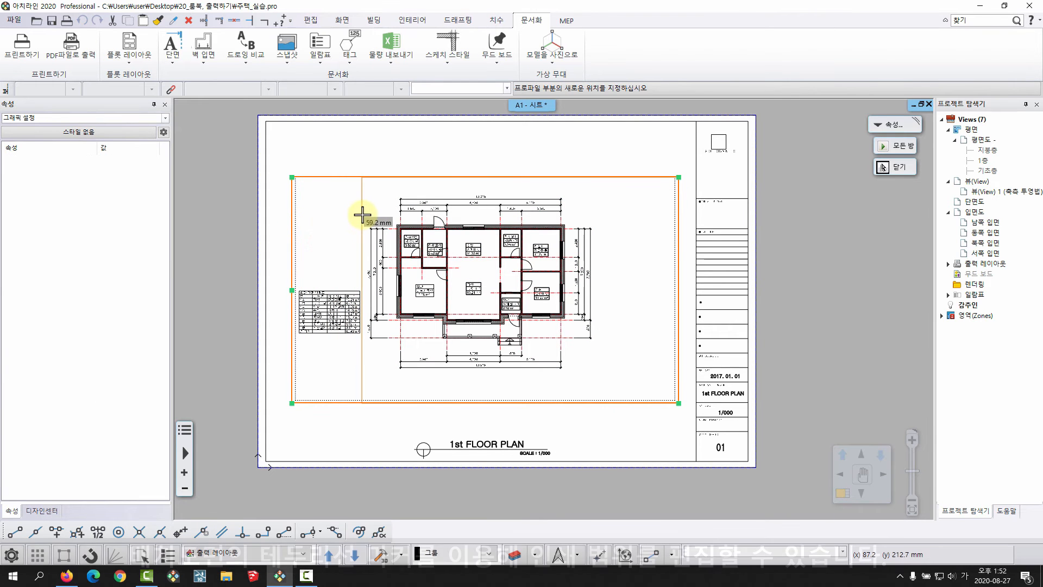
pyautogui.click(363, 214)
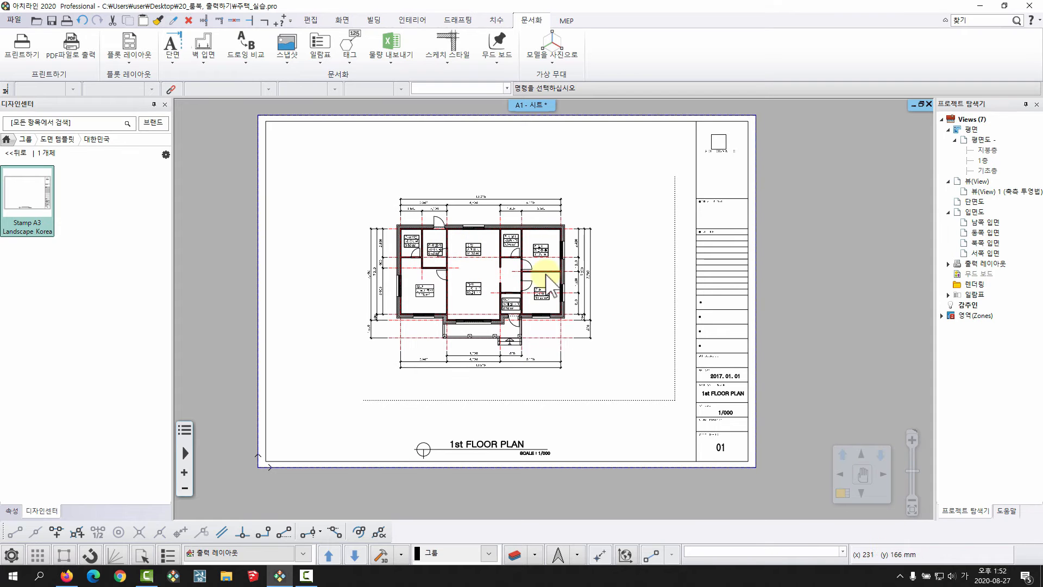
pyautogui.scroll(2, 728, 344)
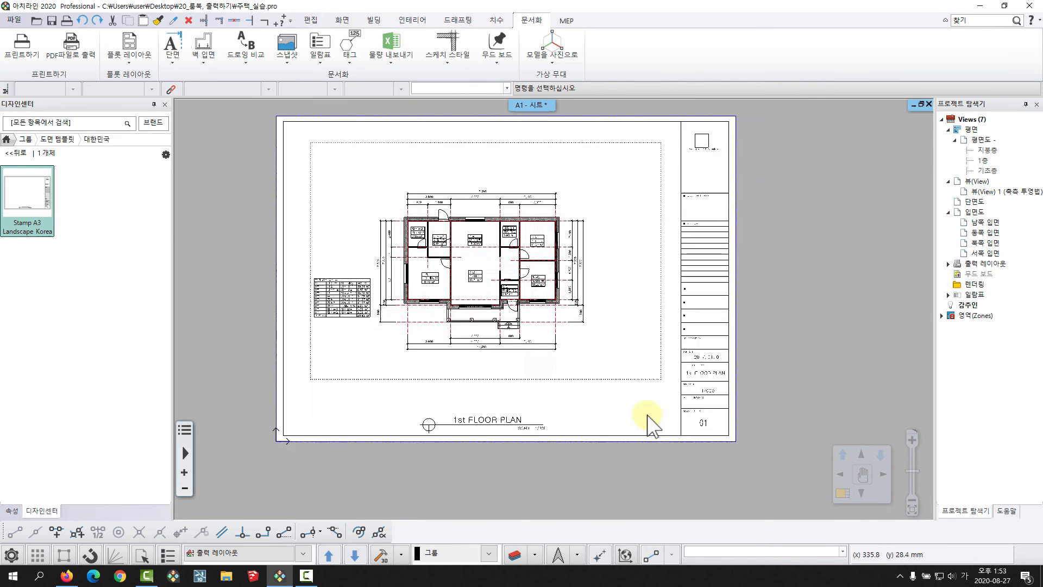
# Edit the title block group's text, setting the sheet scale to 1/100 and the drawing title's scale note to SCALE : 1/100.
pyautogui.scroll(-3, 690, 392)
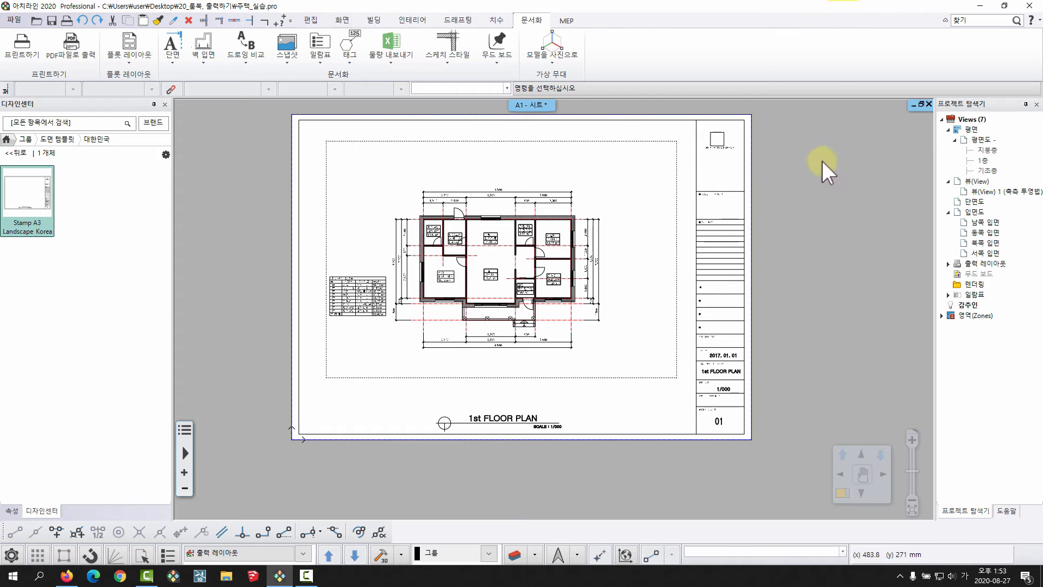
pyautogui.click(705, 326)
pyautogui.rightClick(706, 327)
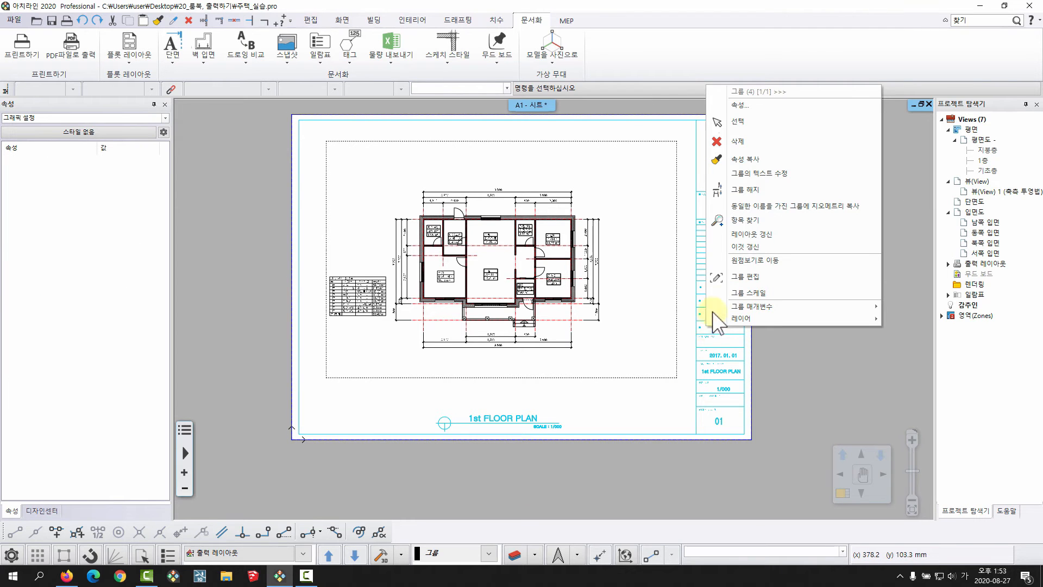
pyautogui.click(765, 172)
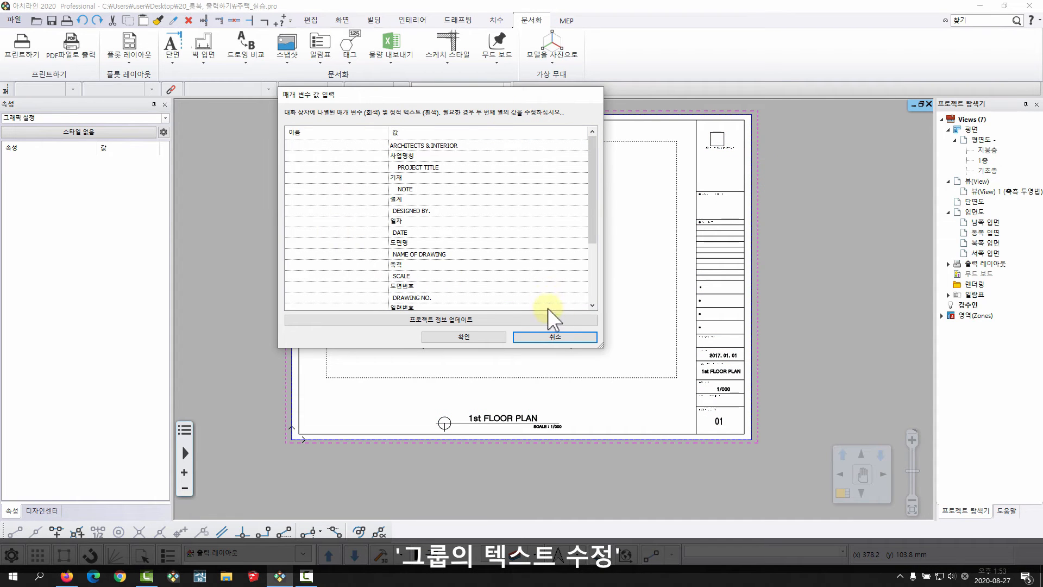
pyautogui.moveTo(592, 194); pyautogui.dragTo(596, 272)
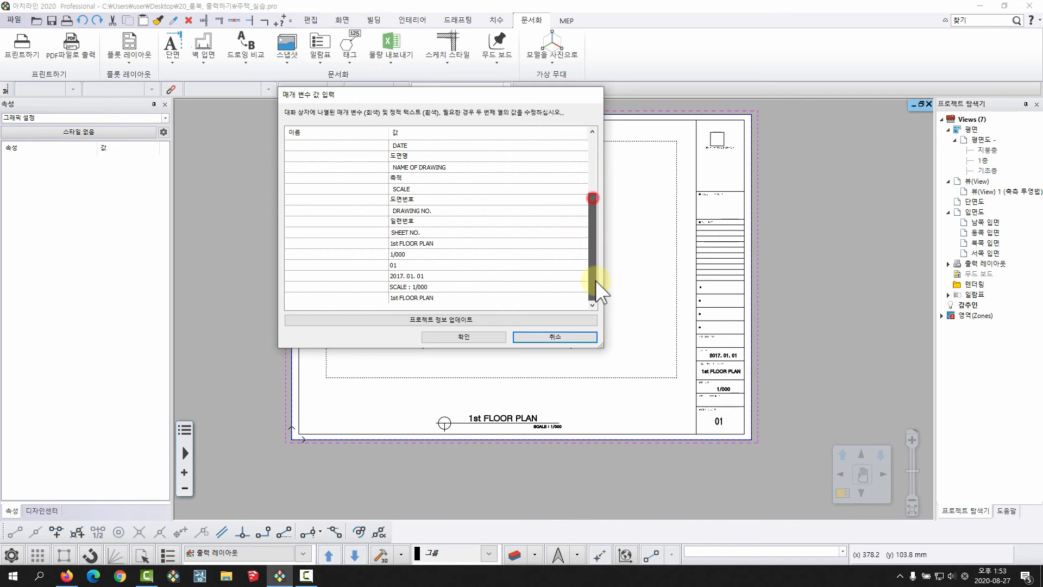
pyautogui.click(398, 277)
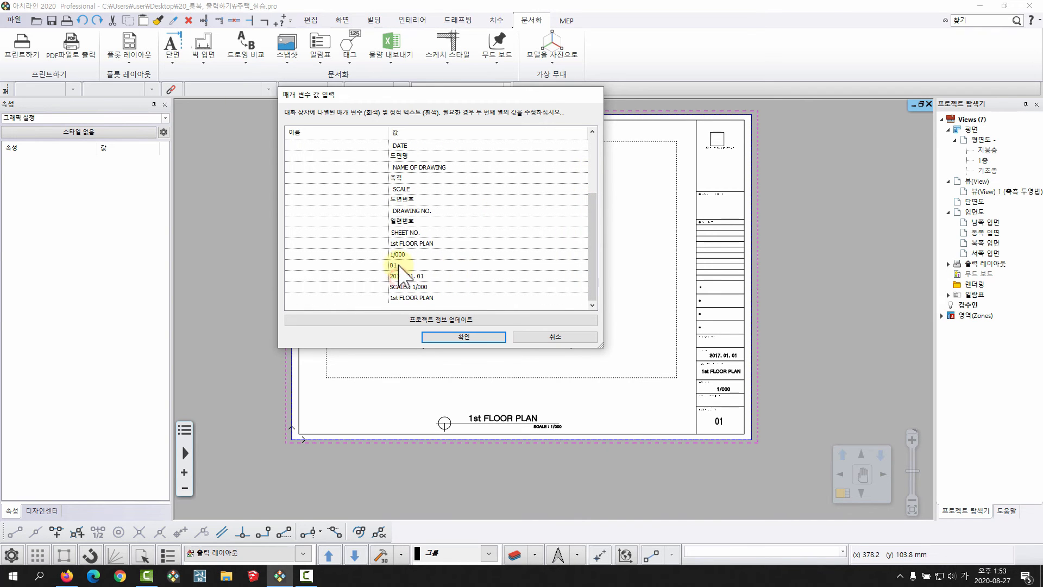
pyautogui.click(412, 253)
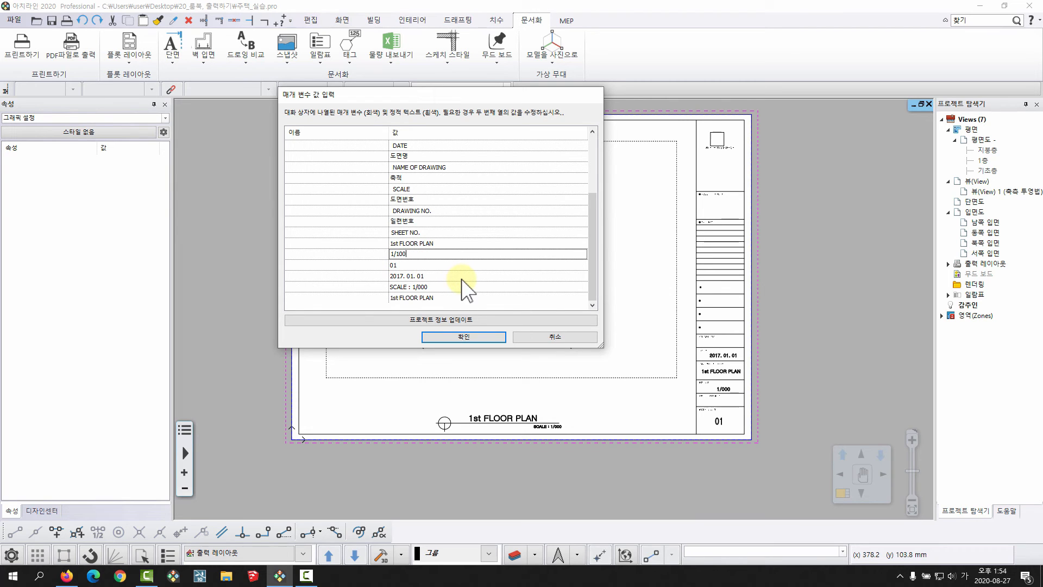
pyautogui.click(432, 286)
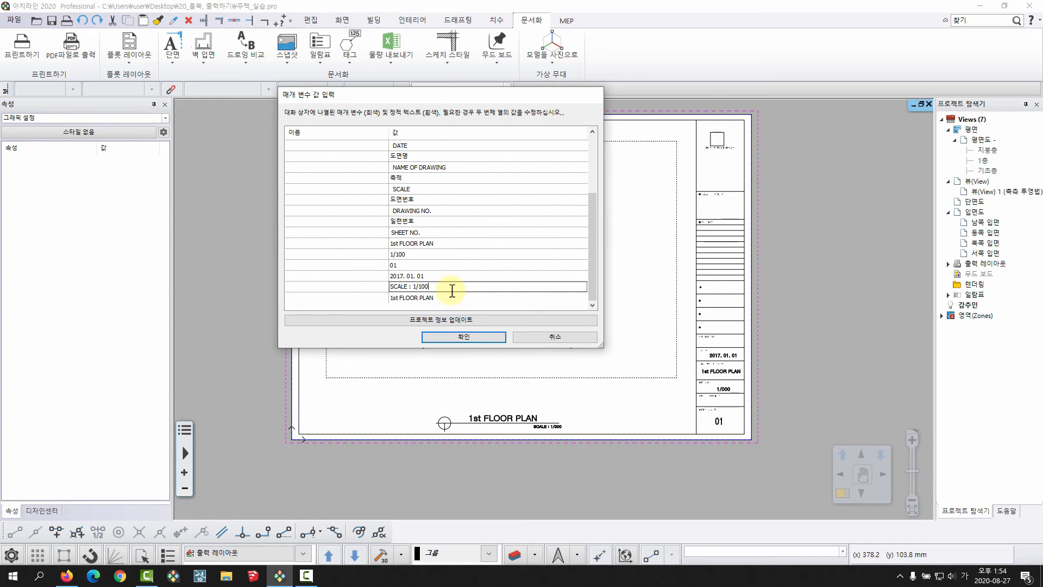
# Set the title block's date text to "2020." and apply the text changes.
pyautogui.click(446, 275)
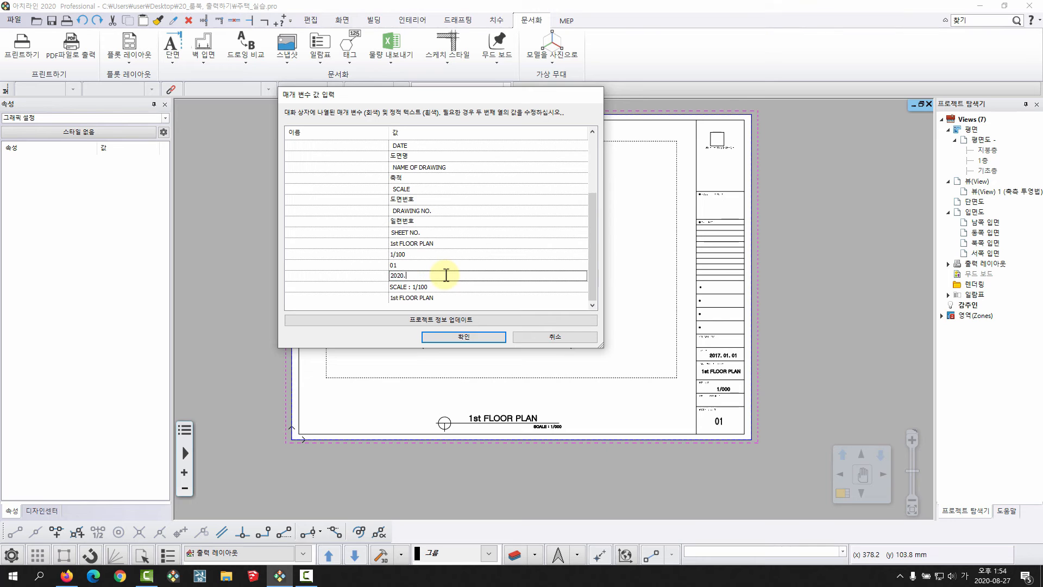
pyautogui.click(462, 337)
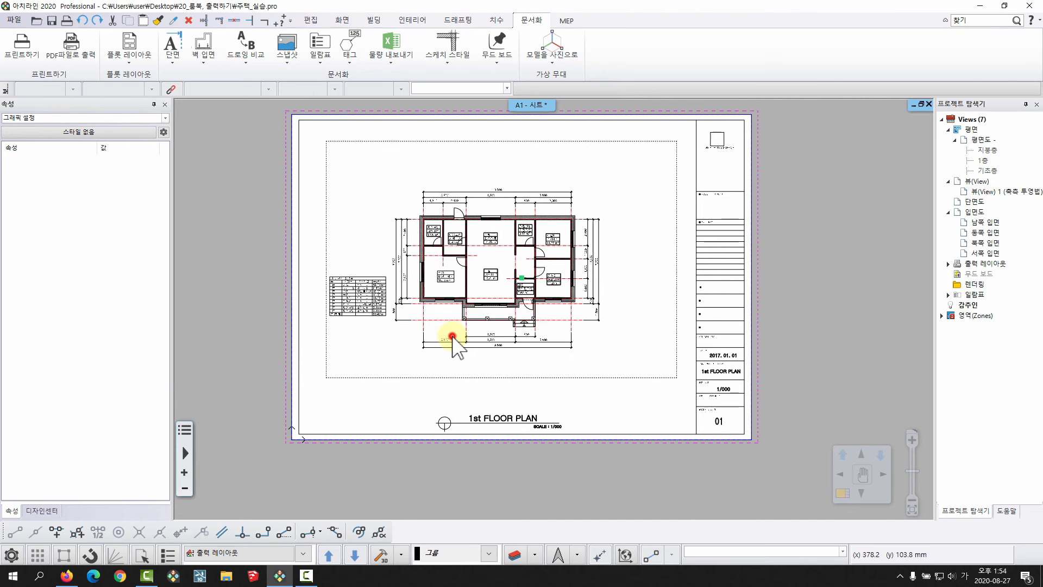
pyautogui.scroll(5, 739, 402)
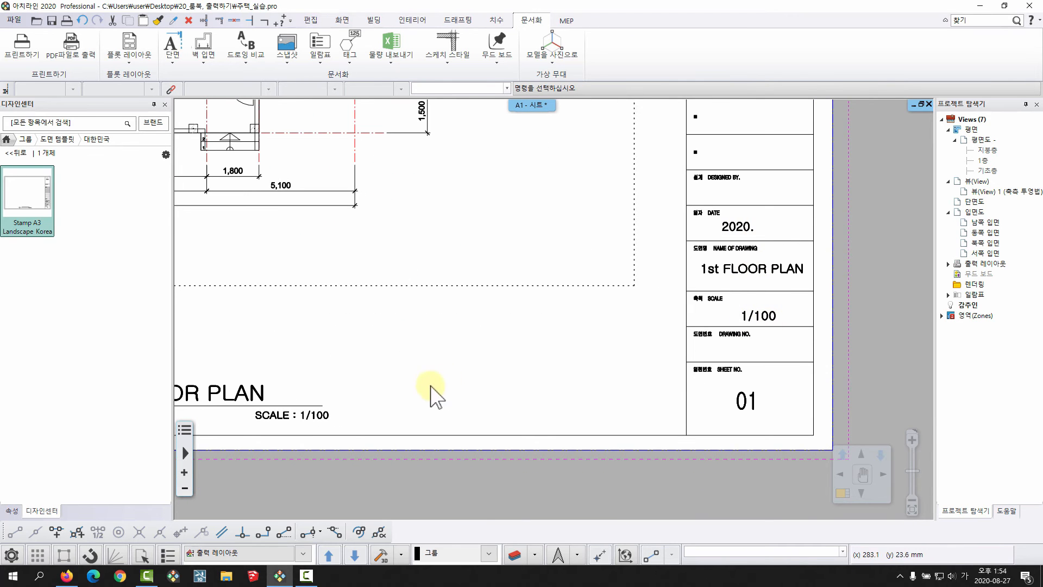
pyautogui.scroll(-4, 435, 402)
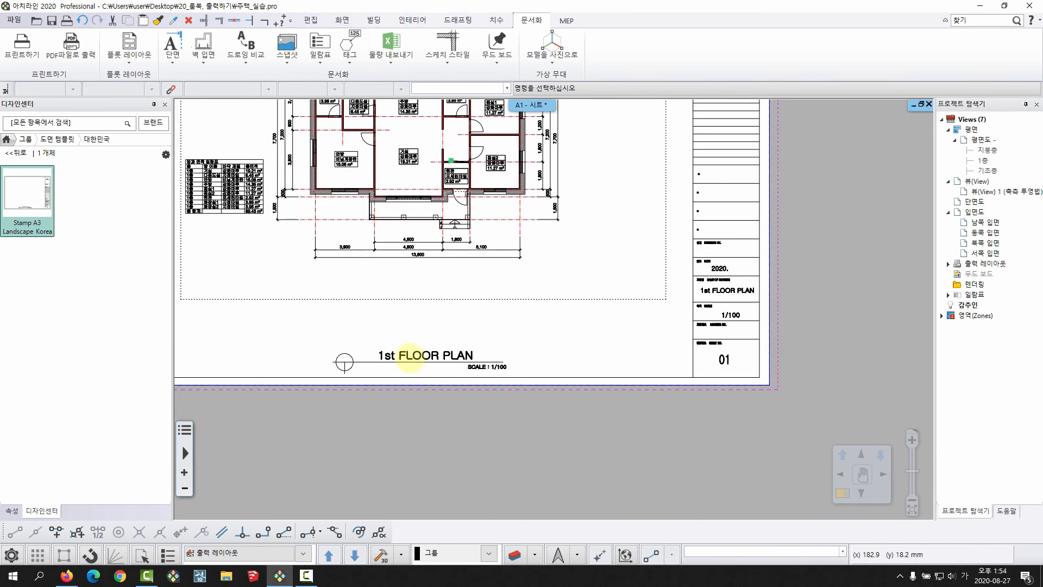
pyautogui.moveTo(408, 356); pyautogui.dragTo(396, 384, button='middle')
pyautogui.rightClick(709, 391)
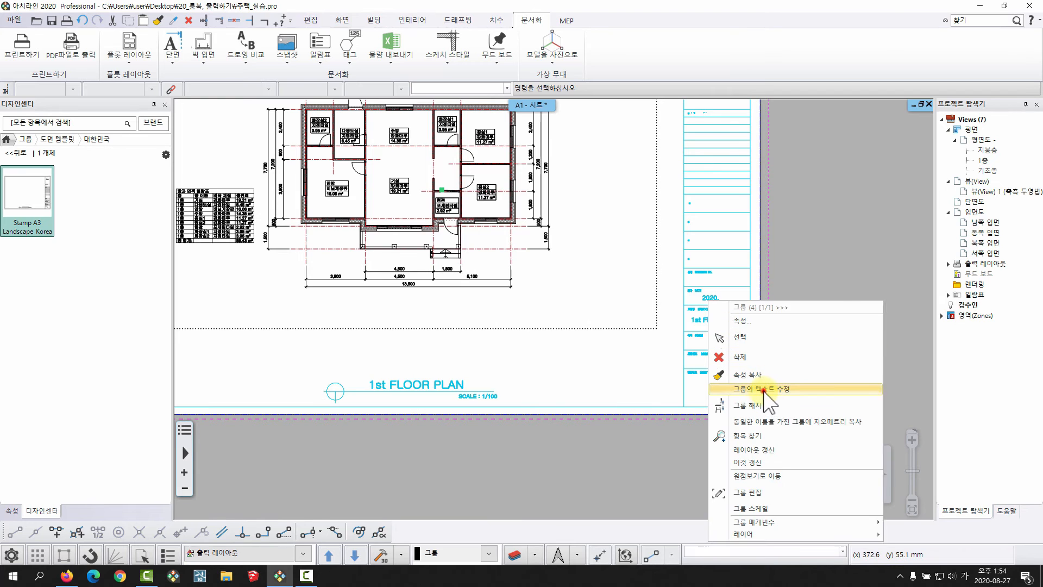
pyautogui.click(760, 389)
pyautogui.scroll(-5, 546, 216)
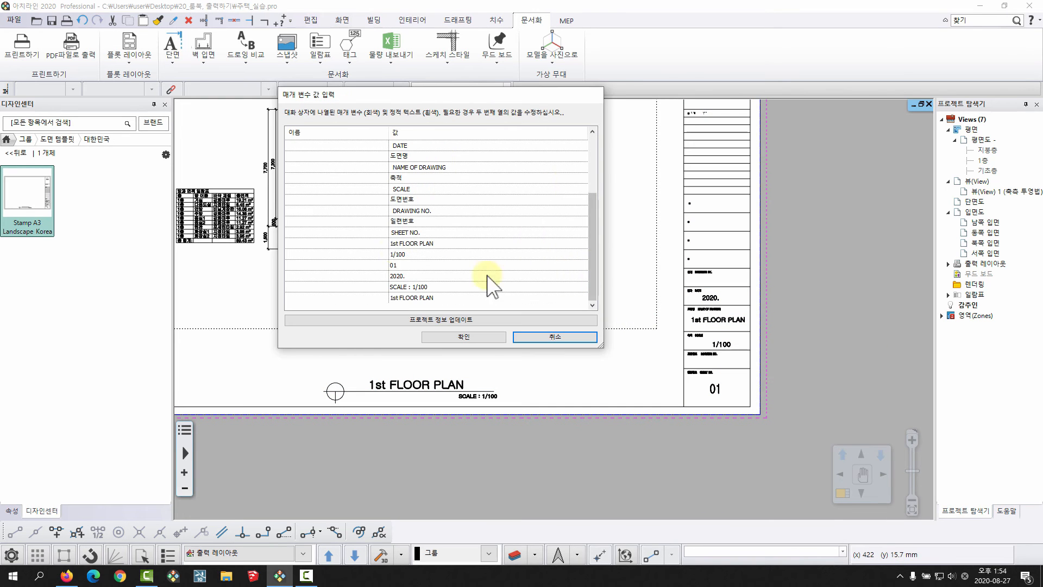
pyautogui.click(580, 341)
# Open the stamp and title block group for editing.
pyautogui.click(471, 385)
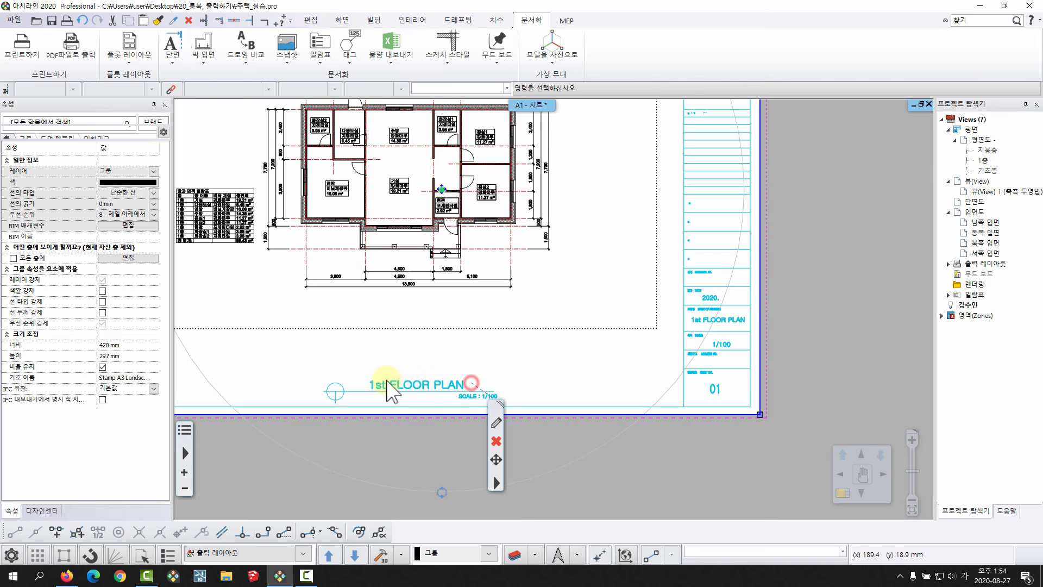
pyautogui.rightClick(426, 384)
pyautogui.click(496, 333)
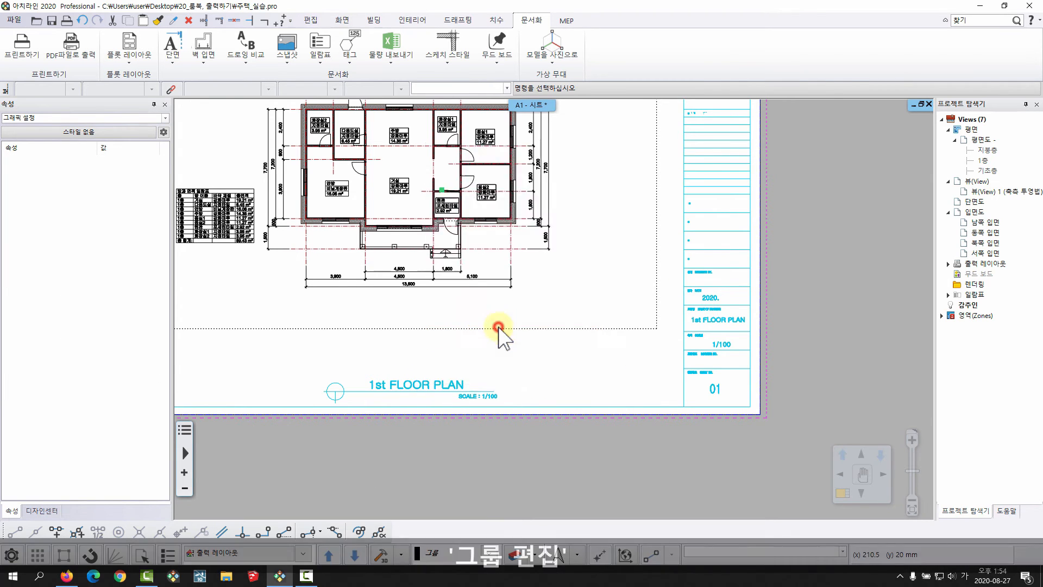
# Replace the drawing title text "1st FLOOR PLAN" below the plan with "1층 평면도".
pyautogui.click(432, 382)
pyautogui.scroll(2, 382, 390)
pyautogui.moveTo(525, 399); pyautogui.dragTo(594, 331, button='middle')
pyautogui.doubleClick(539, 318)
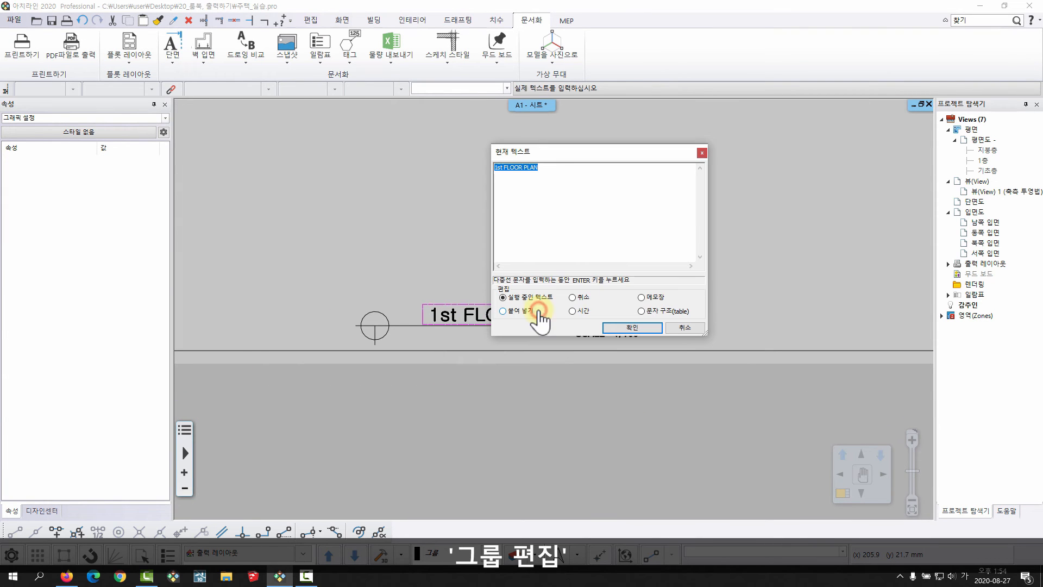
pyautogui.moveTo(566, 169); pyautogui.dragTo(455, 164)
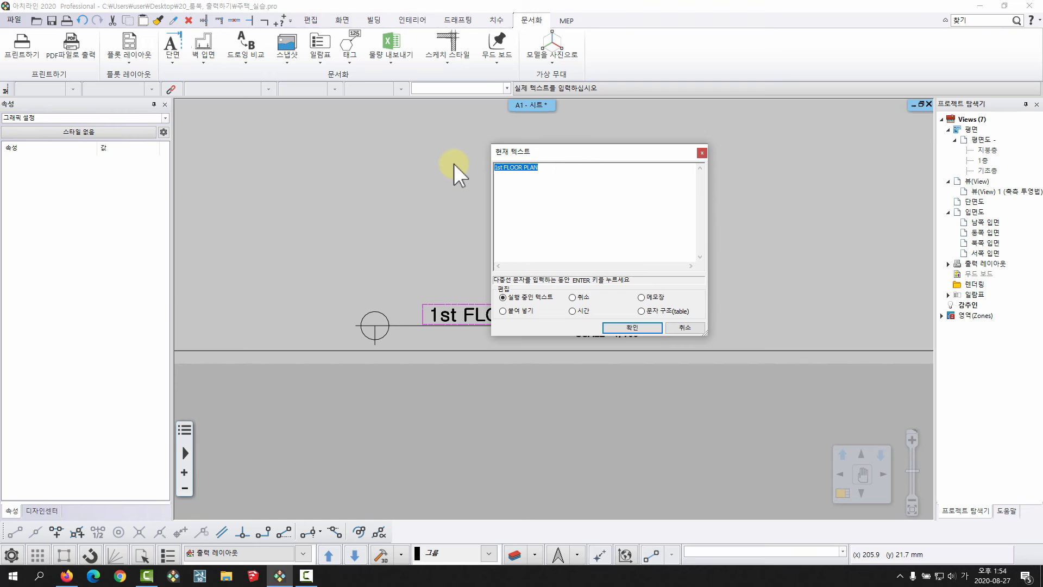
pyautogui.write('1층 평ㅁ')
pyautogui.write('ㅕㄴ도')
pyautogui.click(615, 326)
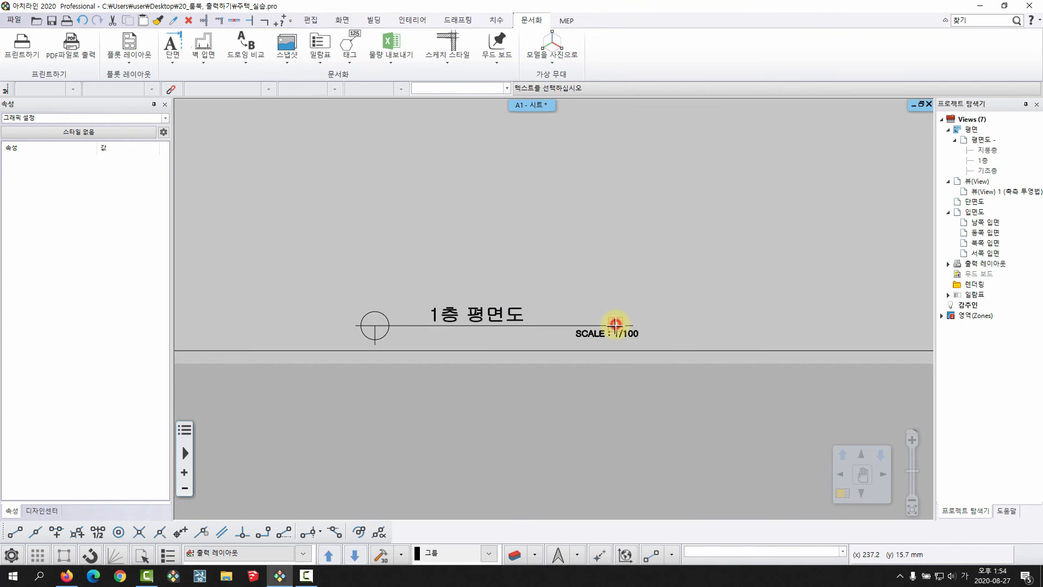
pyautogui.rightClick(574, 322)
# Close the title block group's editing mode and return to the complete sheet.
pyautogui.scroll(-3, 555, 328)
pyautogui.moveTo(555, 328); pyautogui.dragTo(525, 406, button='middle')
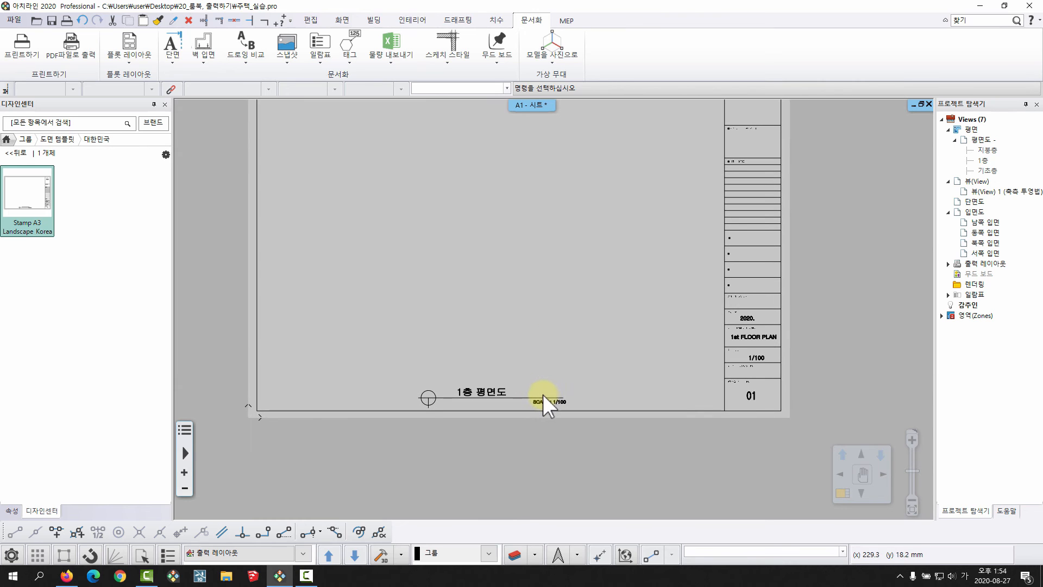
pyautogui.rightClick(543, 394)
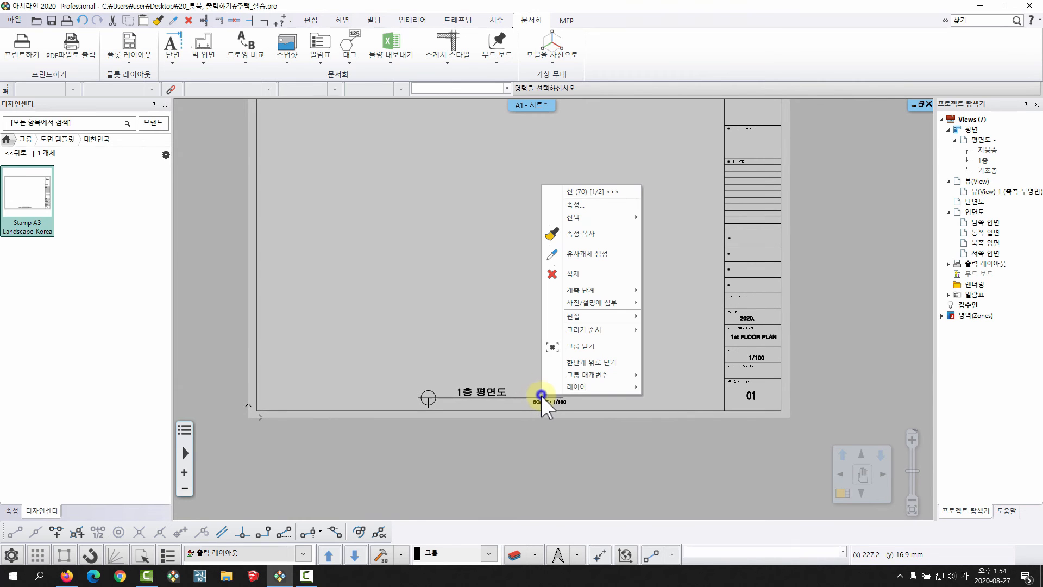
pyautogui.click(588, 345)
pyautogui.scroll(-2, 543, 341)
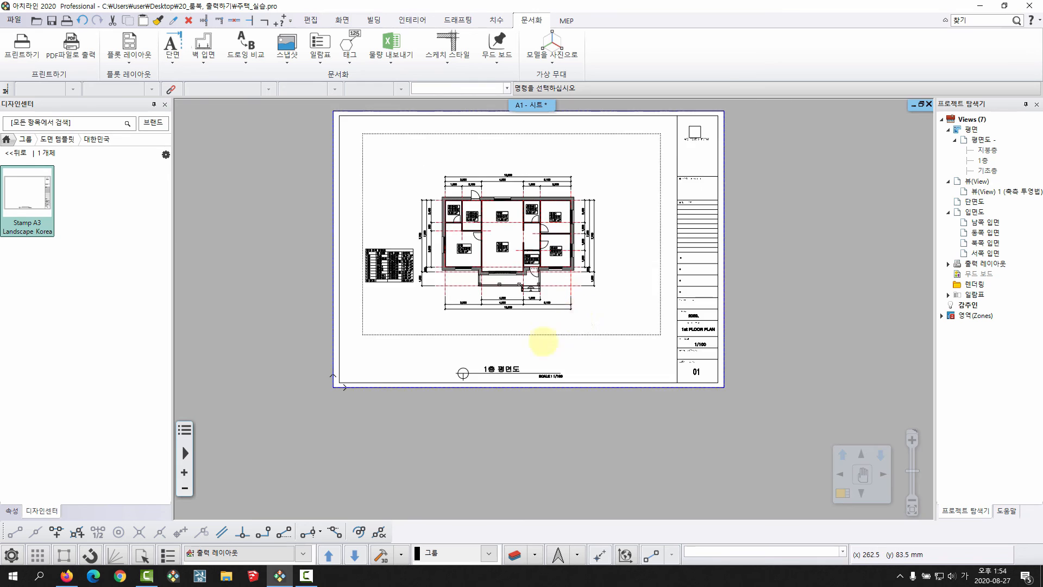
pyautogui.moveTo(570, 316); pyautogui.dragTo(531, 359, button='middle')
pyautogui.moveTo(699, 370); pyautogui.dragTo(637, 380, button='middle')
# Tile the floor plan, sheet and 3D views together and make the 1층 floor plan view active.
pyautogui.press('F12')
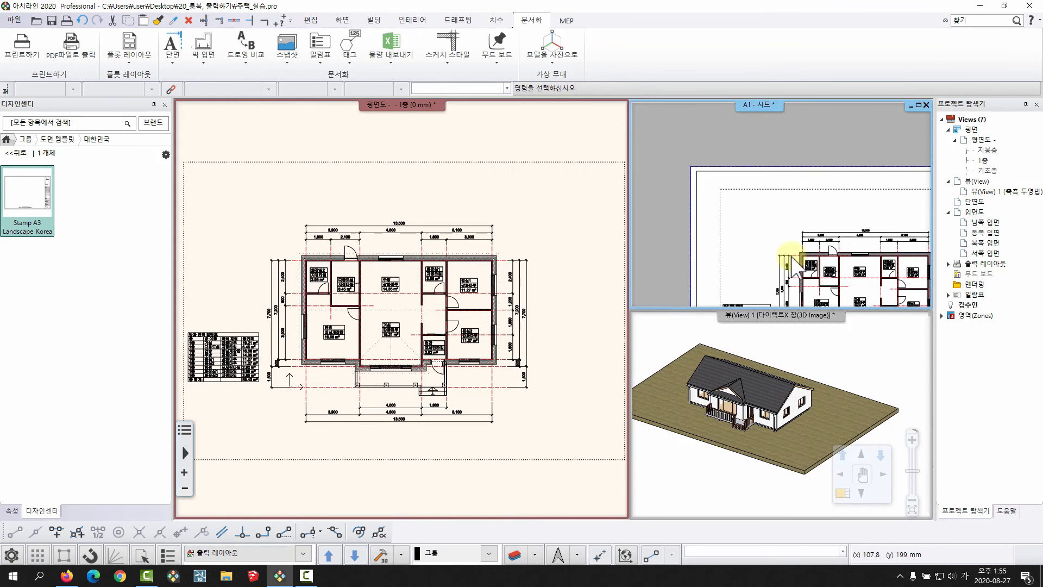
pyautogui.moveTo(359, 307); pyautogui.dragTo(372, 292, button='middle')
pyautogui.moveTo(869, 259); pyautogui.dragTo(761, 206, button='middle')
pyautogui.scroll(-3, 791, 204)
pyautogui.moveTo(449, 286); pyautogui.dragTo(425, 279, button='middle')
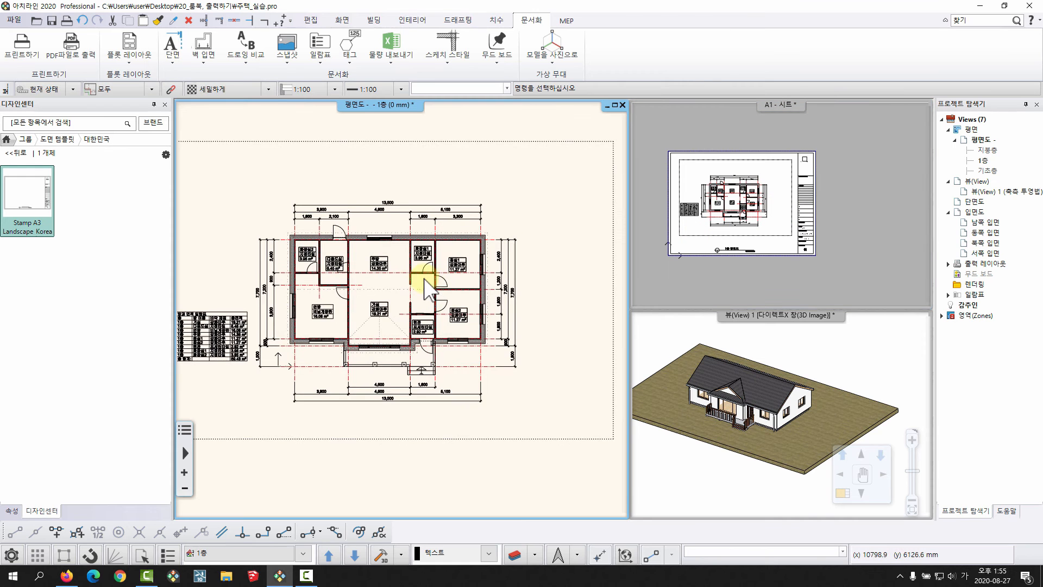
pyautogui.scroll(-1, 412, 251)
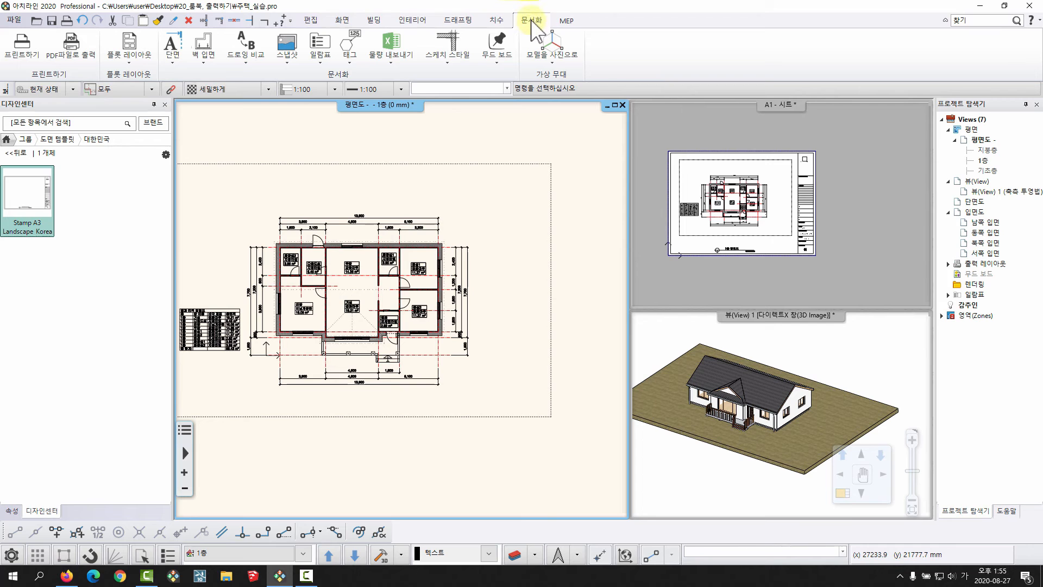
# Start defining a section for the 1층 floor plan with floor level annotation lines (층(레벨) 주석 선 표시) enabled.
pyautogui.click(173, 64)
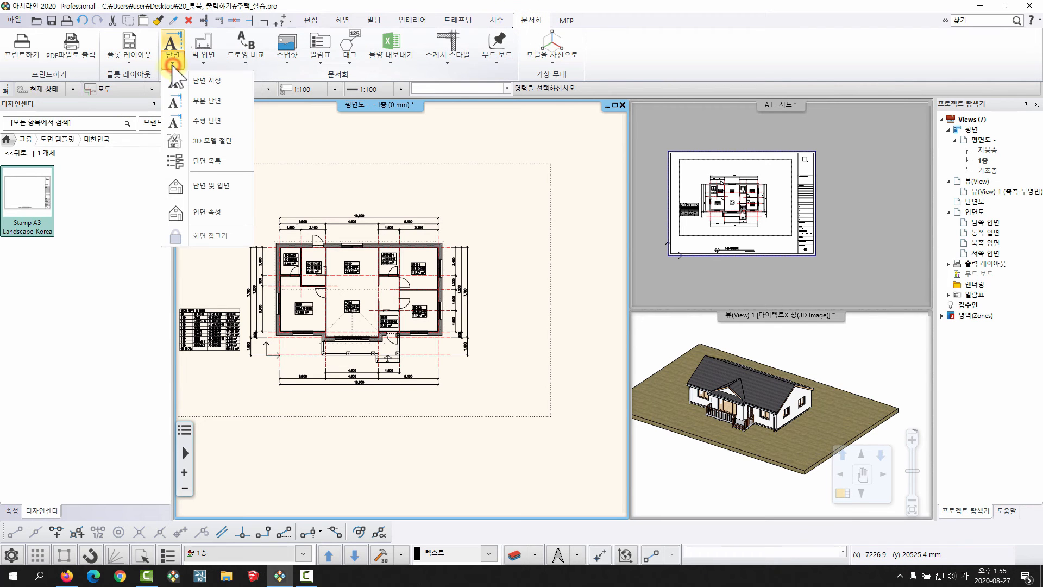
pyautogui.click(218, 93)
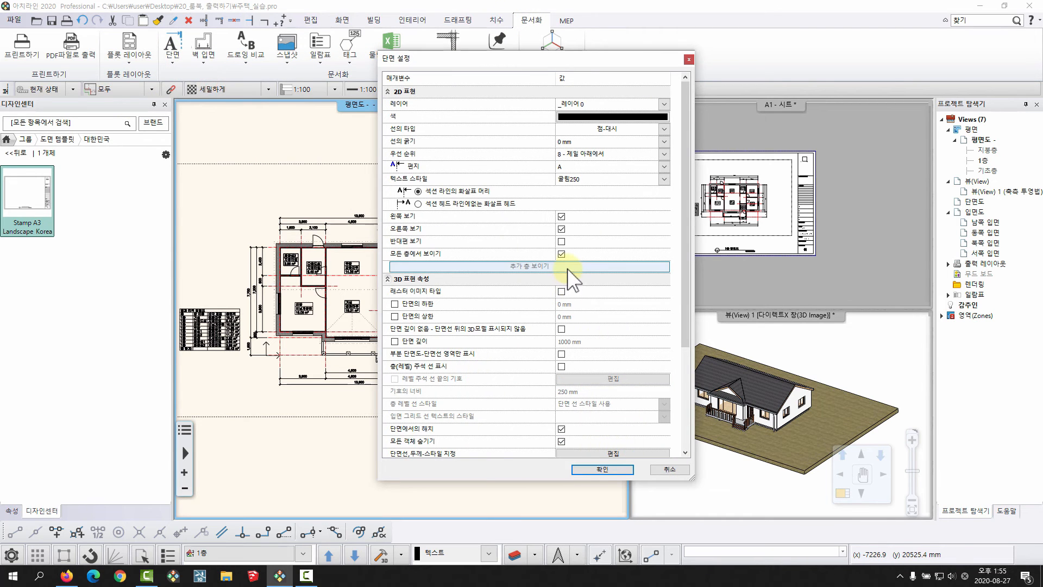
pyautogui.scroll(-3, 570, 278)
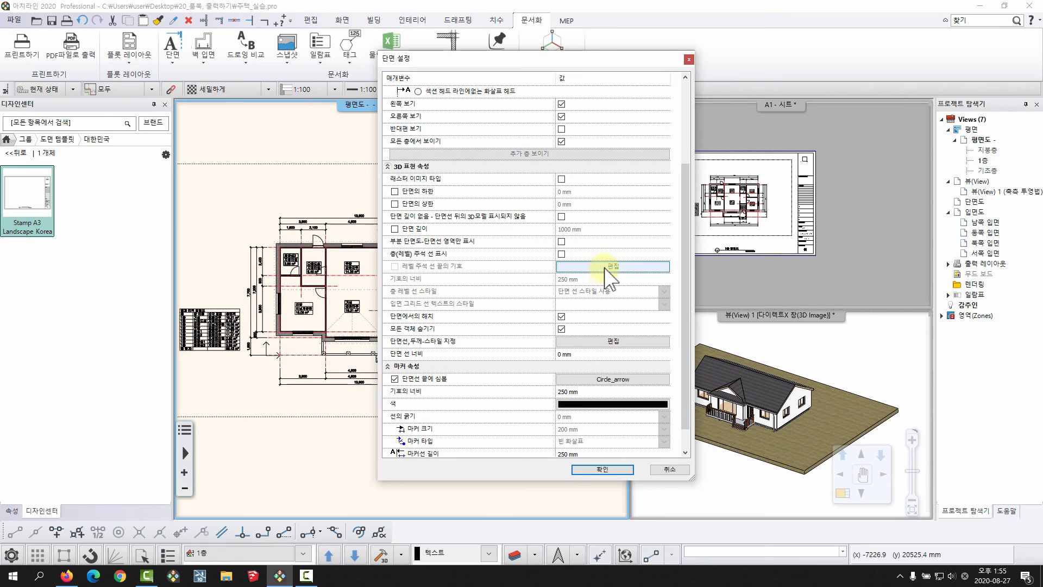
pyautogui.scroll(3, 507, 326)
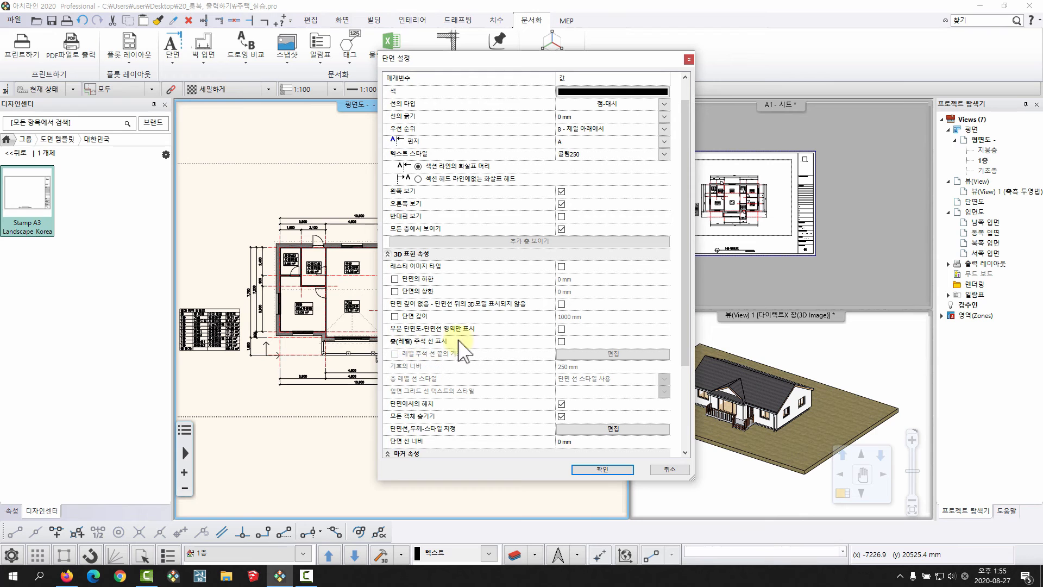
pyautogui.click(562, 340)
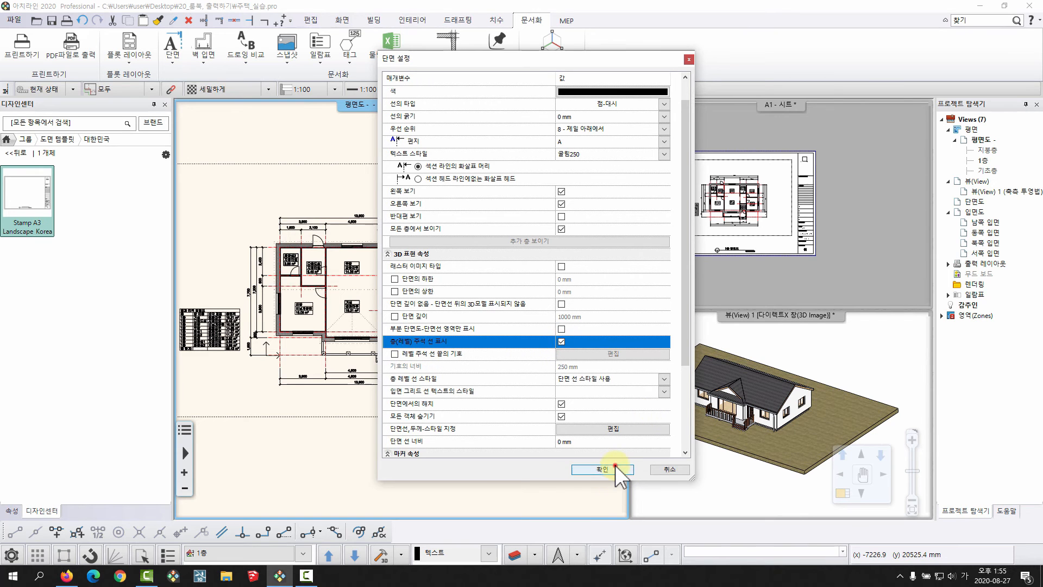
pyautogui.click(615, 465)
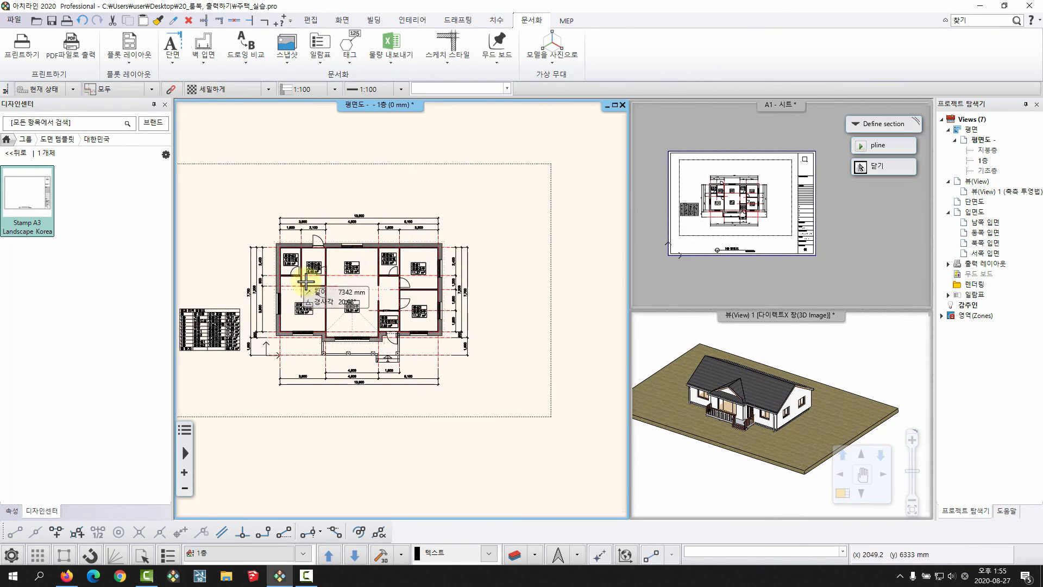
# Draw a vertical section line through the kitchen and living room, looking toward the right side of the house, and generate the section view.
pyautogui.scroll(2, 320, 264)
pyautogui.moveTo(373, 287); pyautogui.dragTo(353, 233, button='middle')
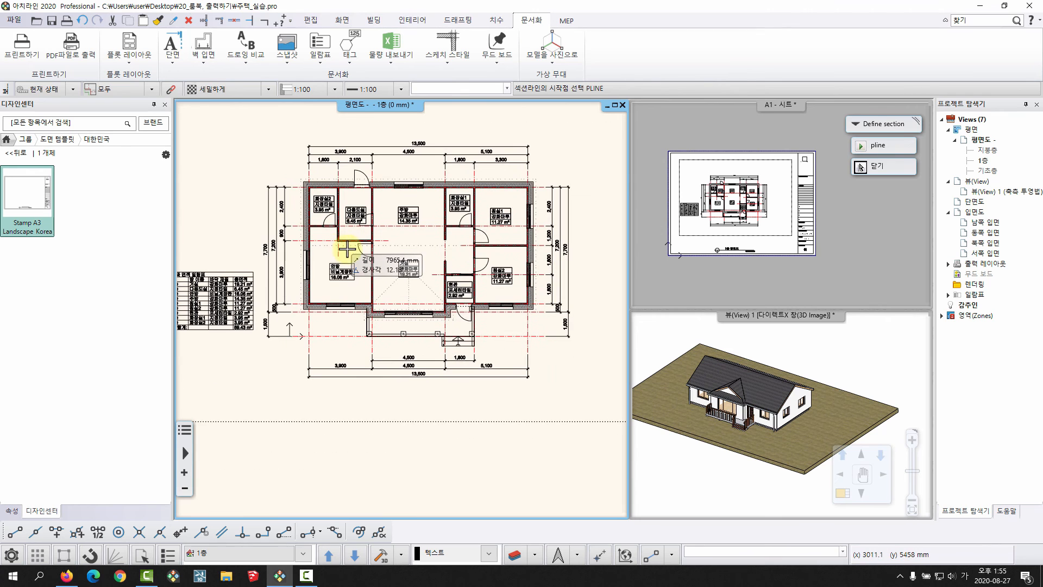
pyautogui.moveTo(394, 124); pyautogui.dragTo(379, 174, button='middle')
pyautogui.click(392, 144)
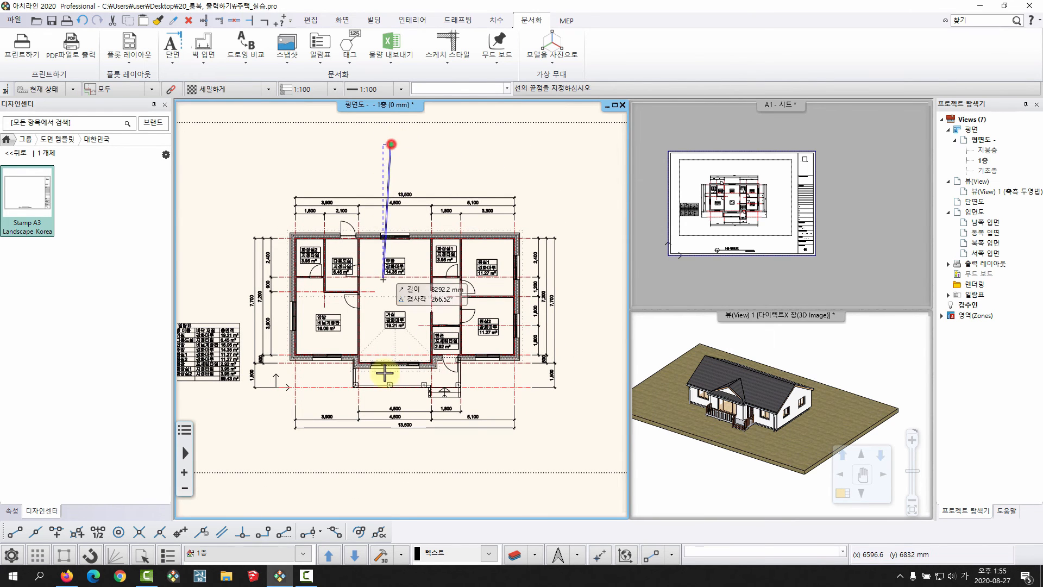
pyautogui.click(391, 478)
pyautogui.click(534, 316)
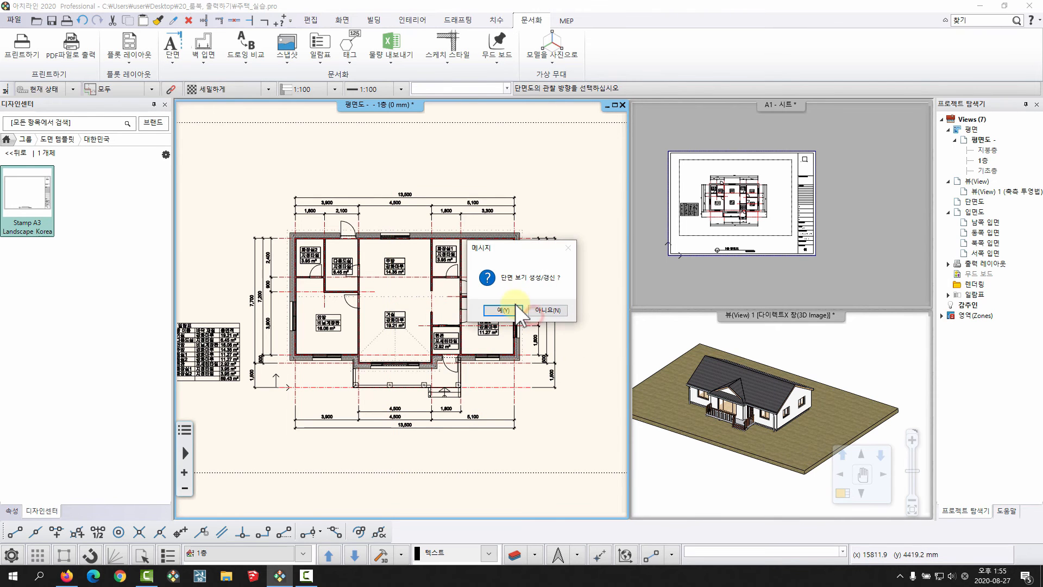
pyautogui.press('Return')
pyautogui.moveTo(543, 277); pyautogui.dragTo(527, 280, button='middle')
pyautogui.scroll(-1, 538, 283)
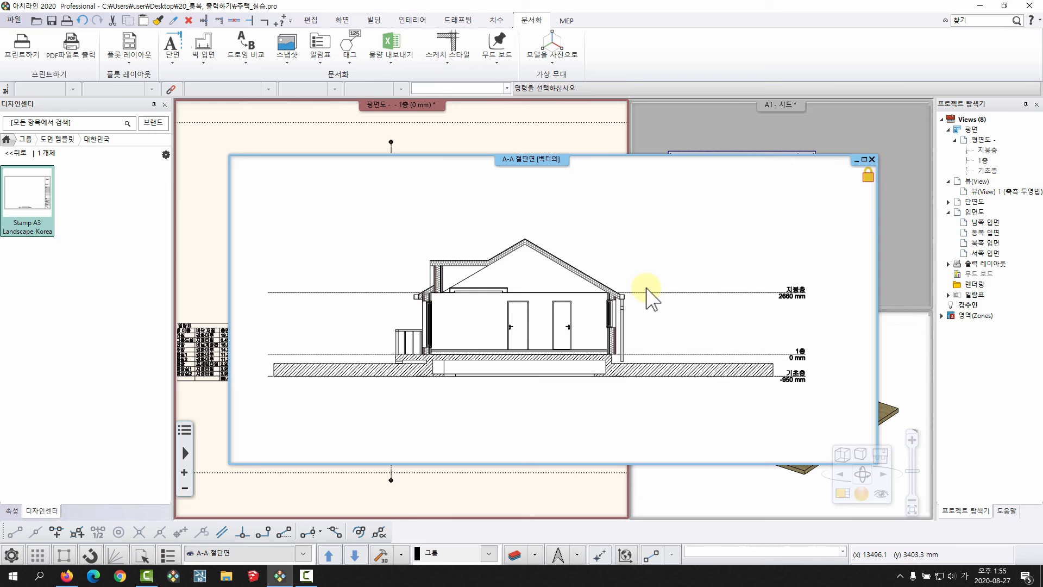
# Tile all open views together, then enlarge the A-A section view to fill the workspace.
pyautogui.click(525, 137)
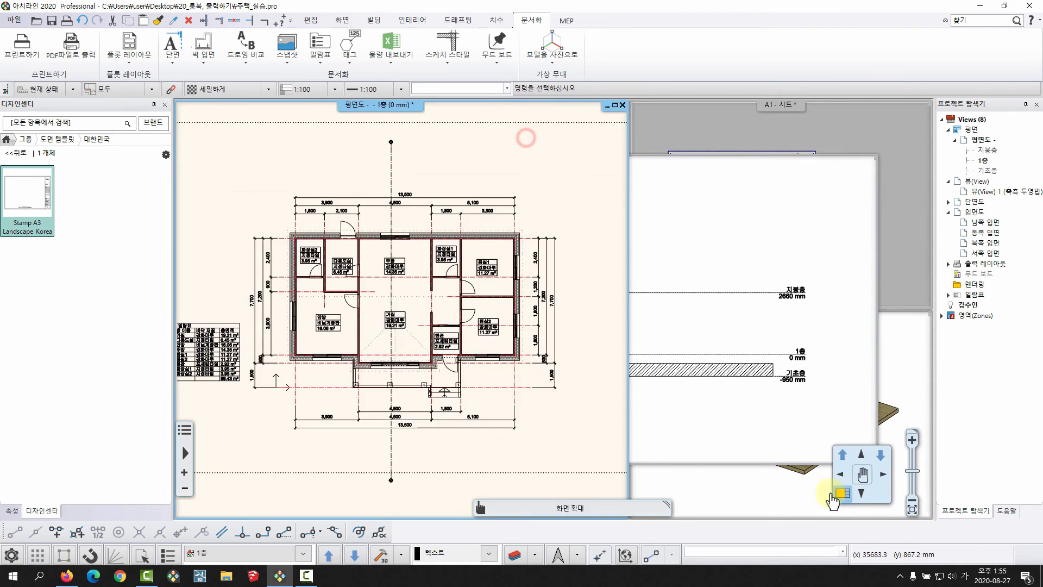
pyautogui.click(839, 495)
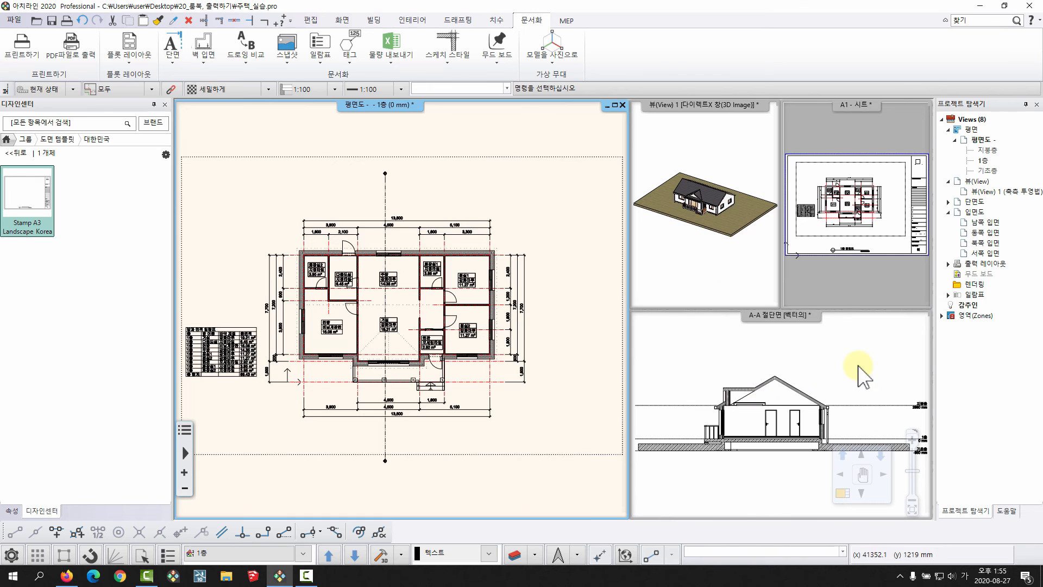
pyautogui.doubleClick(780, 316)
pyautogui.moveTo(262, 239); pyautogui.dragTo(434, 278, button='middle')
pyautogui.scroll(6, 434, 277)
pyautogui.moveTo(712, 255); pyautogui.dragTo(464, 303, button='middle')
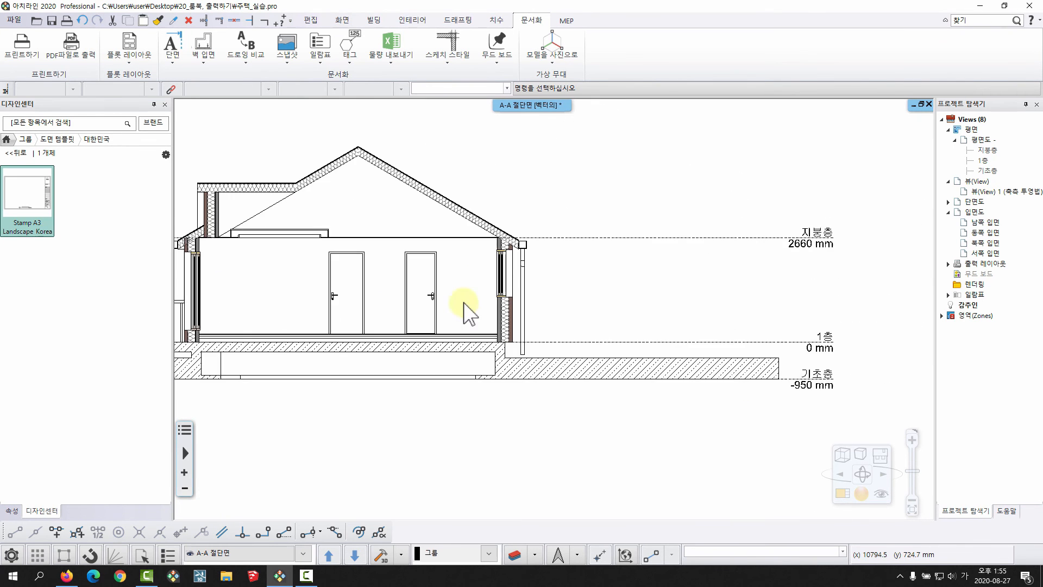
# Examine the ground slab and the roof in the A-A section by selecting each one, then clear the selection.
pyautogui.scroll(2, 549, 384)
pyautogui.click(550, 381)
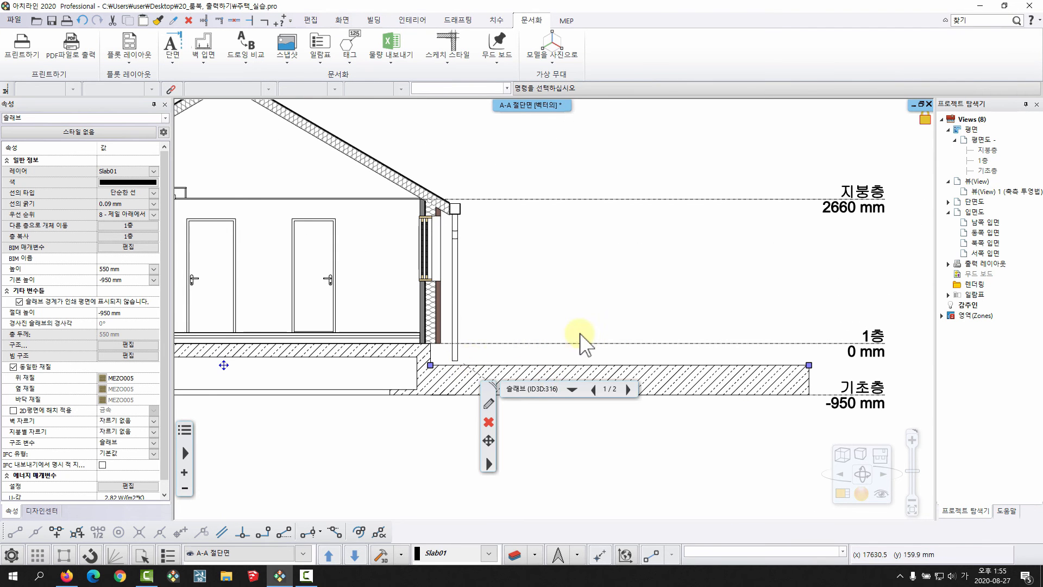
pyautogui.click(348, 154)
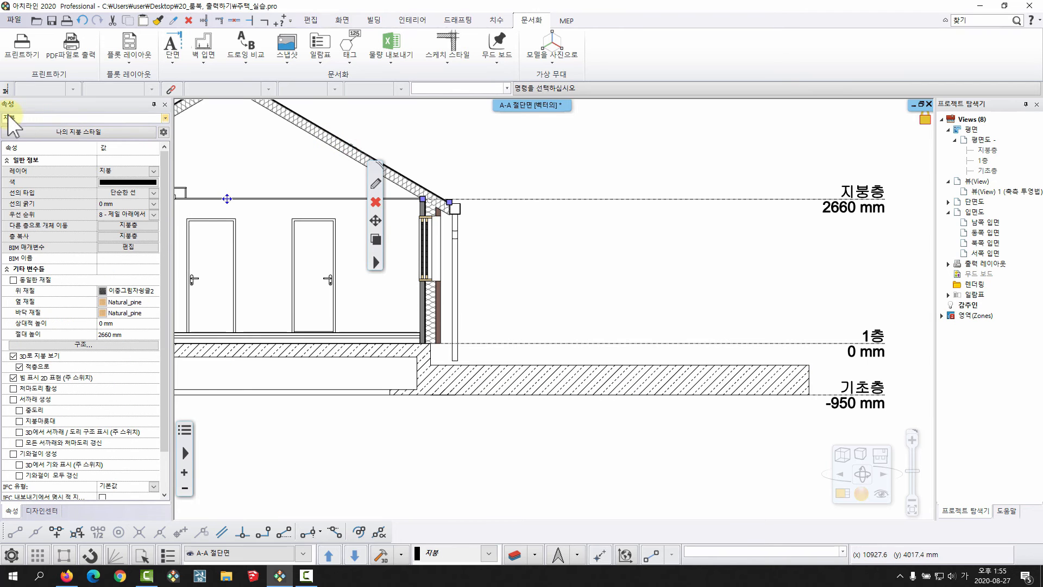
pyautogui.scroll(-3, 646, 296)
pyautogui.press('Escape')
pyautogui.moveTo(508, 298); pyautogui.dragTo(607, 303, button='middle')
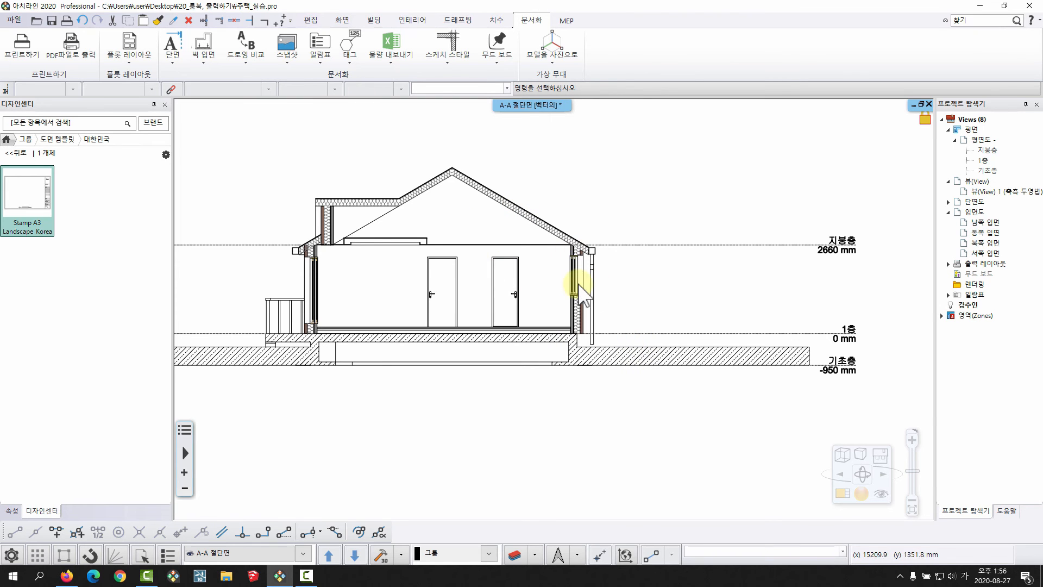
pyautogui.moveTo(578, 277); pyautogui.dragTo(536, 275, button='middle')
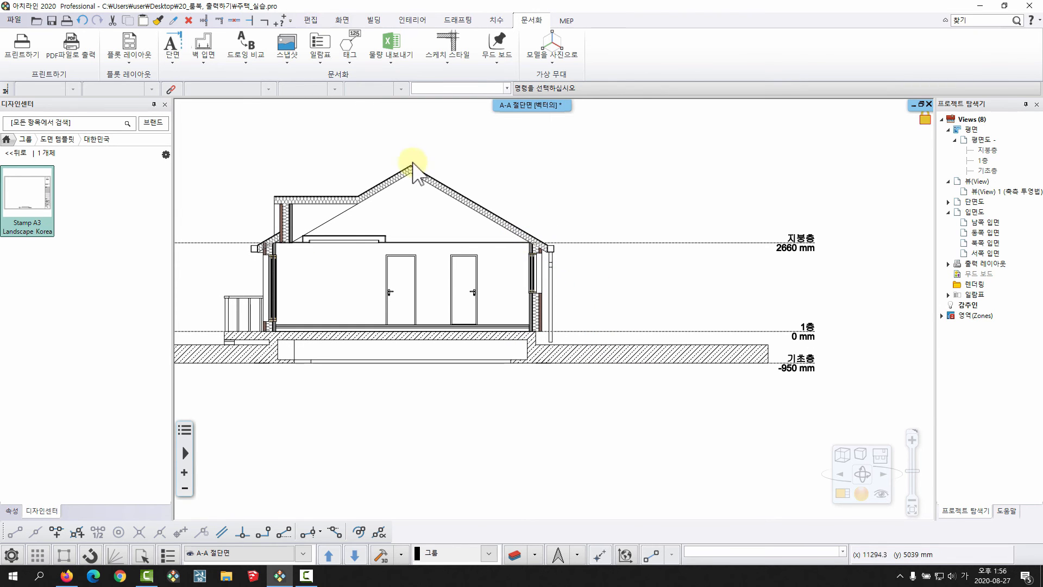
# Using the section height dimension with object snap on, place the reference height mark on the 1층 level line outside the right wall.
pyautogui.click(499, 18)
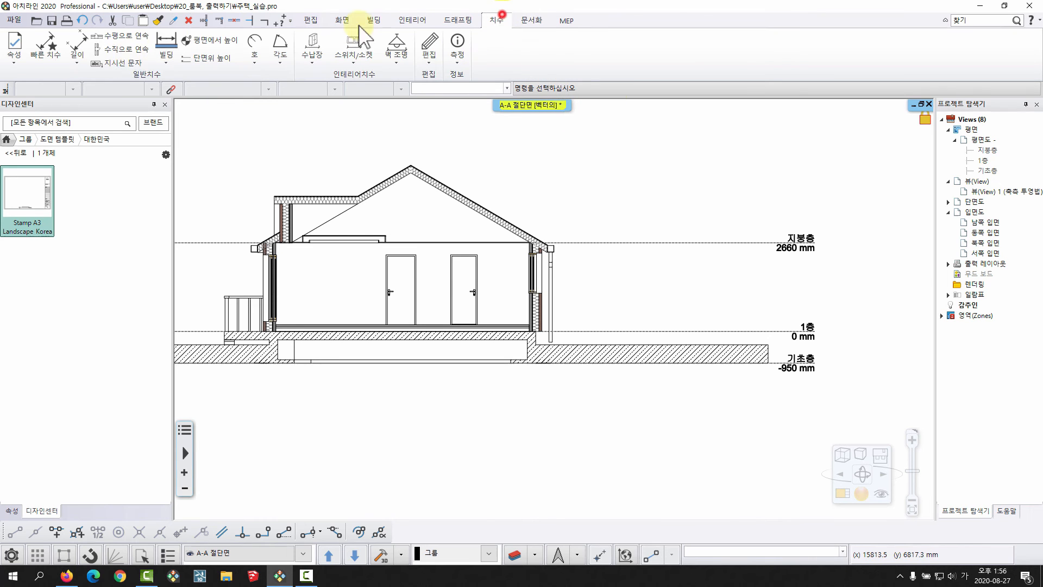
pyautogui.click(209, 59)
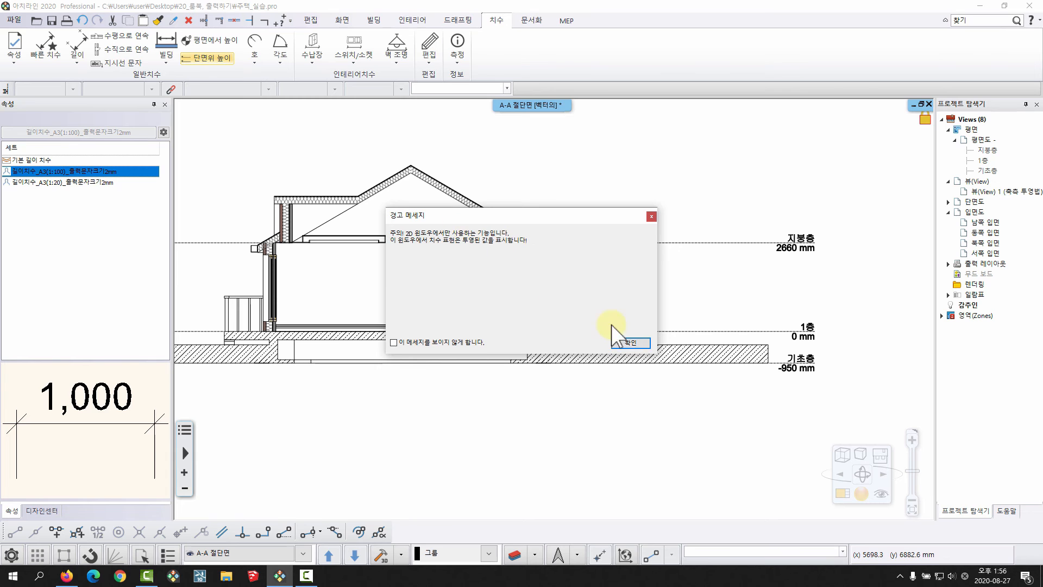
pyautogui.click(630, 342)
pyautogui.scroll(3, 530, 300)
pyautogui.scroll(3, 559, 344)
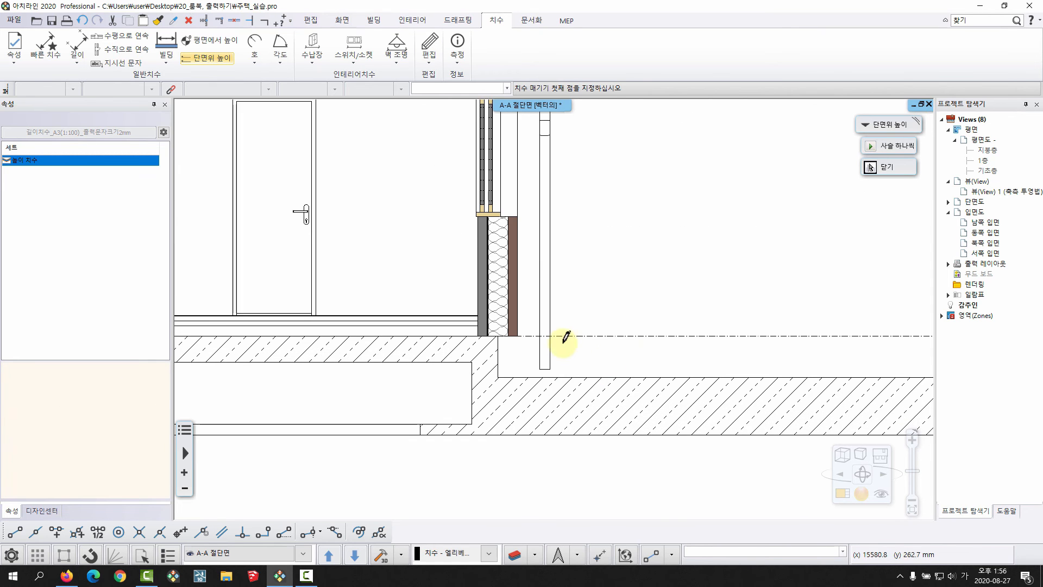
pyautogui.scroll(-5, 598, 353)
pyautogui.scroll(2, 468, 378)
pyautogui.scroll(-2, 461, 358)
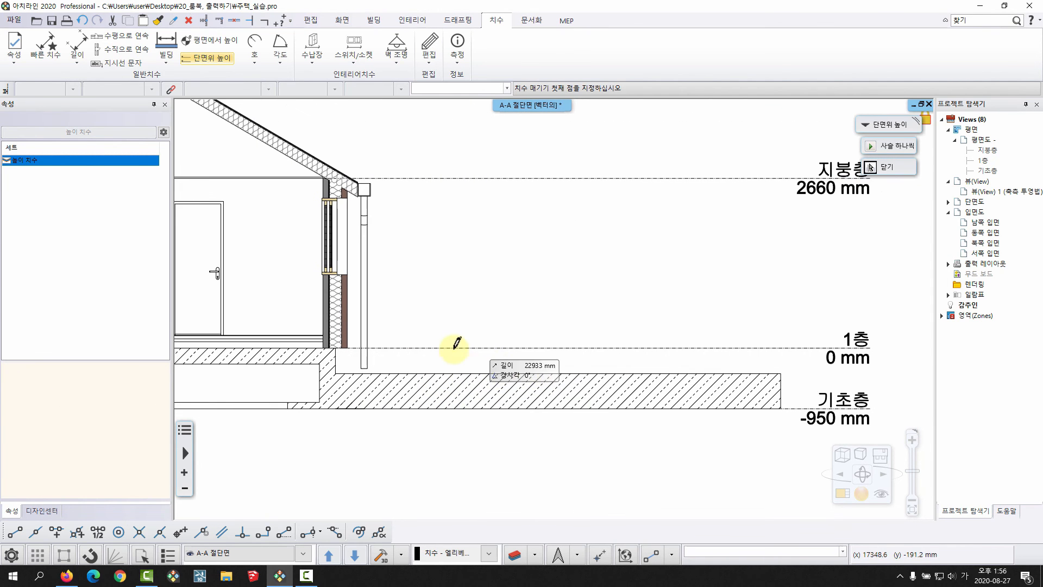
pyautogui.scroll(3, 389, 326)
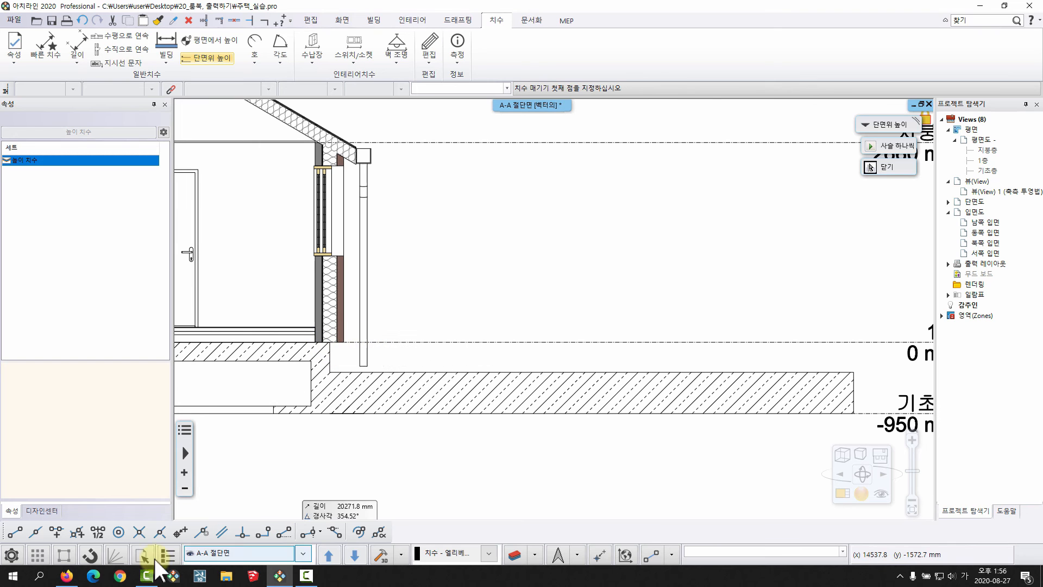
pyautogui.click(90, 554)
pyautogui.scroll(2, 263, 326)
pyautogui.click(369, 349)
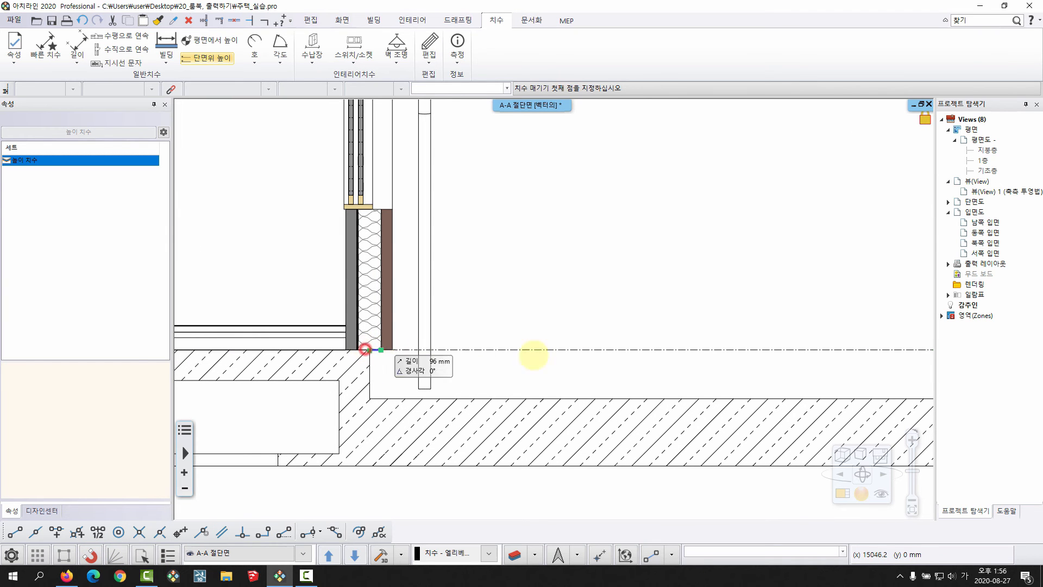
pyautogui.click(579, 348)
pyautogui.click(693, 346)
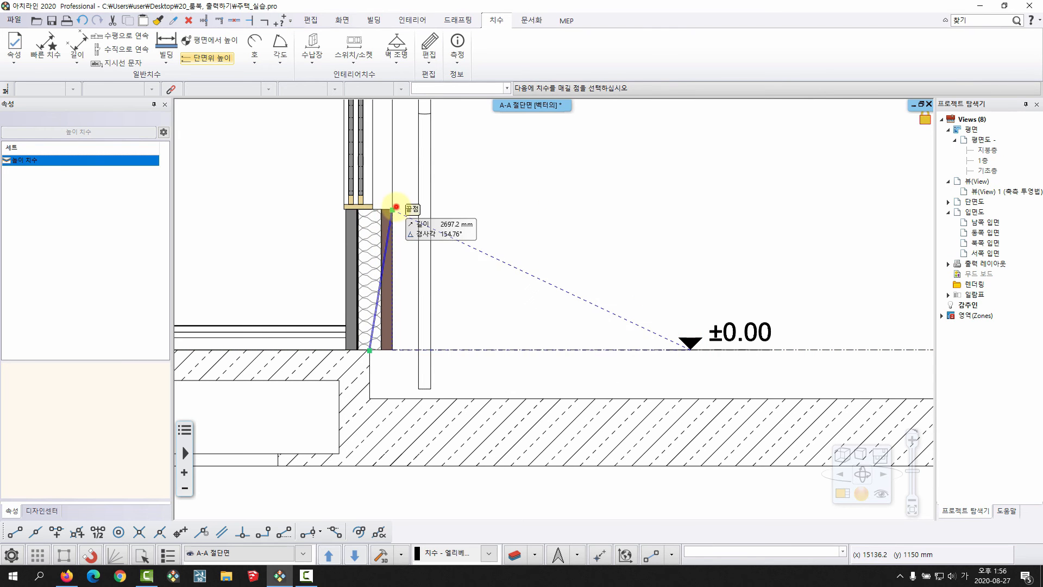
# Add height marks for the window sill, window head, roof ridge and front dormer roof, then finish the height dimension.
pyautogui.click(388, 209)
pyautogui.moveTo(466, 154); pyautogui.dragTo(466, 305, button='middle')
pyautogui.click(401, 244)
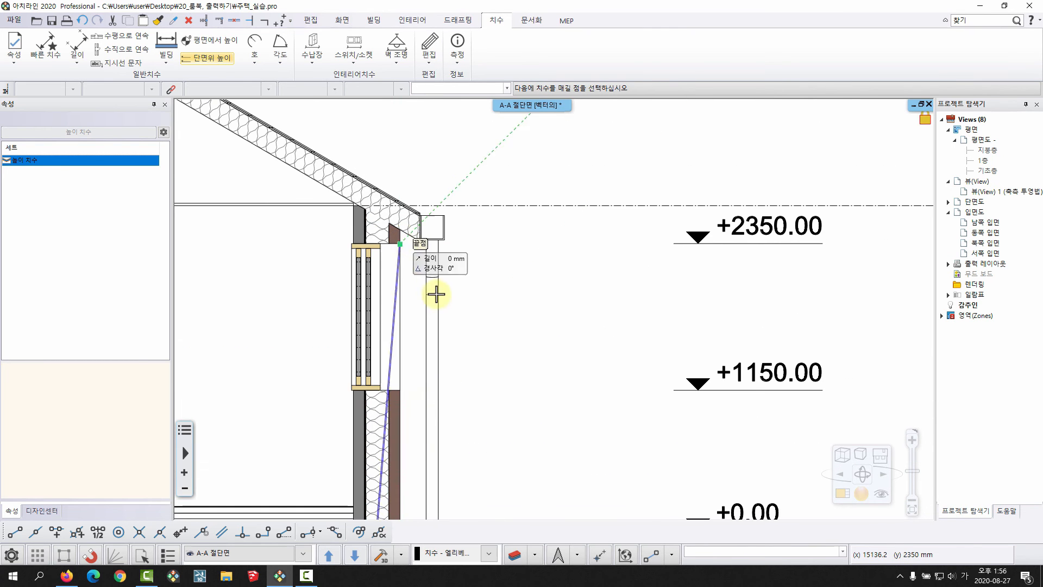
pyautogui.moveTo(478, 257); pyautogui.dragTo(532, 329, button='middle')
pyautogui.scroll(-3, 531, 329)
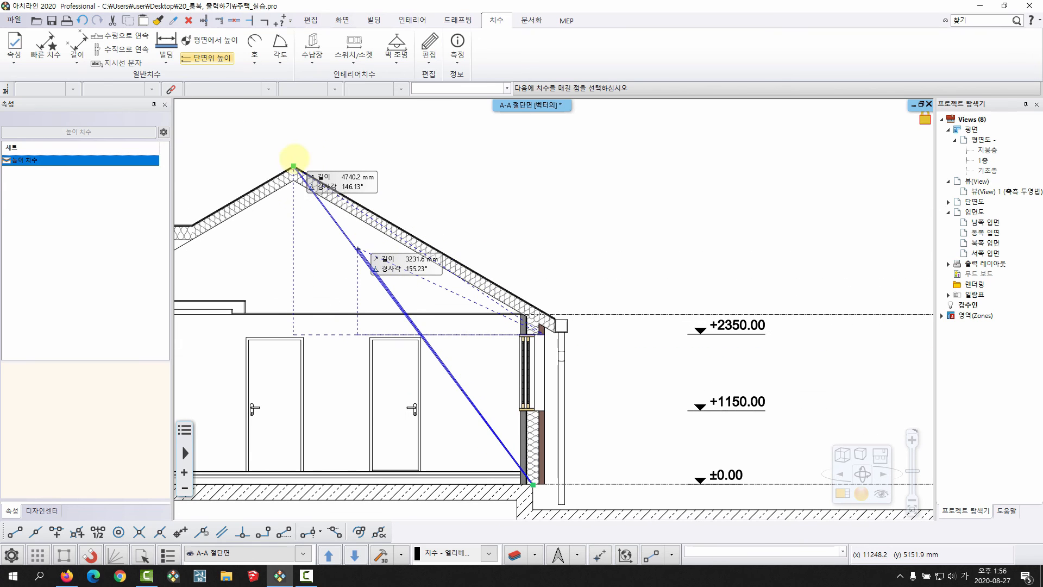
pyautogui.click(293, 166)
pyautogui.scroll(-2, 568, 306)
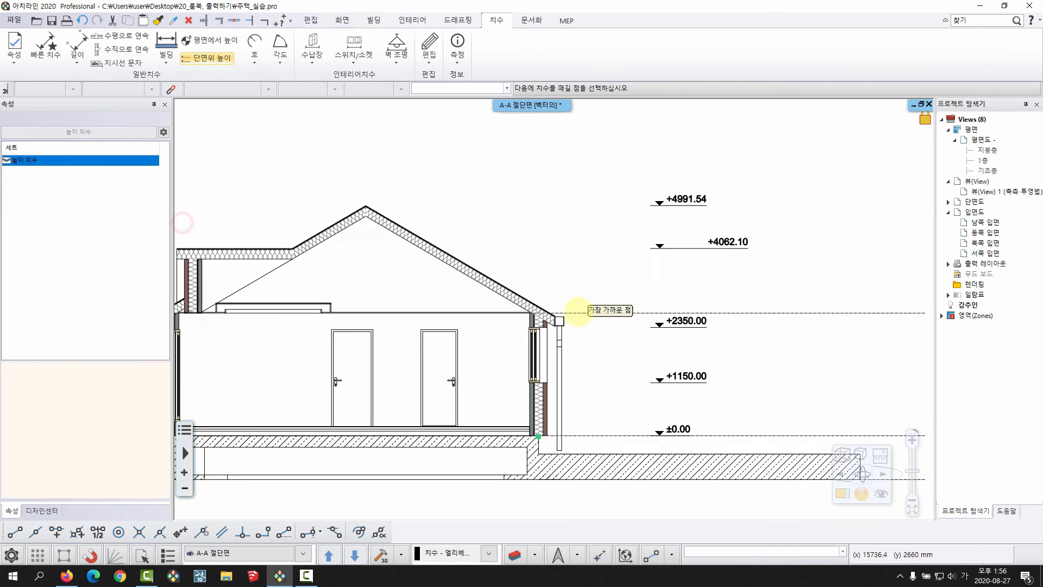
pyautogui.moveTo(572, 311); pyautogui.dragTo(620, 258, button='middle')
pyautogui.rightClick(618, 258)
pyautogui.rightClick(668, 309)
pyautogui.scroll(-5, 668, 307)
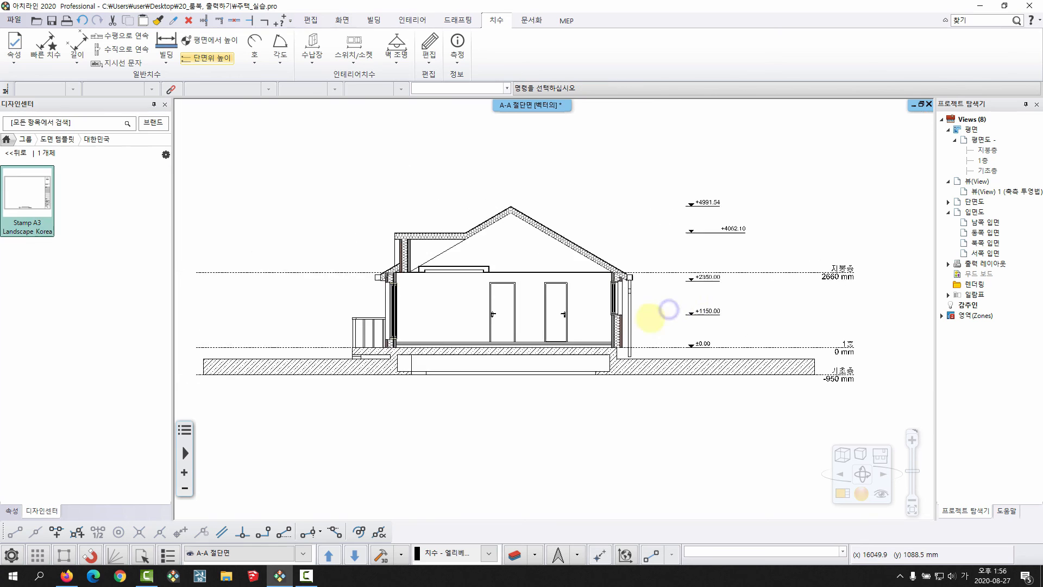
# Return to the tiled view arrangement and fit the whole A-A section inside its window.
pyautogui.press('space')
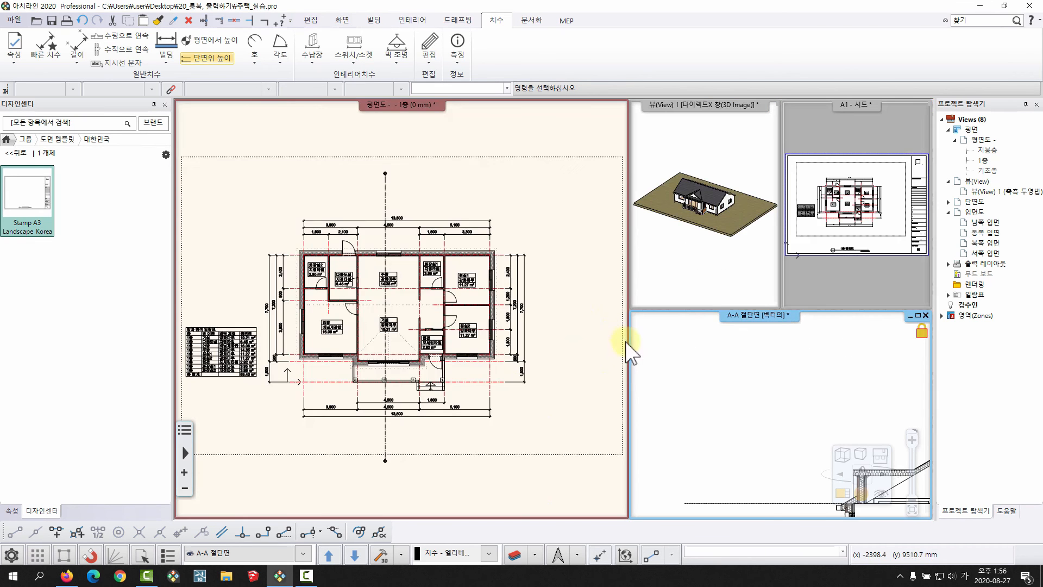
pyautogui.scroll(-3, 708, 433)
pyautogui.moveTo(877, 471); pyautogui.dragTo(756, 392, button='middle')
pyautogui.scroll(-1, 782, 404)
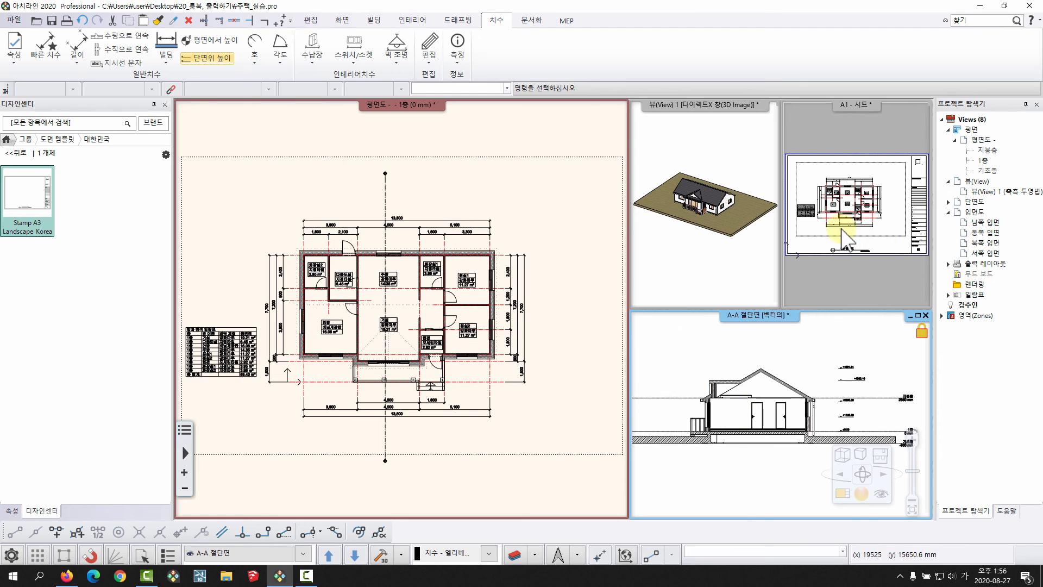
# Enlarge the A1 sheet view to fill the workspace, leaving empty space beside the existing floor plan sheet.
pyautogui.click(852, 131)
pyautogui.press('space')
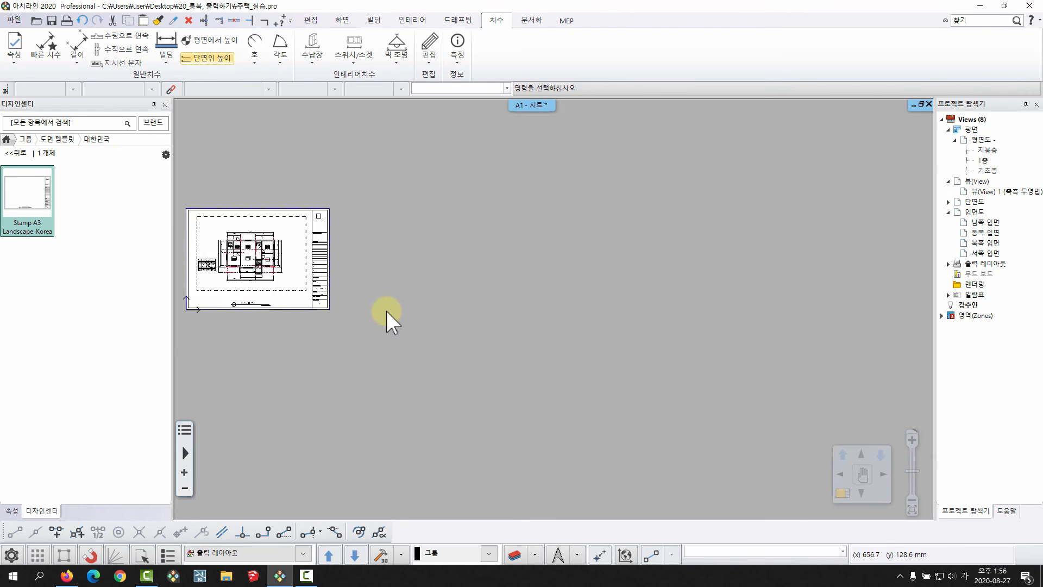
pyautogui.moveTo(386, 311); pyautogui.dragTo(483, 387, button='middle')
pyautogui.scroll(2, 428, 299)
pyautogui.moveTo(398, 263); pyautogui.dragTo(429, 235, button='middle')
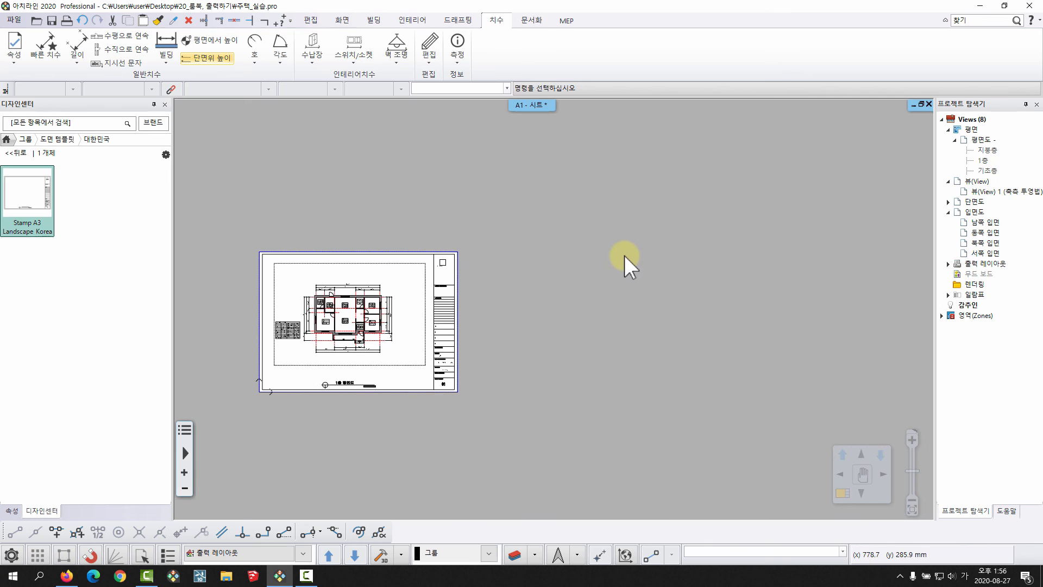
# Prepare another ISO A3 297x420 mm landscape page without a stamp and add it to the existing sheet layout.
pyautogui.click(532, 20)
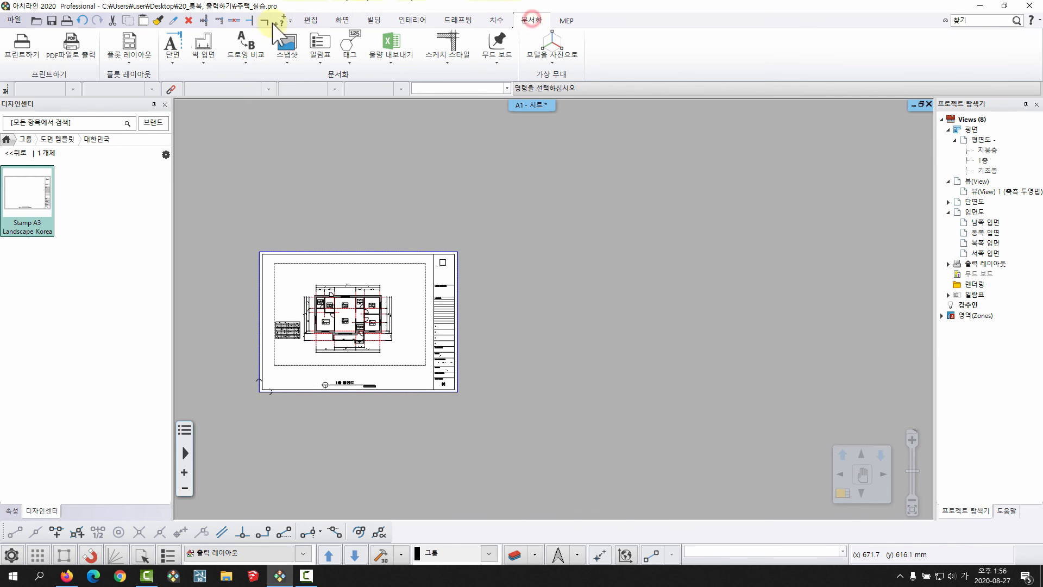
pyautogui.click(130, 56)
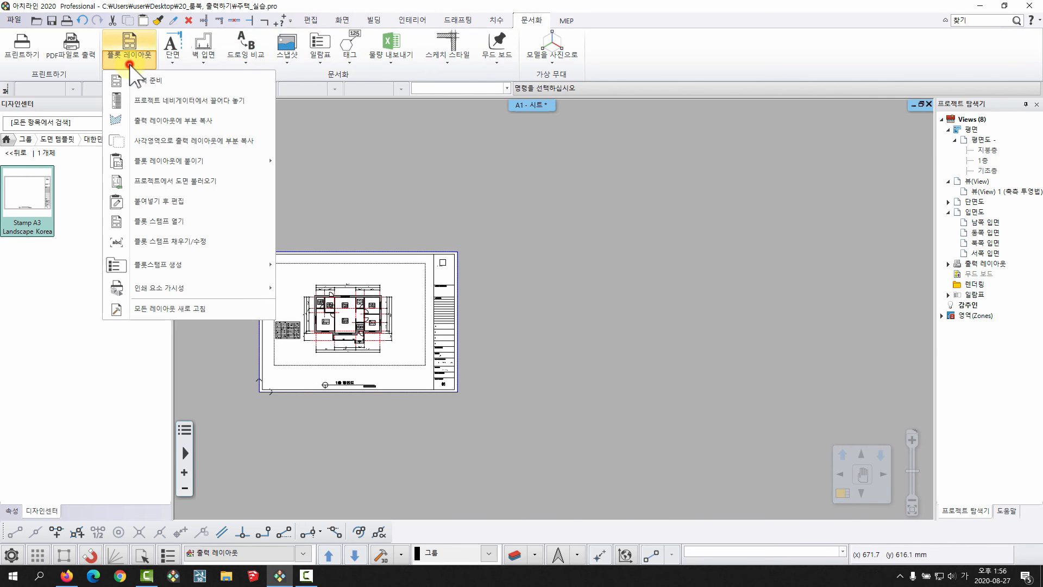
pyautogui.click(152, 86)
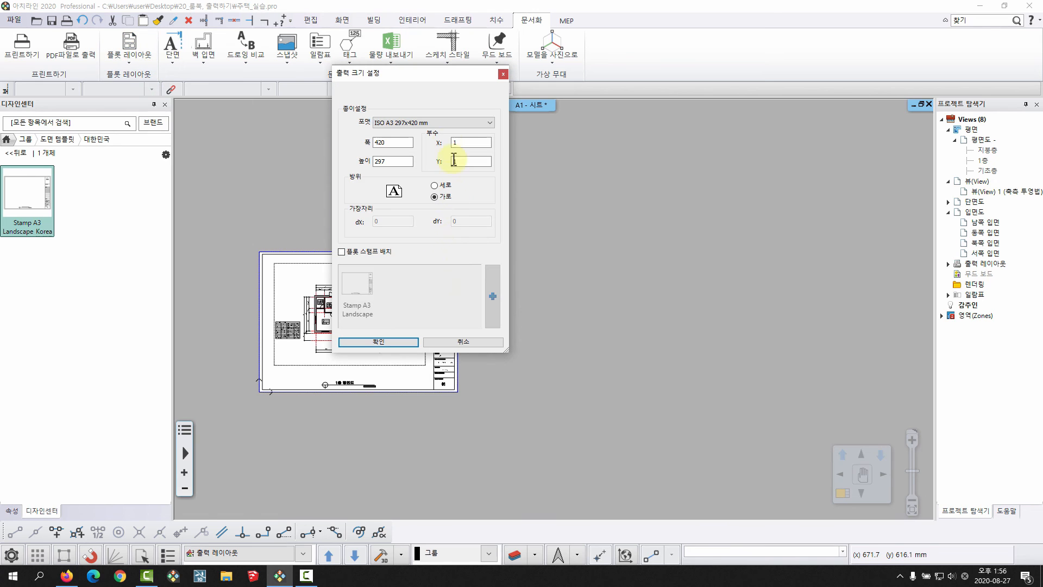
pyautogui.click(378, 342)
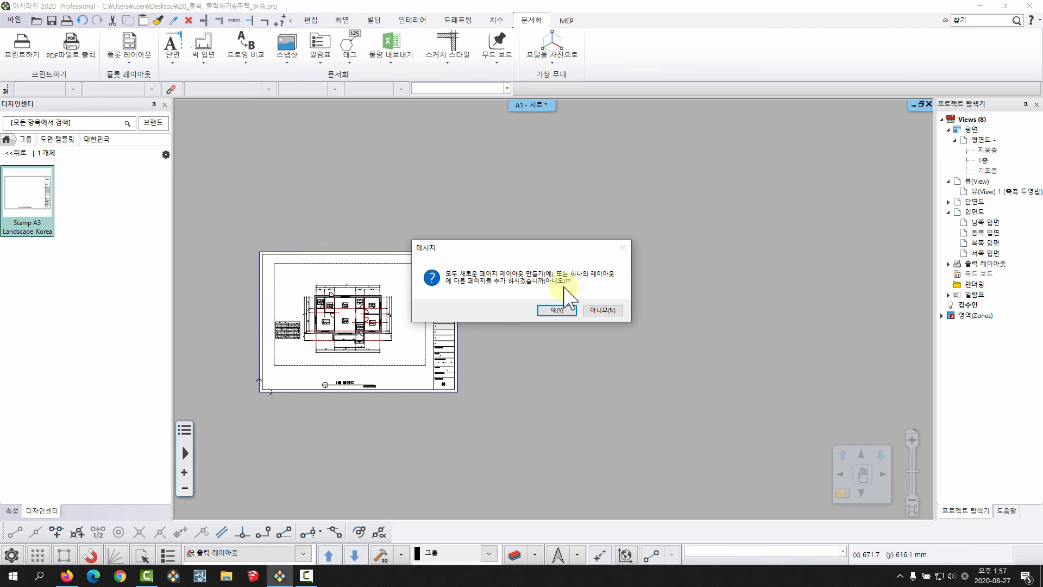
pyautogui.click(611, 312)
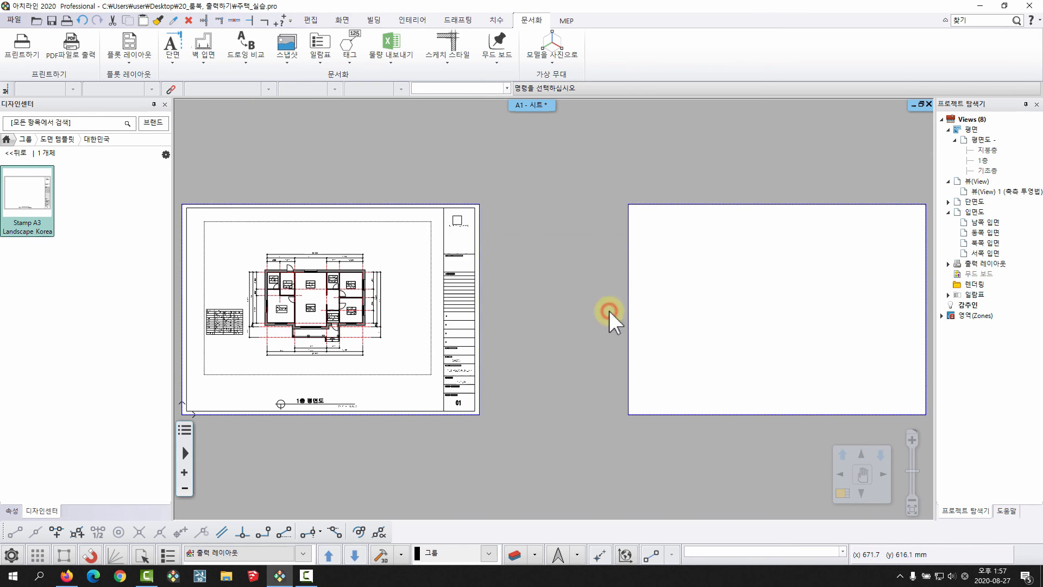
# Place the Stamp A3 Landscape Korean title block at the blank page's lower-left corner, accepting its default parameter values.
pyautogui.moveTo(847, 323); pyautogui.dragTo(794, 320, button='middle')
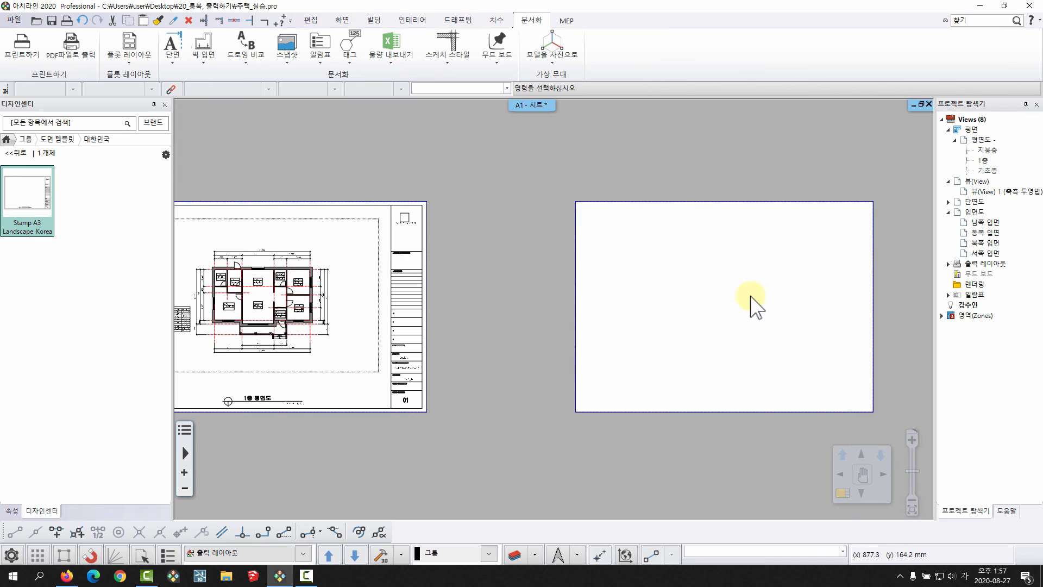
pyautogui.scroll(-2, 821, 288)
pyautogui.moveTo(821, 287); pyautogui.dragTo(711, 291, button='middle')
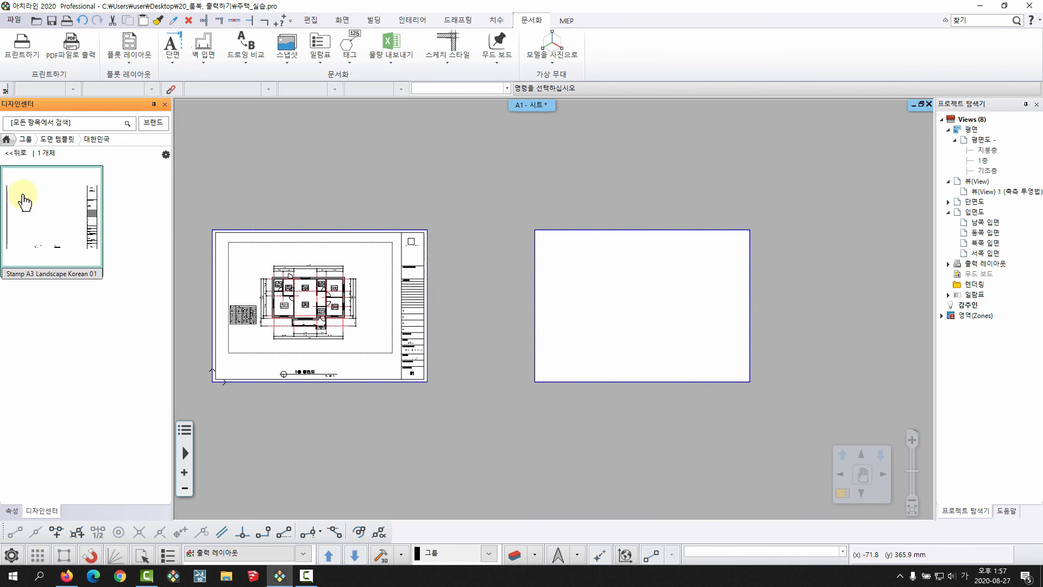
pyautogui.moveTo(23, 198); pyautogui.dragTo(522, 346)
pyautogui.click(533, 380)
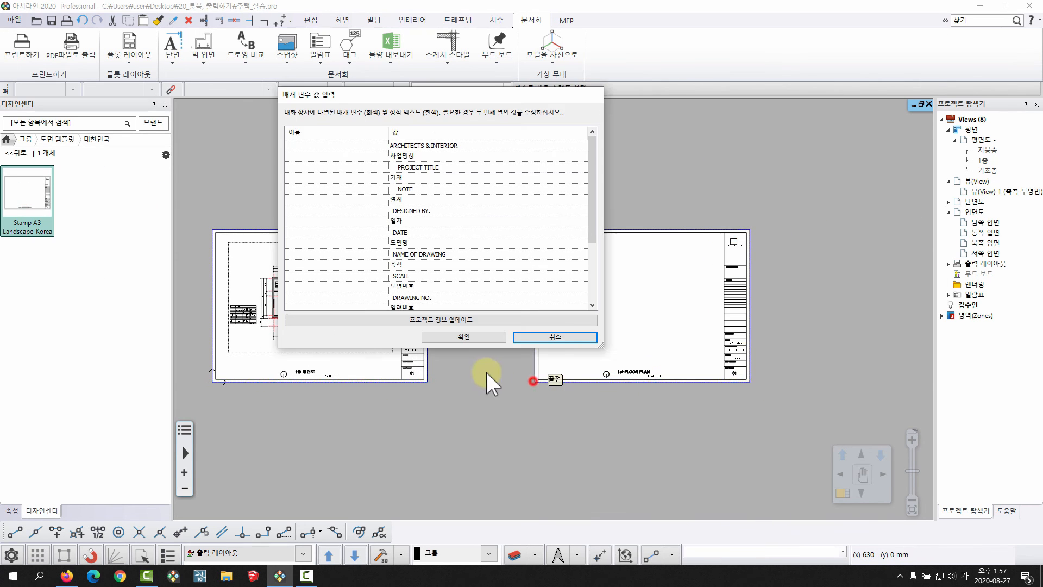
pyautogui.click(471, 334)
pyautogui.moveTo(666, 330); pyautogui.dragTo(620, 333, button='middle')
pyautogui.rightClick(620, 333)
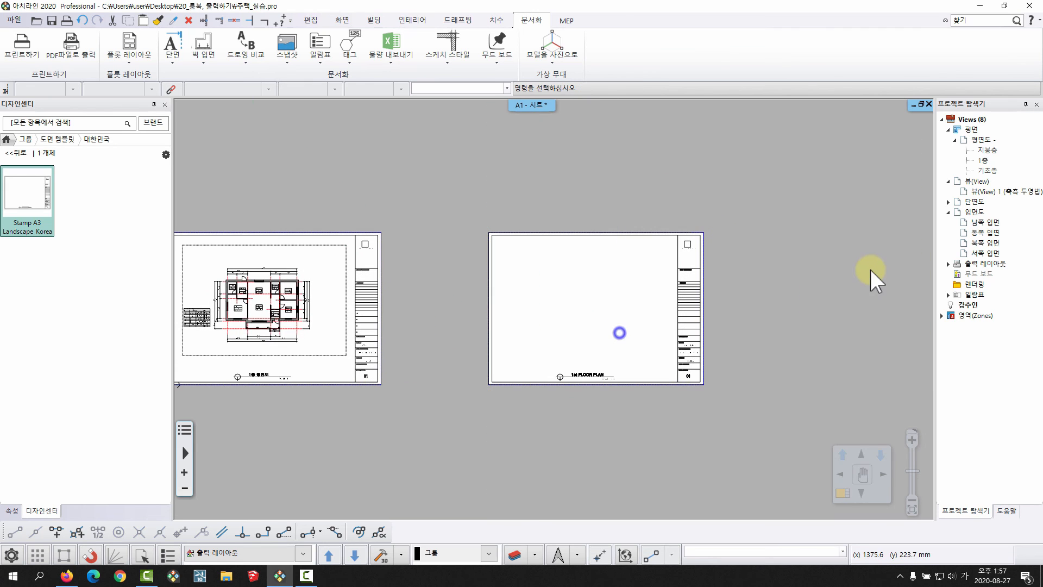
# Place the A-A section (A-A 절단면) at 1:100 scale in the middle of the new sheet.
pyautogui.click(976, 128)
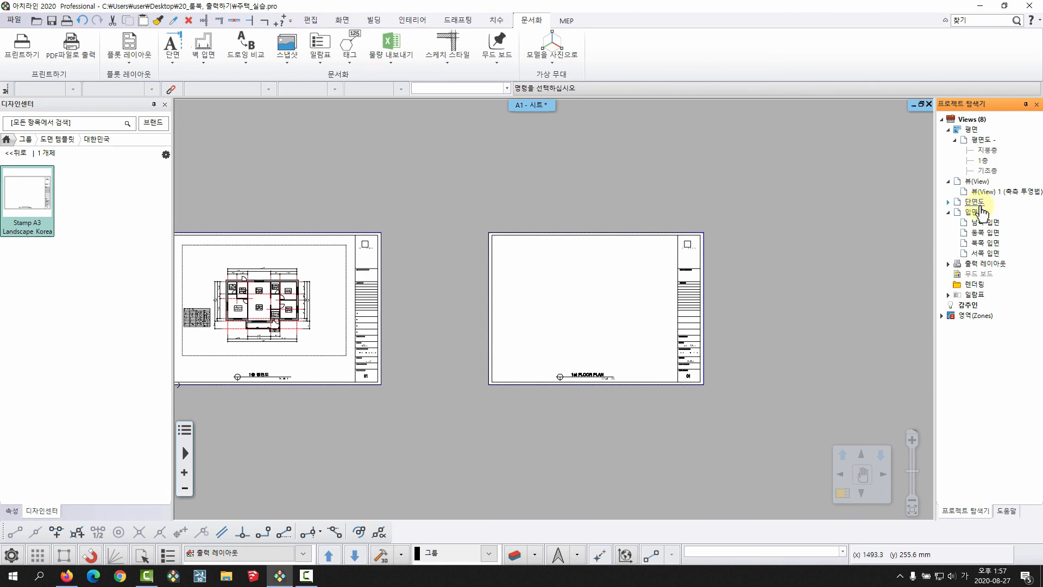
pyautogui.click(947, 203)
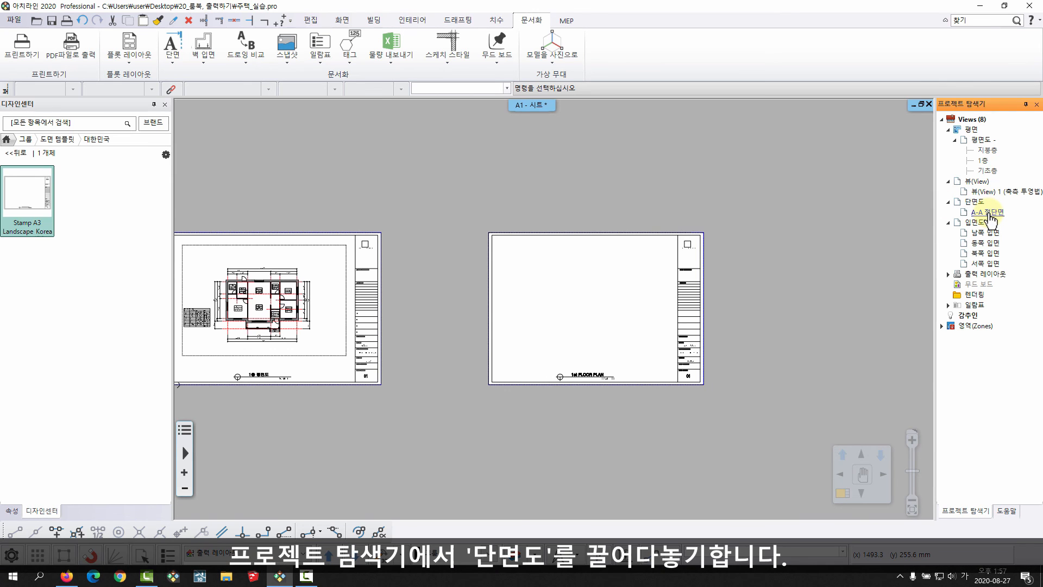
pyautogui.moveTo(989, 218); pyautogui.dragTo(607, 290)
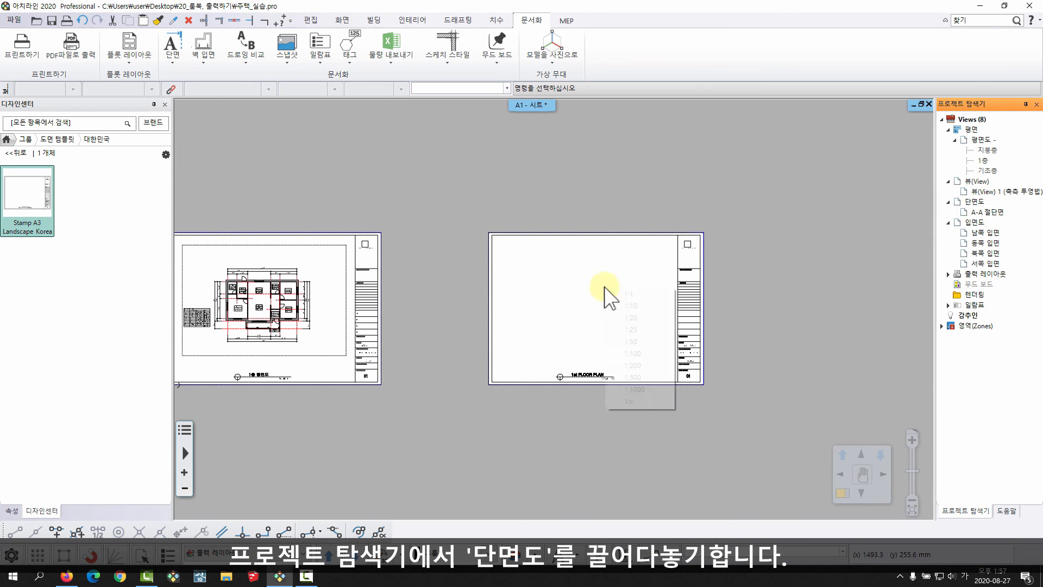
pyautogui.click(632, 354)
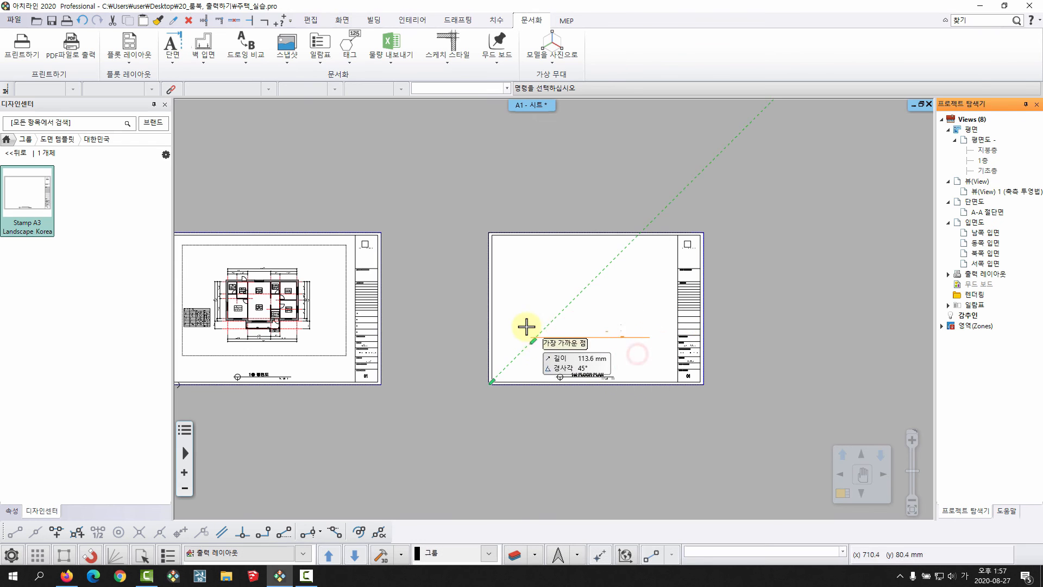
pyautogui.scroll(2, 529, 326)
pyautogui.click(523, 321)
pyautogui.scroll(2, 625, 303)
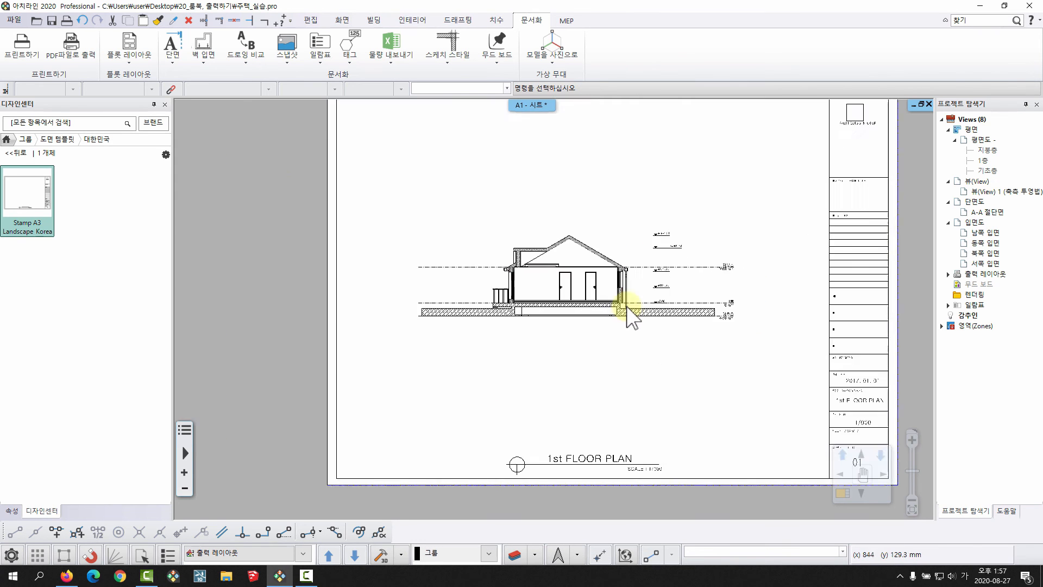
pyautogui.scroll(-3, 757, 321)
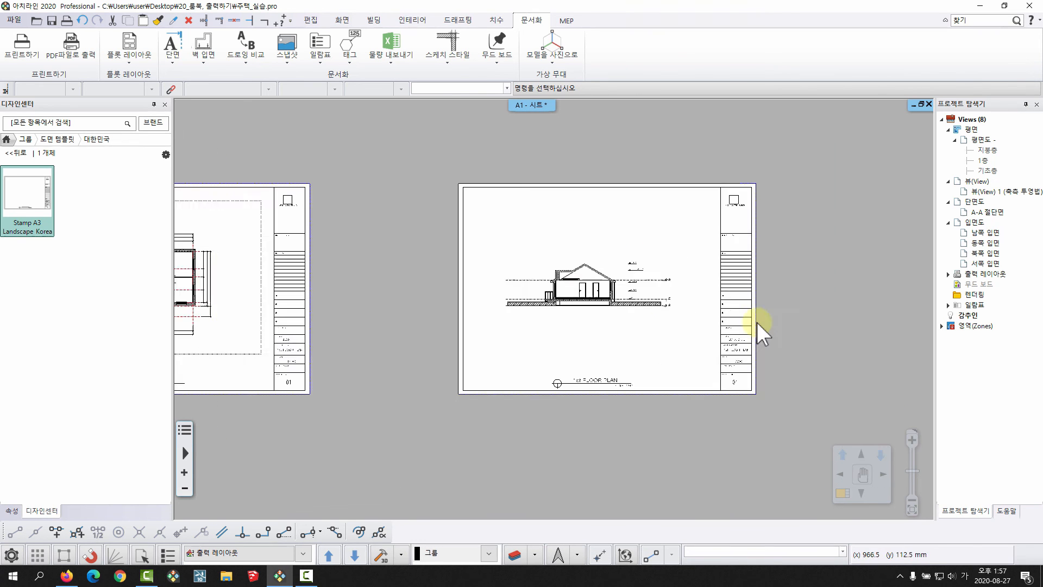
# Offset the left boundary edge of the placed A-A section inward, toward the house, to crop the excess ground and level lines.
pyautogui.click(586, 379)
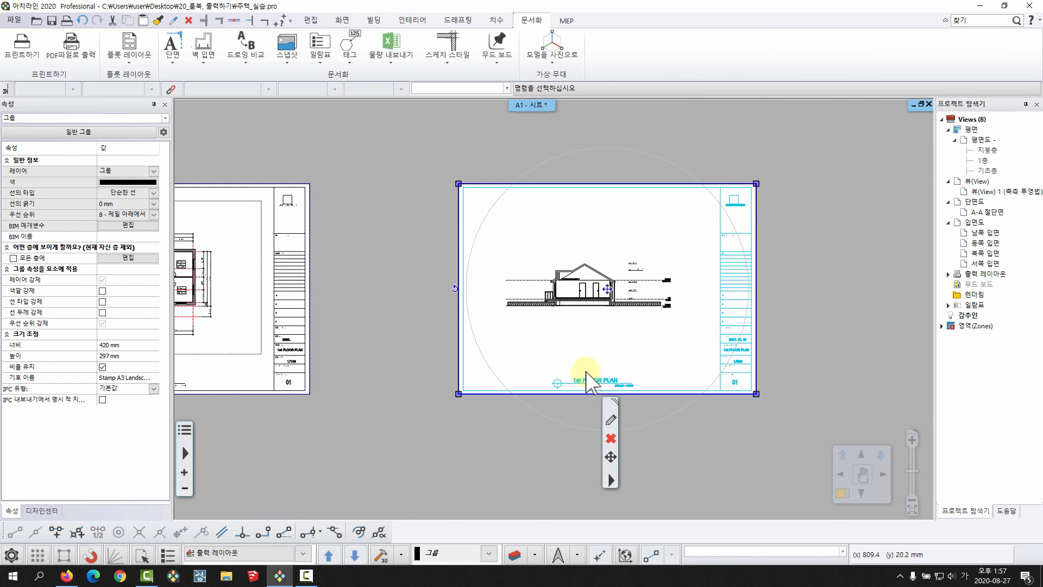
pyautogui.click(586, 279)
pyautogui.click(504, 283)
pyautogui.click(531, 291)
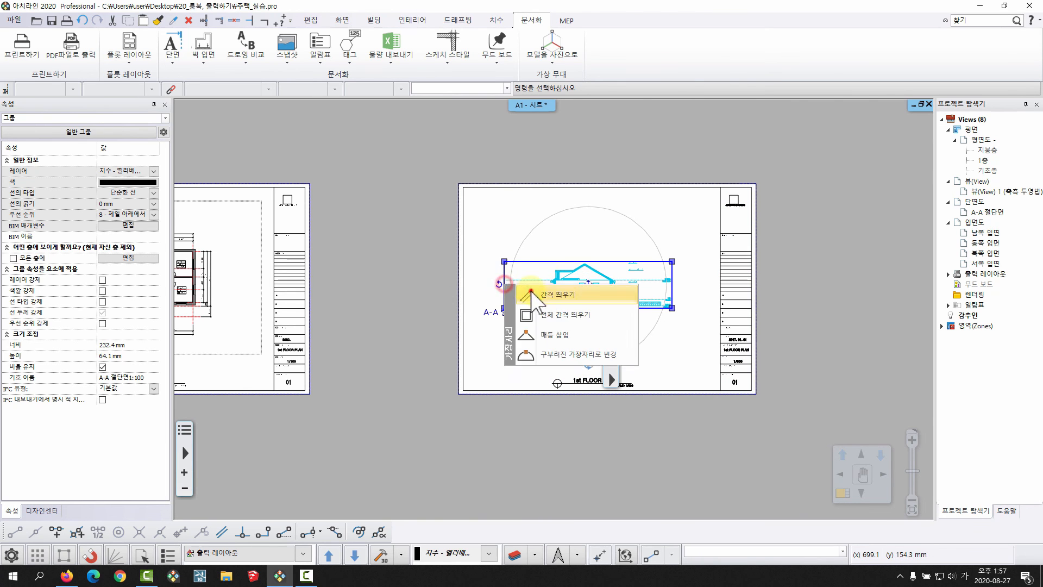
pyautogui.click(525, 284)
# Start a PDF output of the sheets and set its output file to 출력테스트.pdf on the desktop.
pyautogui.moveTo(614, 338); pyautogui.dragTo(691, 340, button='middle')
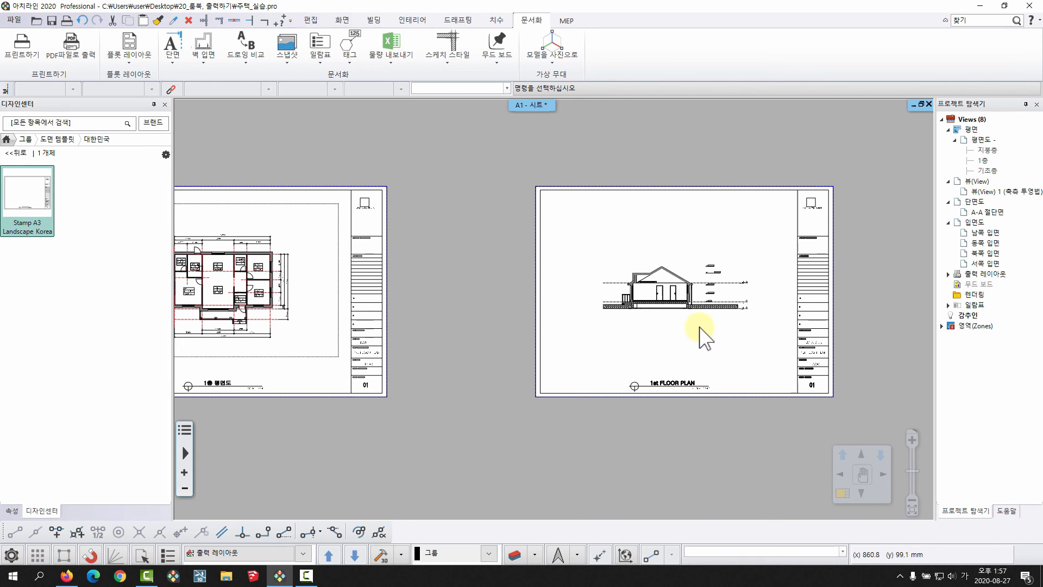
pyautogui.scroll(-1, 699, 327)
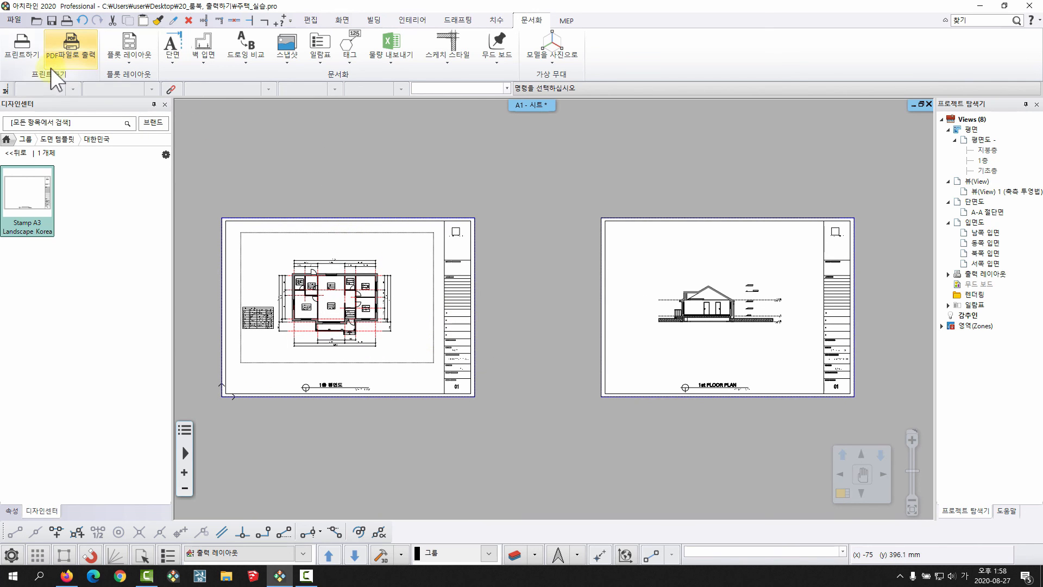
pyautogui.click(76, 44)
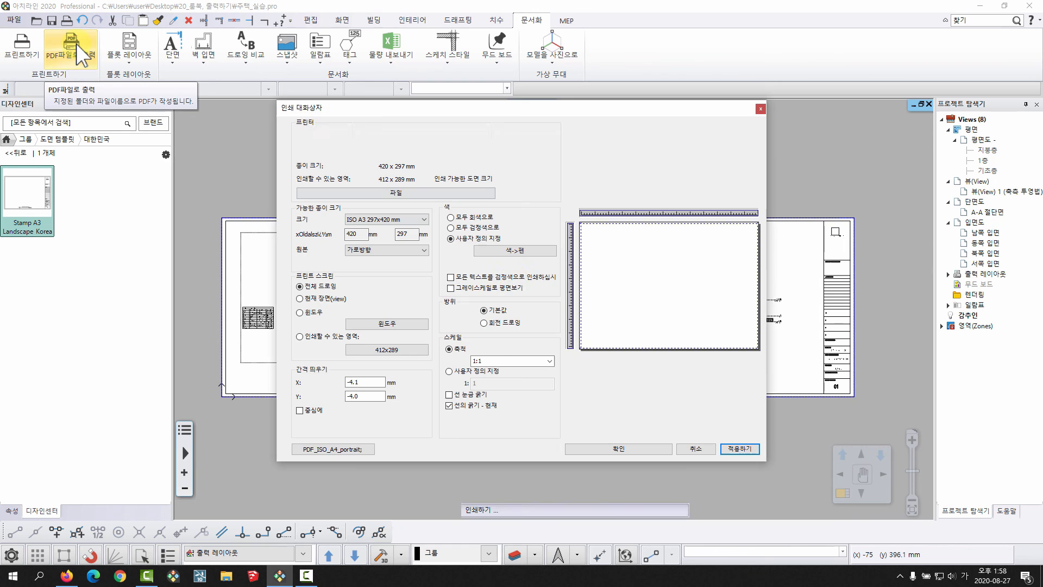
pyautogui.click(388, 192)
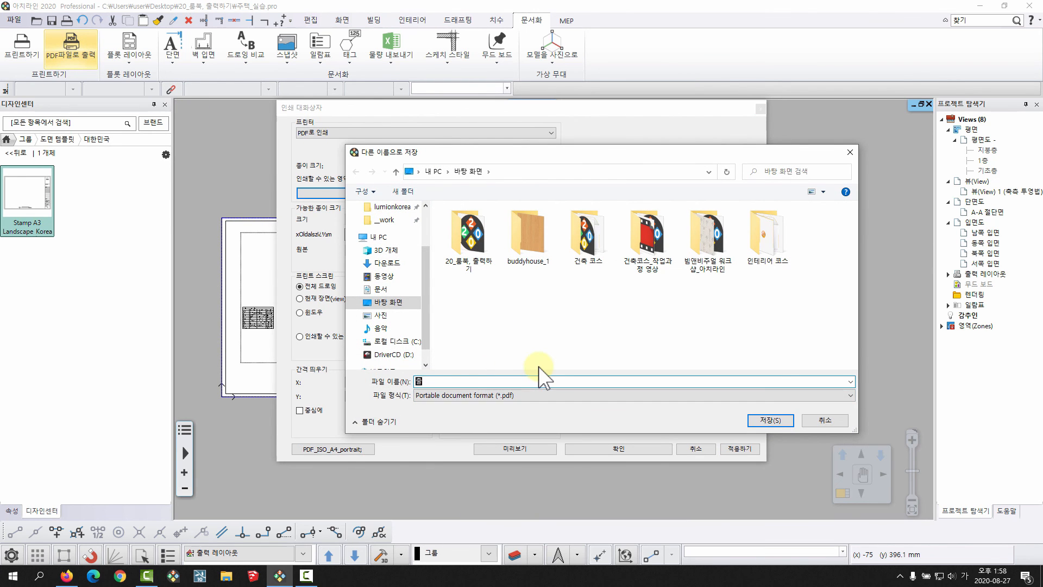
pyautogui.press('Return')
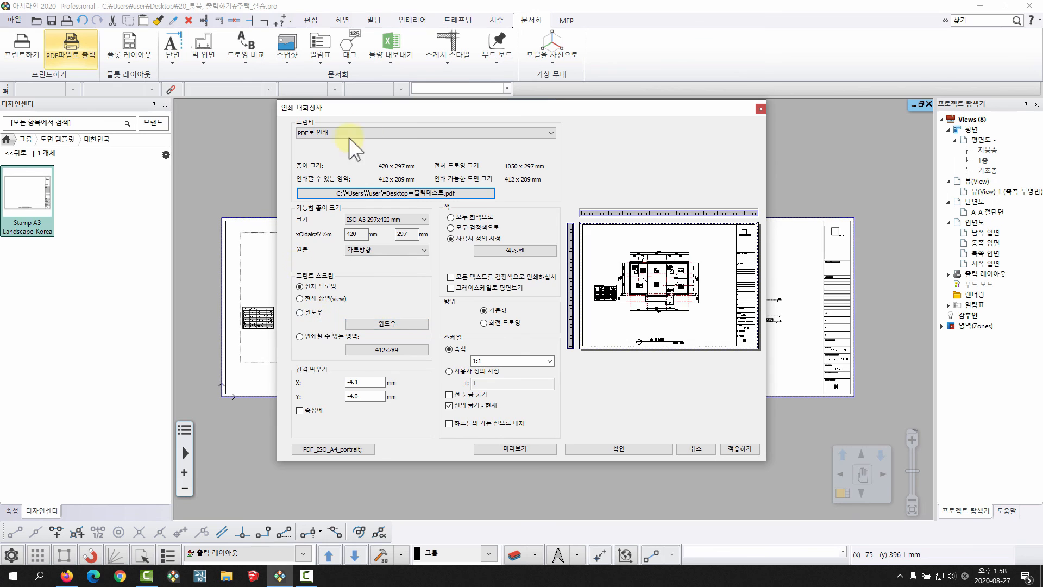
# Set the print area to a window spanning opposite corners of the first-floor plan sheet.
pyautogui.moveTo(412, 112); pyautogui.dragTo(581, 95)
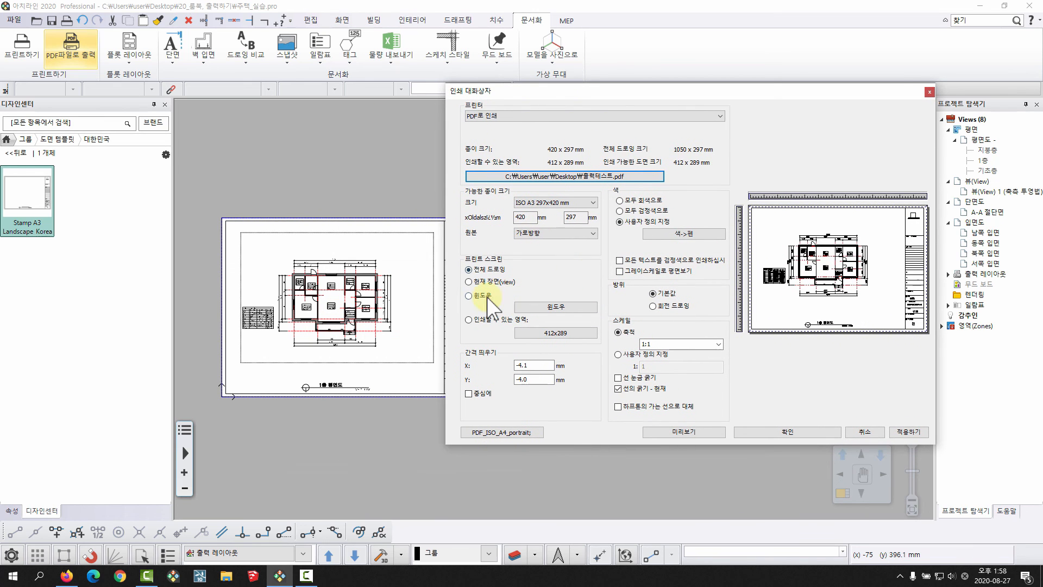
pyautogui.click(472, 295)
pyautogui.click(559, 307)
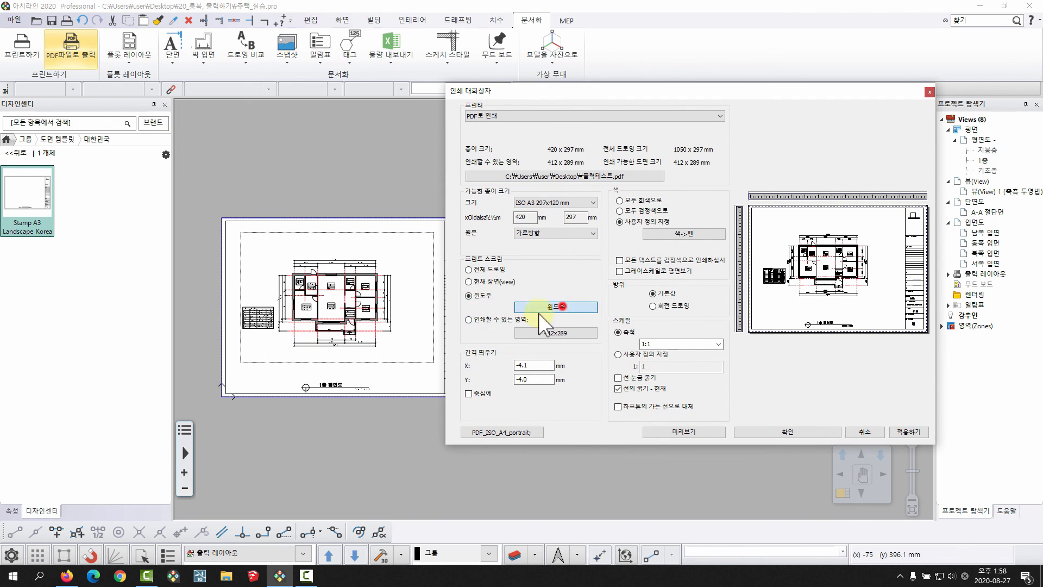
pyautogui.click(222, 397)
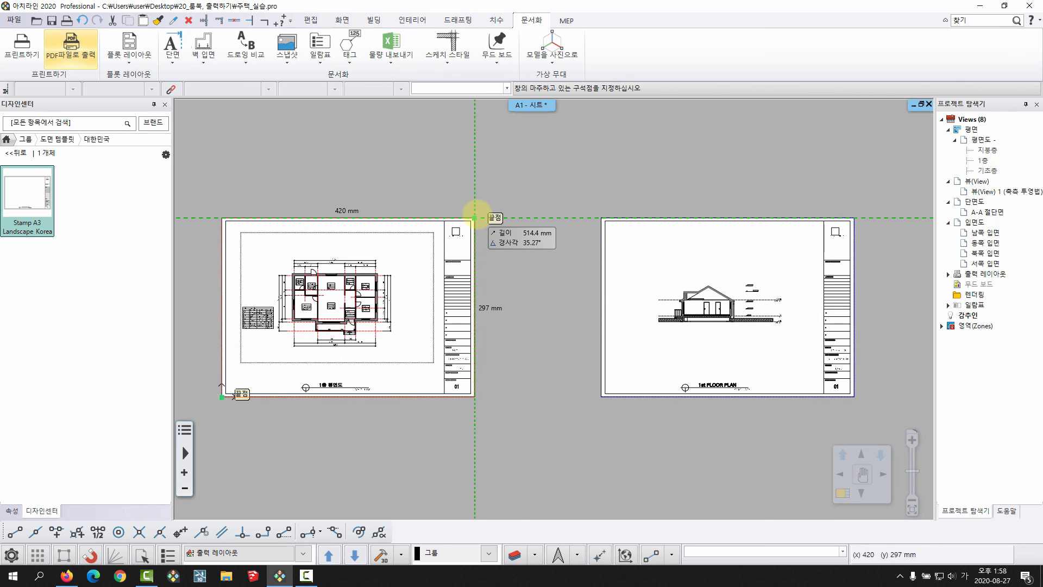
pyautogui.click(475, 217)
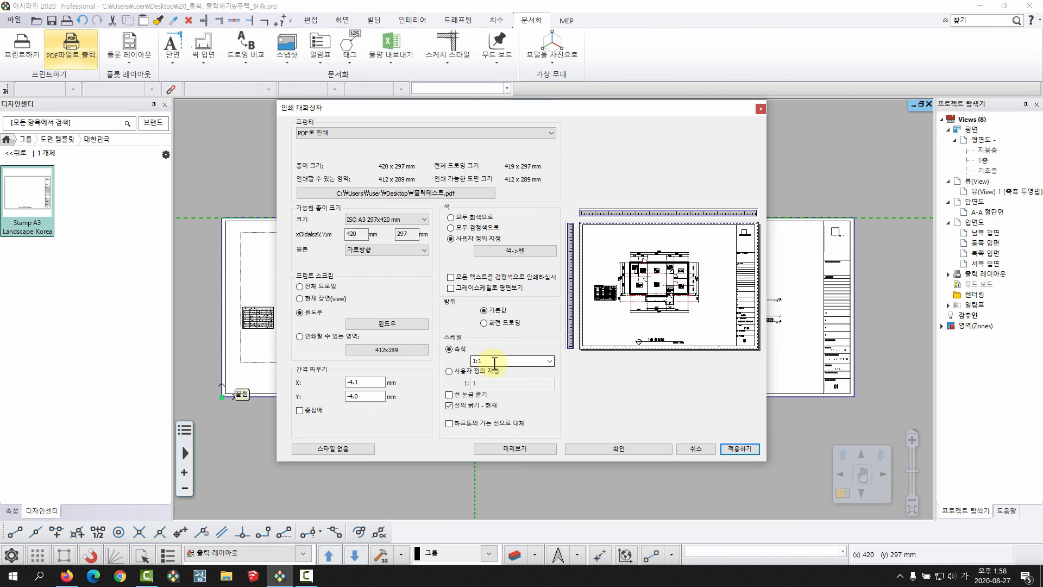
# Center the print area on the A3 paper and output the PDF at 1:1 scale.
pyautogui.moveTo(457, 106); pyautogui.dragTo(560, 85)
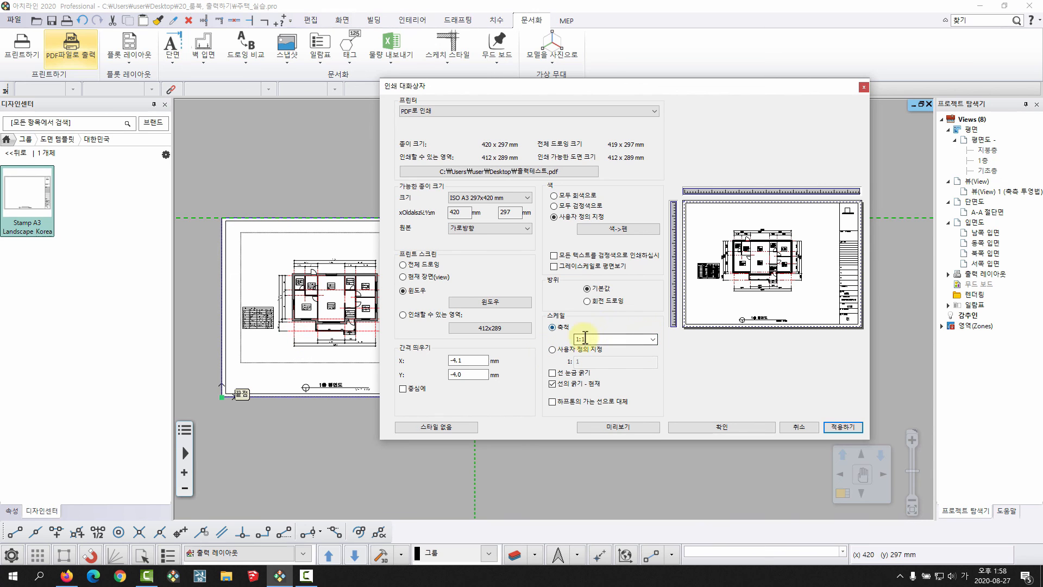
pyautogui.click(402, 388)
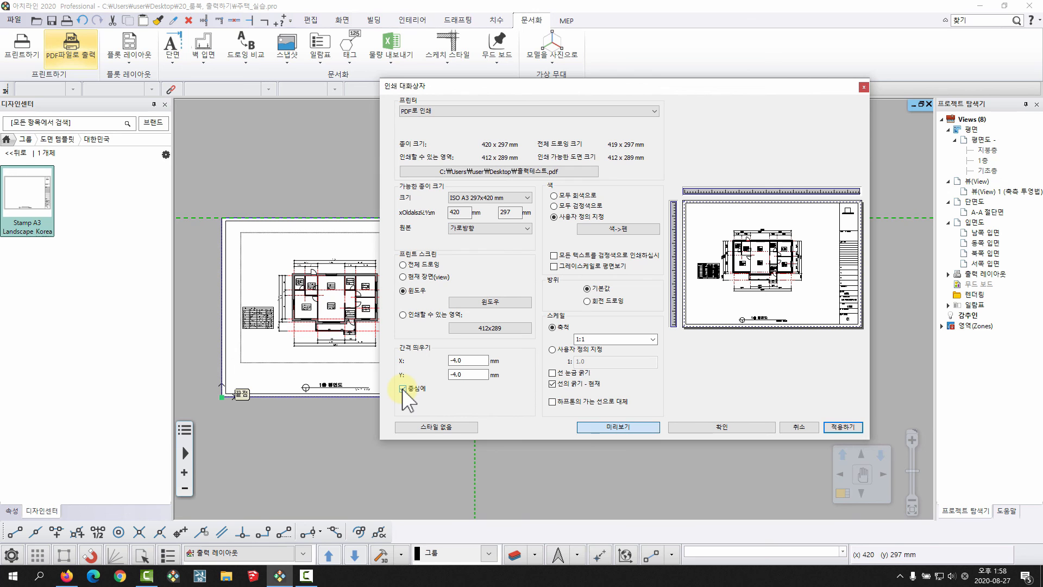
pyautogui.click(723, 426)
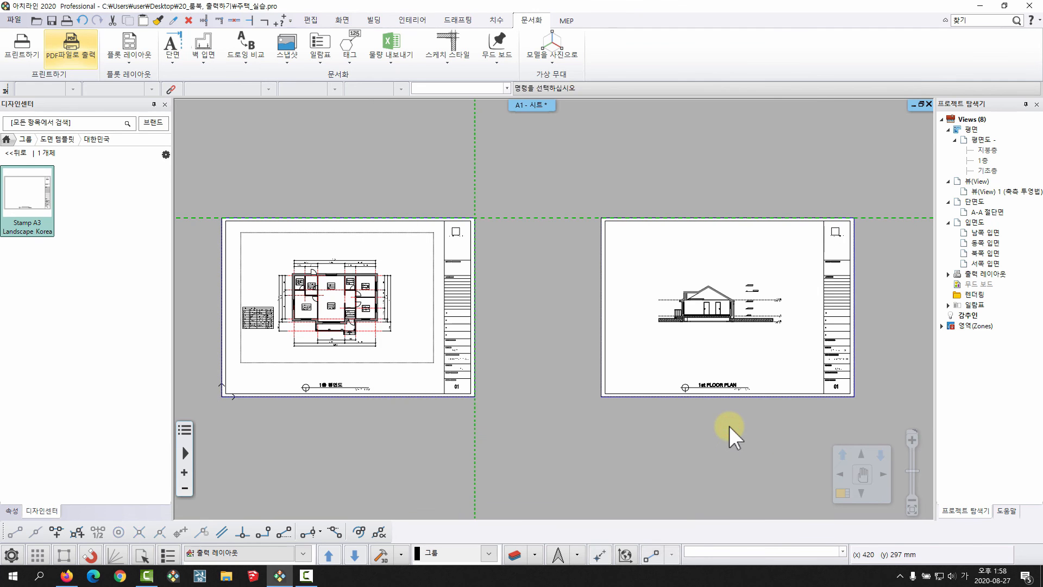
# Enlarge the browser window showing 출력테스트.pdf and examine the printed first-floor plan, area schedule and title block.
pyautogui.scroll(-2, 646, 353)
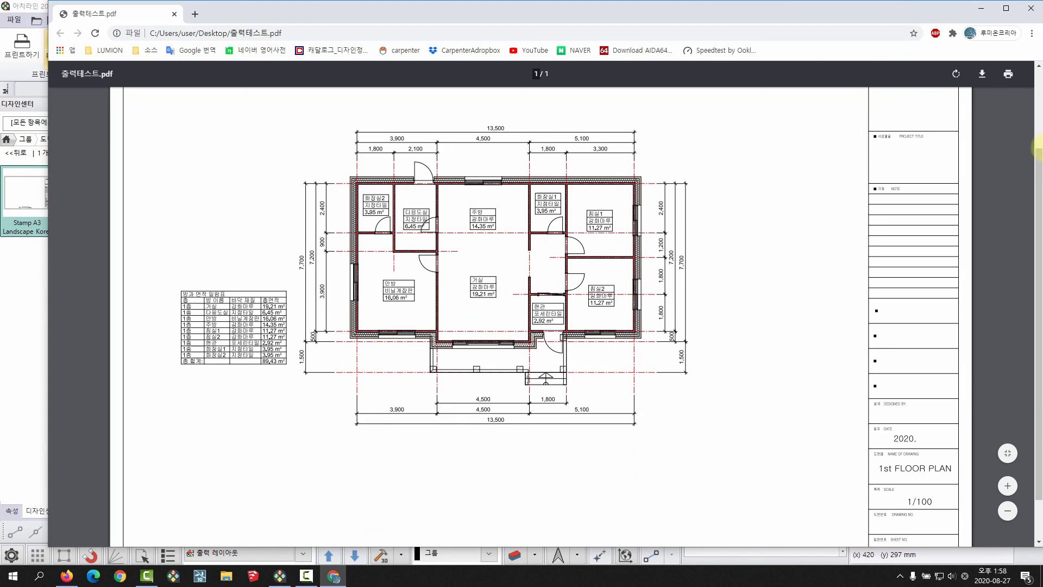
pyautogui.click(1006, 8)
pyautogui.scroll(1, 736, 361)
pyautogui.scroll(-1, 734, 361)
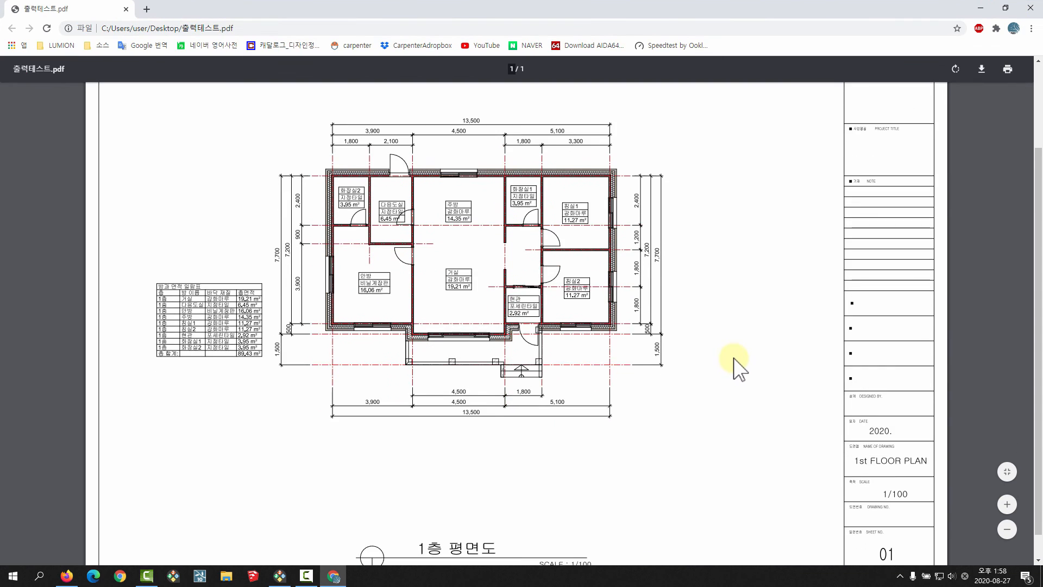
pyautogui.scroll(1, 735, 359)
pyautogui.scroll(-2, 736, 361)
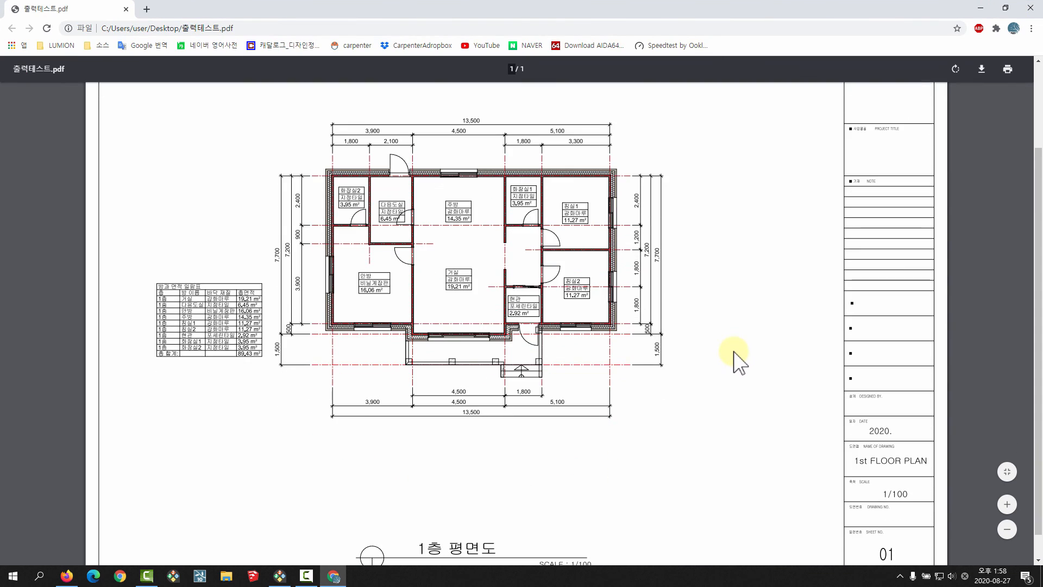